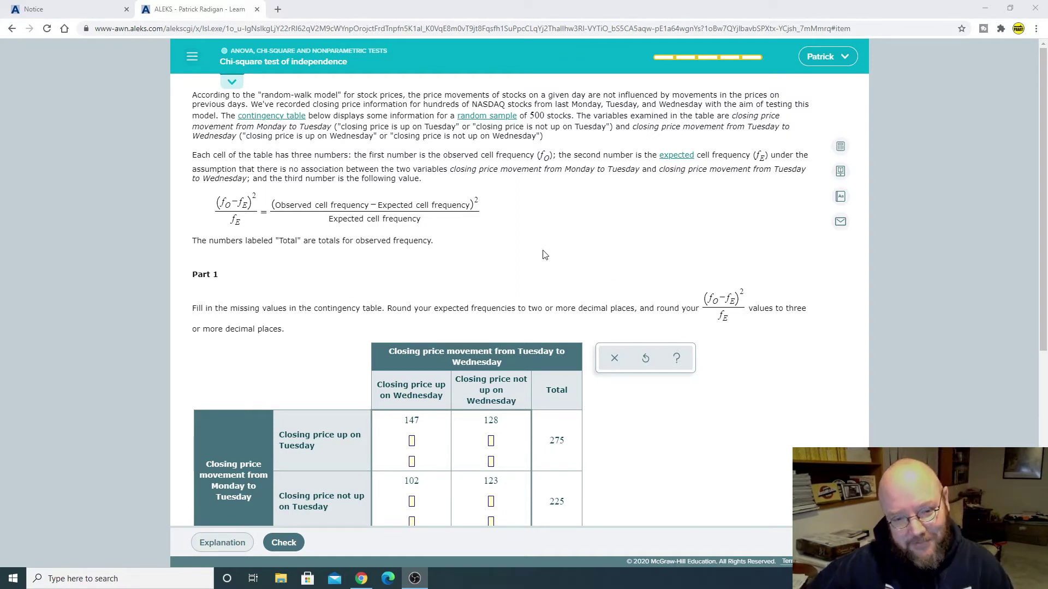
Step: Bring up ALEKS's calculator and move it beside the contingency table
{"action": "scroll", "coordinate": [566, 246], "scroll_direction": "down", "scroll_amount": 1}
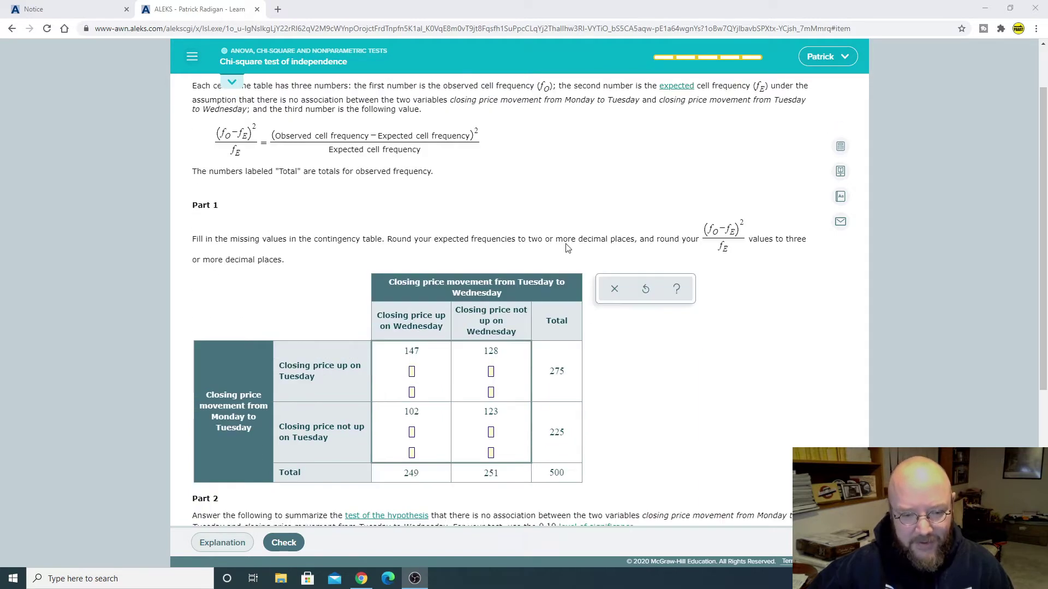
{"action": "scroll", "coordinate": [565, 248], "scroll_direction": "down", "scroll_amount": 1}
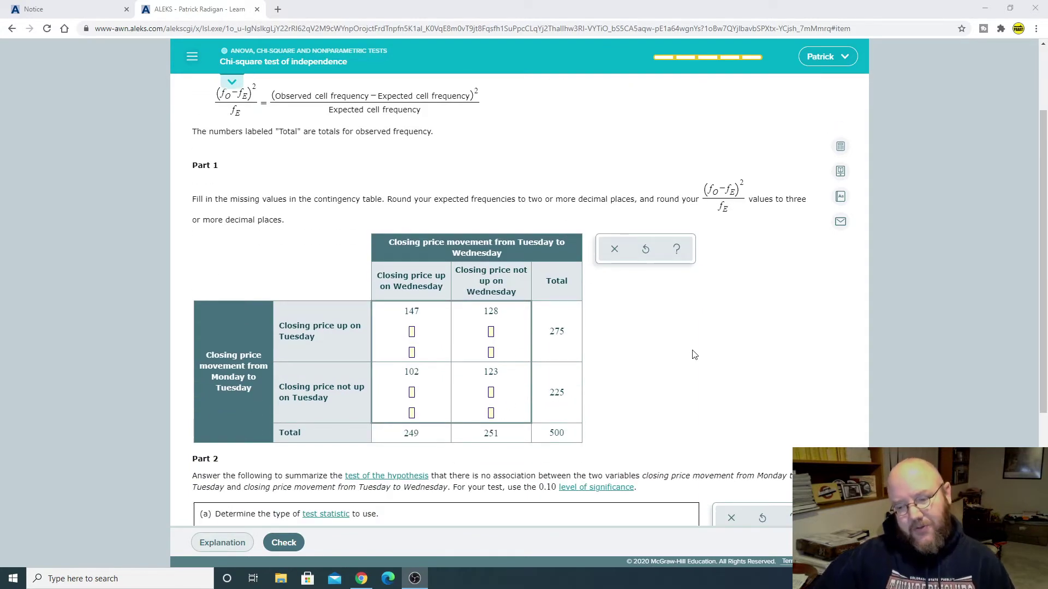
{"action": "scroll", "coordinate": [694, 354], "scroll_direction": "up", "scroll_amount": 2}
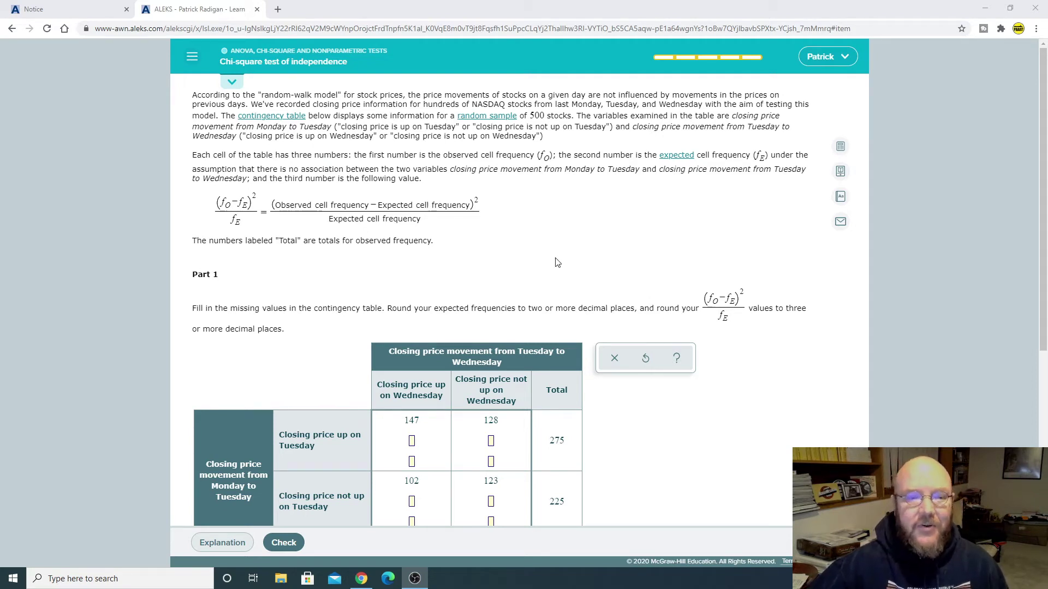
{"action": "scroll", "coordinate": [567, 313], "scroll_direction": "down", "scroll_amount": 3}
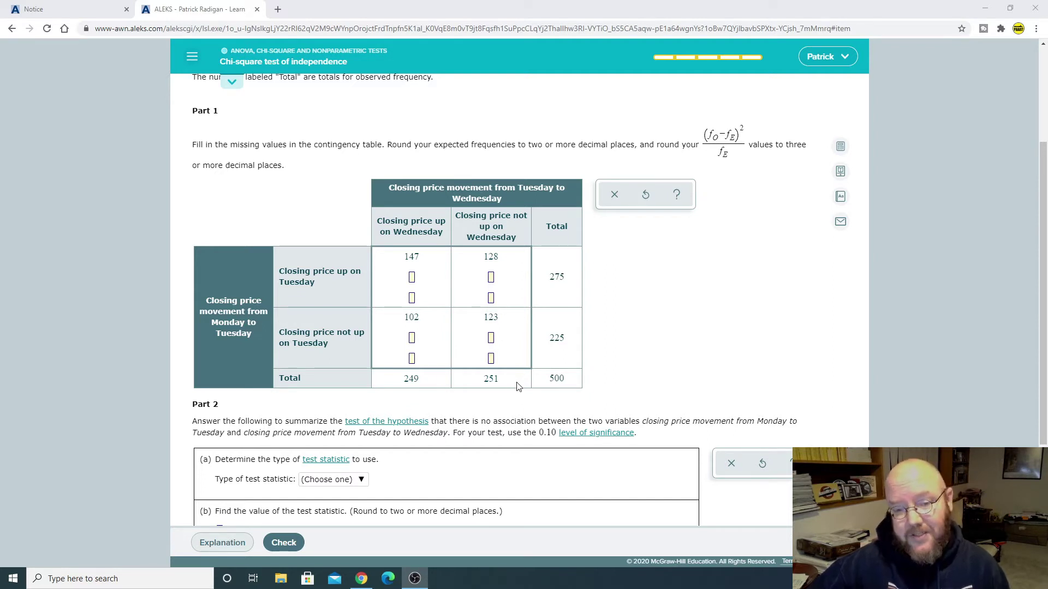
{"action": "left_click", "coordinate": [840, 147]}
{"action": "left_click_drag", "start_coordinate": [775, 148], "coordinate": [807, 177]}
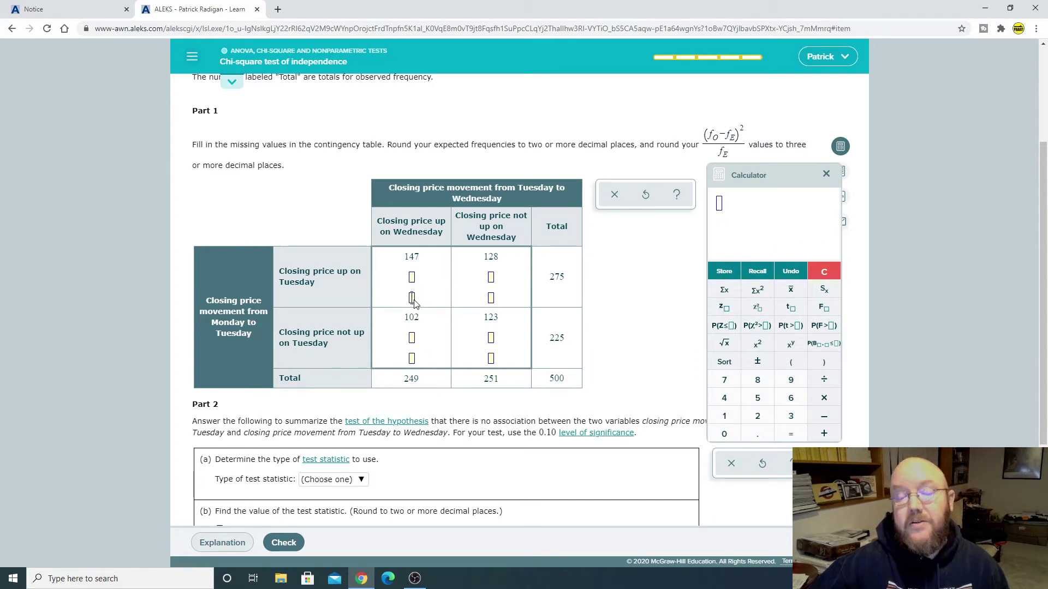
Step: Compute 249×275/500 and enter 136.95 as the expected frequency under 147
{"action": "left_click", "coordinate": [412, 277]}
{"action": "scroll", "coordinate": [239, 176], "scroll_direction": "up", "scroll_amount": 2}
{"action": "scroll", "coordinate": [425, 262], "scroll_direction": "down", "scroll_amount": 2}
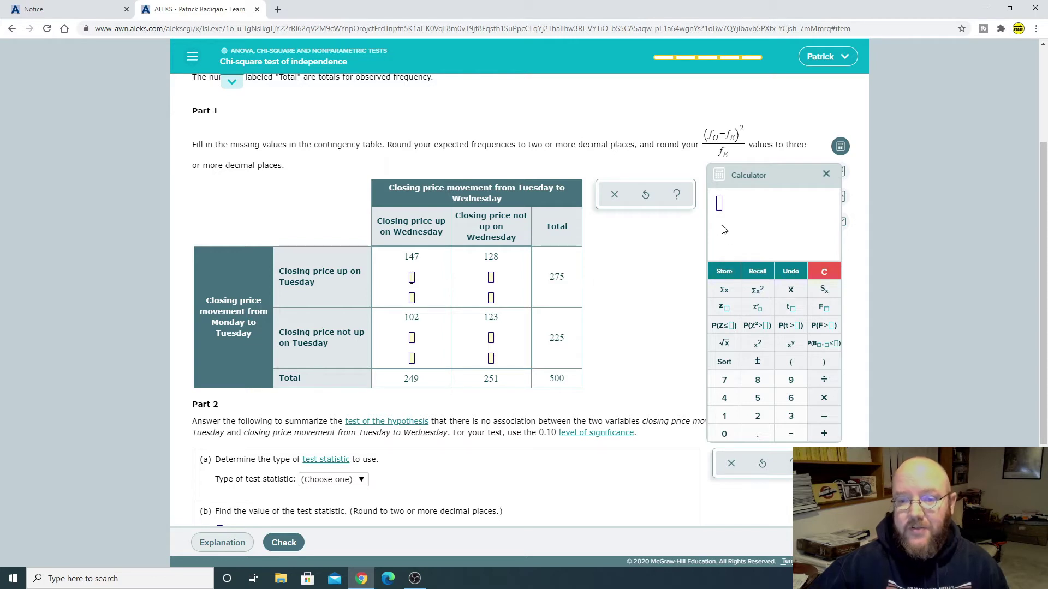
{"action": "left_click", "coordinate": [719, 205]}
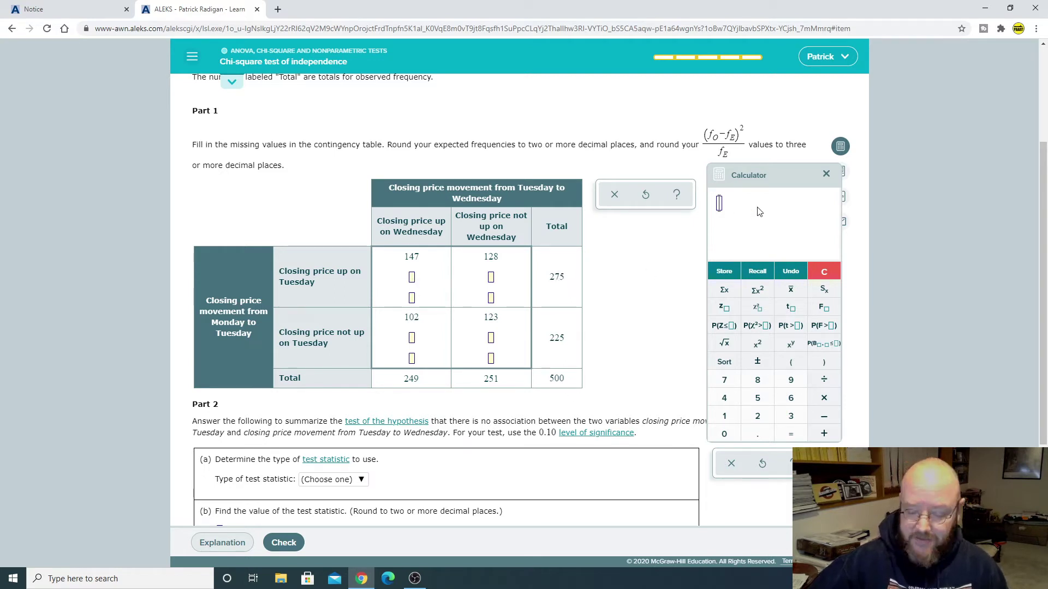
{"action": "type", "text": "249*"}
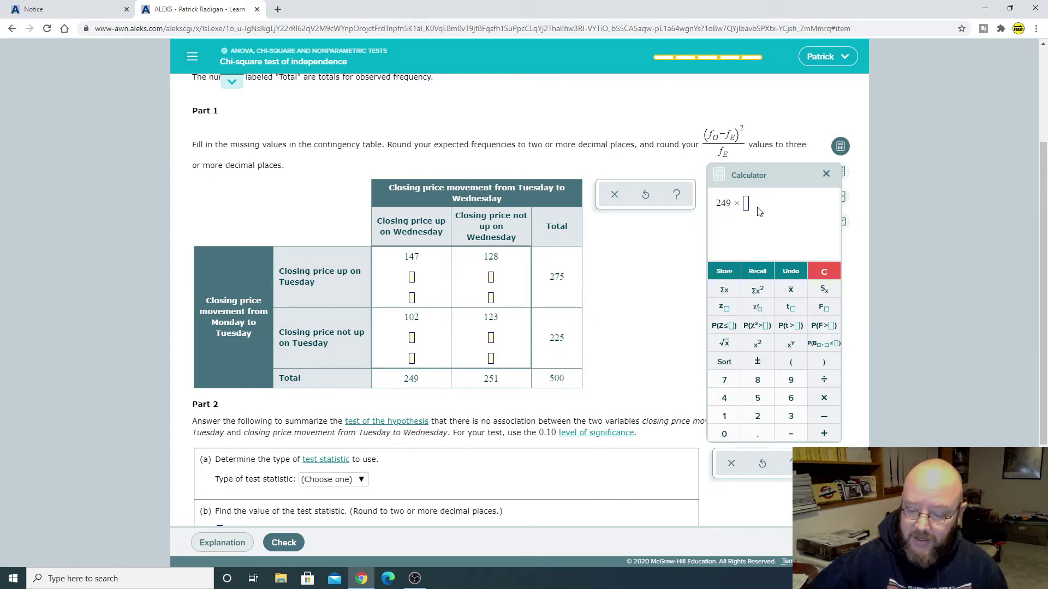
{"action": "type", "text": "275"}
{"action": "key", "text": "Return"}
{"action": "type", "text": "/"}
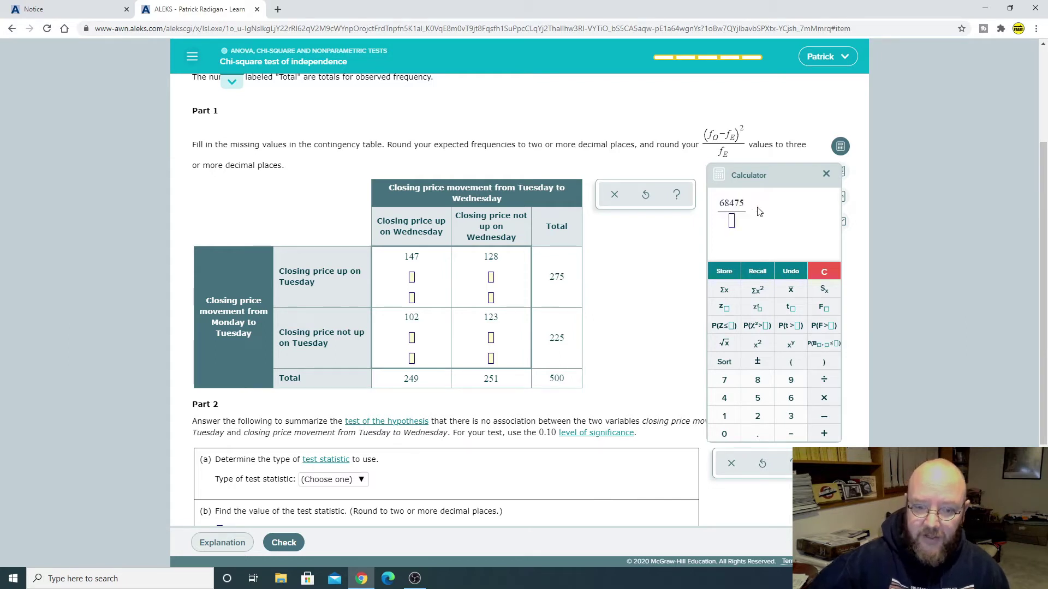
{"action": "type", "text": "500"}
{"action": "key", "text": "Return"}
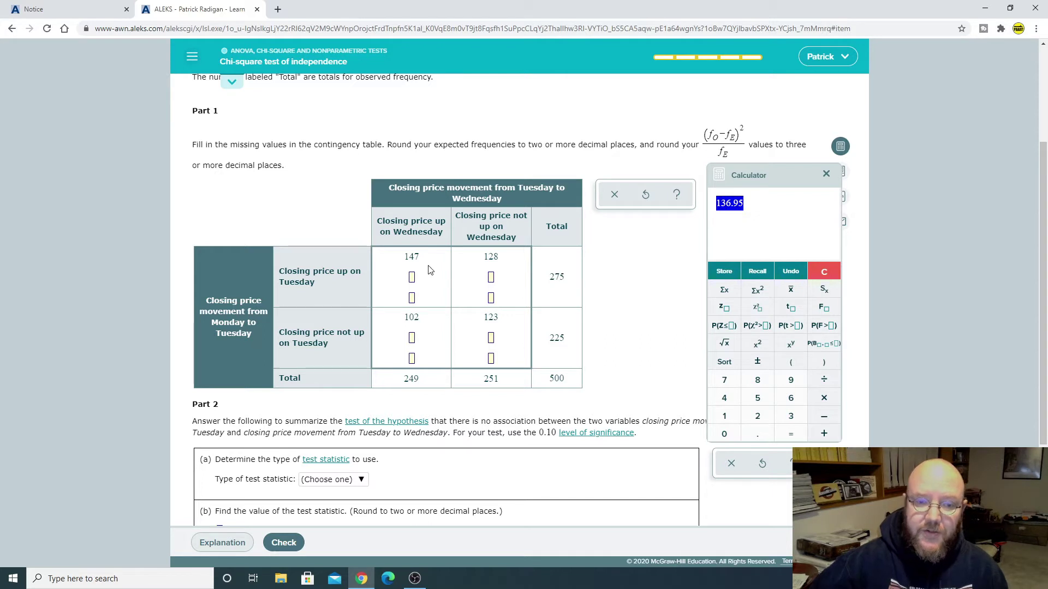
{"action": "left_click", "coordinate": [412, 278]}
{"action": "type", "text": "136.95"}
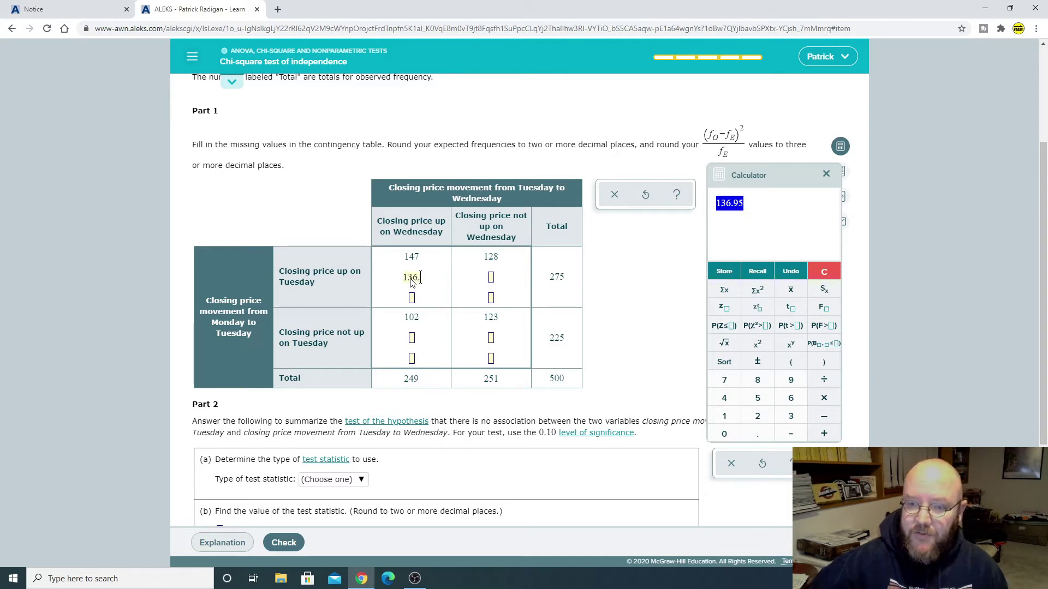
Step: Compute 275×251/500 and enter 138.05 as the expected frequency under 128
{"action": "left_click", "coordinate": [494, 281]}
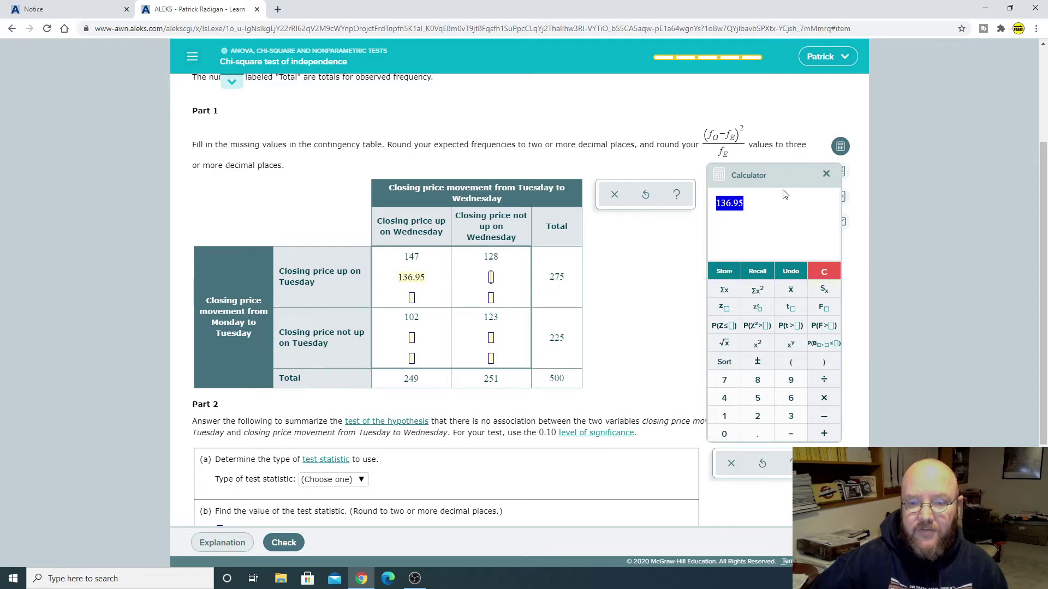
{"action": "left_click", "coordinate": [823, 271]}
{"action": "type", "text": "275*"}
{"action": "type", "text": "251"}
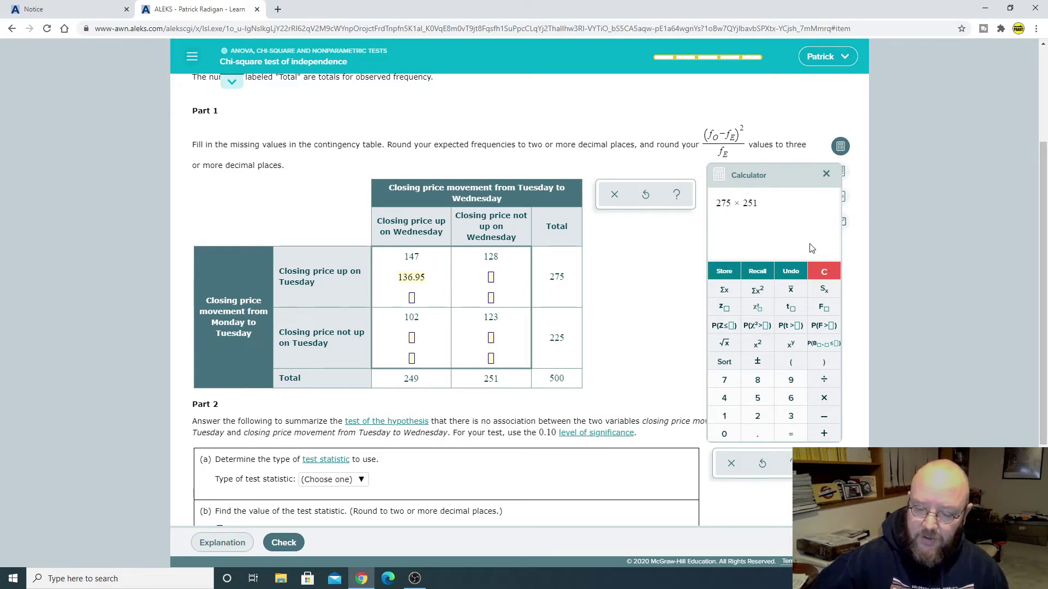
{"action": "key", "text": "Return"}
{"action": "type", "text": "/500"}
{"action": "key", "text": "Return"}
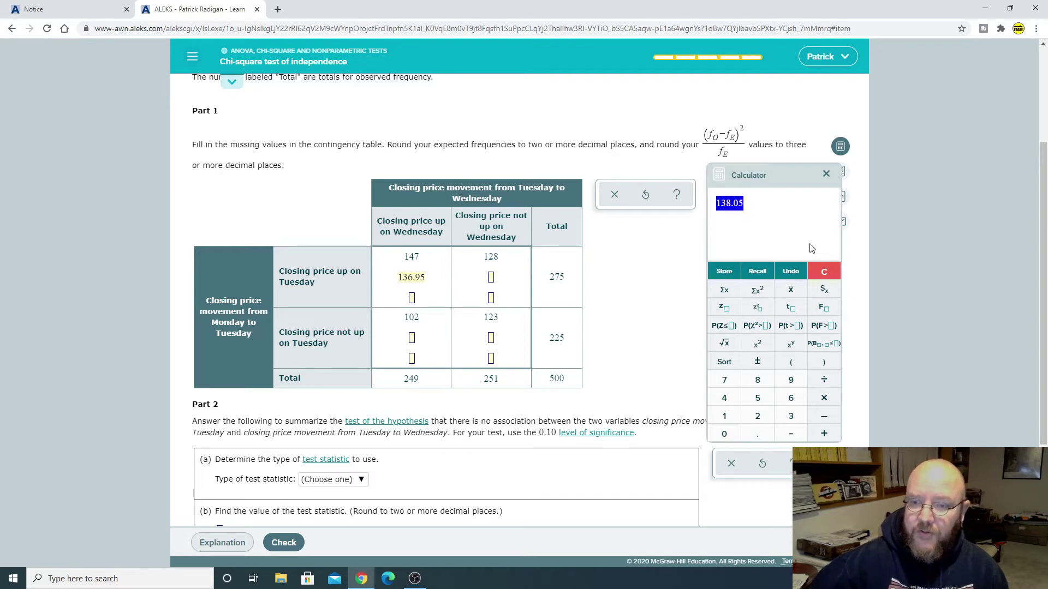
{"action": "left_click", "coordinate": [491, 278]}
{"action": "type", "text": "138.05"}
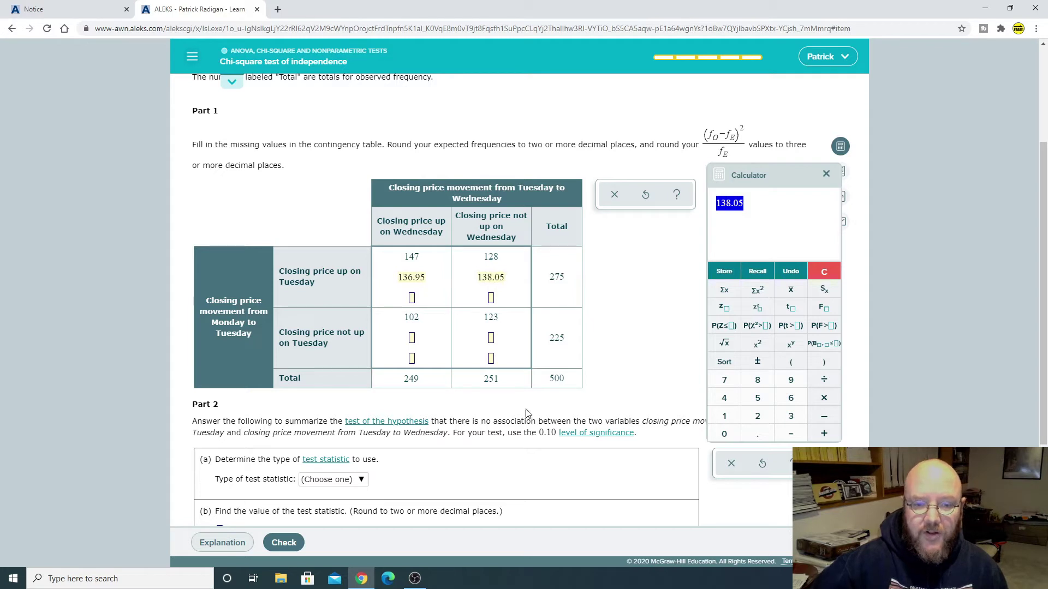
Step: Compute 249×225/500 and enter 112.05 as the expected frequency under 102
{"action": "left_click", "coordinate": [412, 338]}
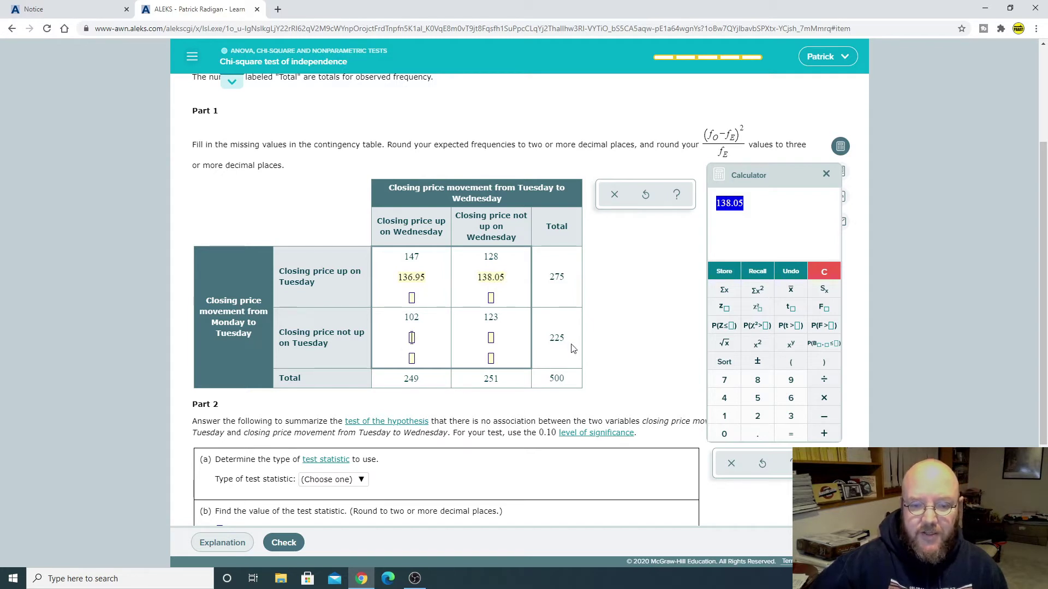
{"action": "left_click", "coordinate": [822, 272]}
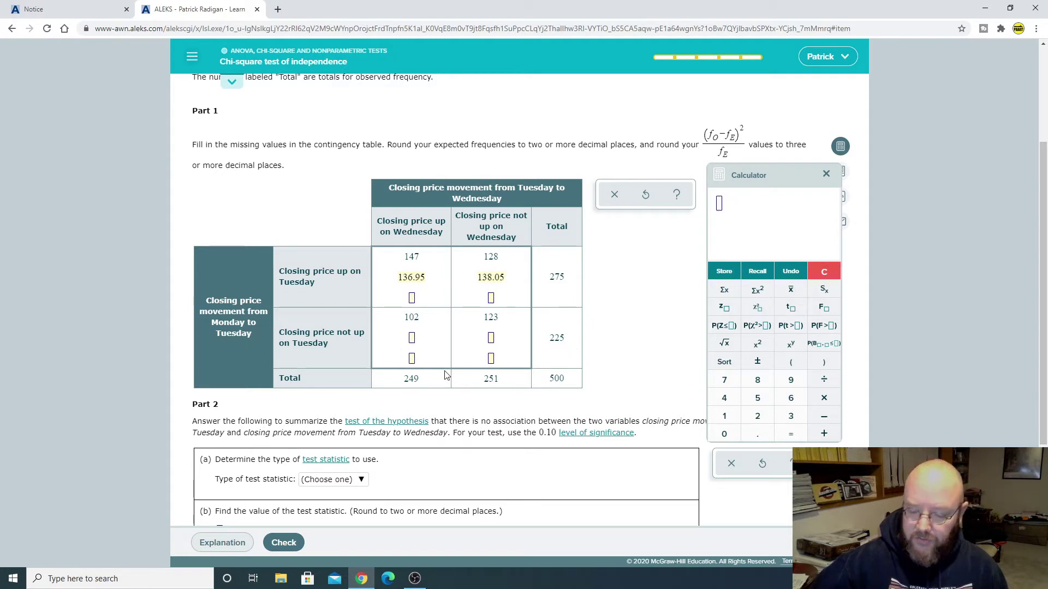
{"action": "type", "text": "2"}
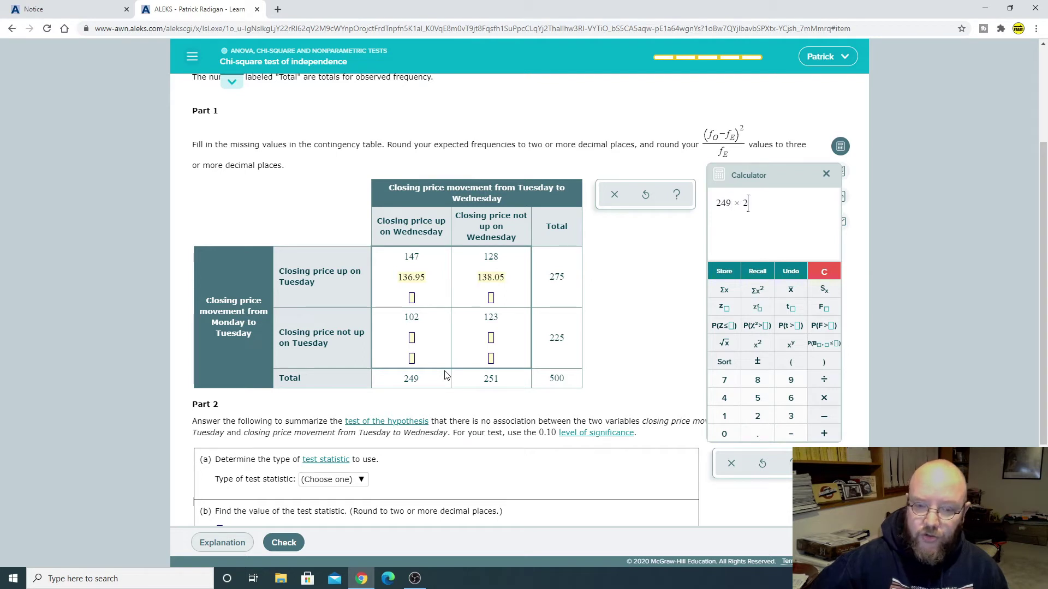
{"action": "type", "text": "49*225"}
{"action": "key", "text": "Return"}
{"action": "type", "text": "/"}
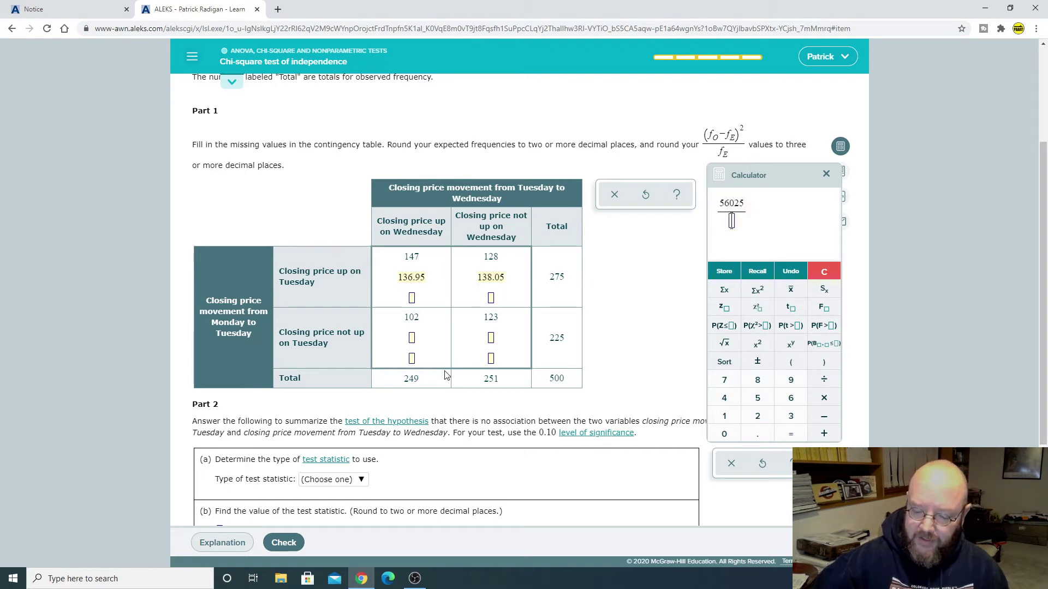
{"action": "type", "text": "500"}
{"action": "key", "text": "Return"}
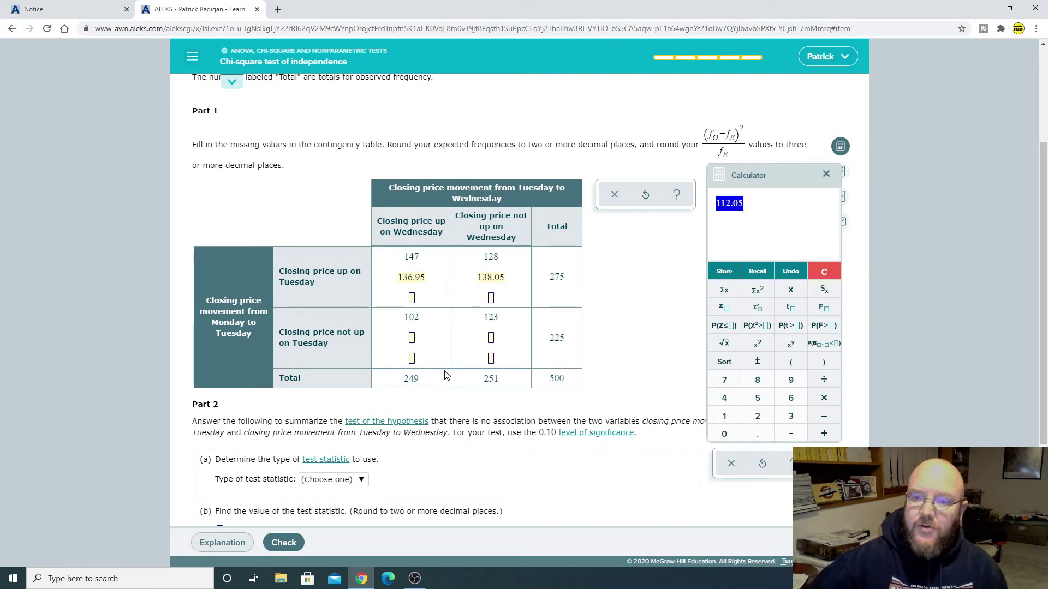
{"action": "left_click", "coordinate": [412, 340]}
{"action": "type", "text": "112.058"}
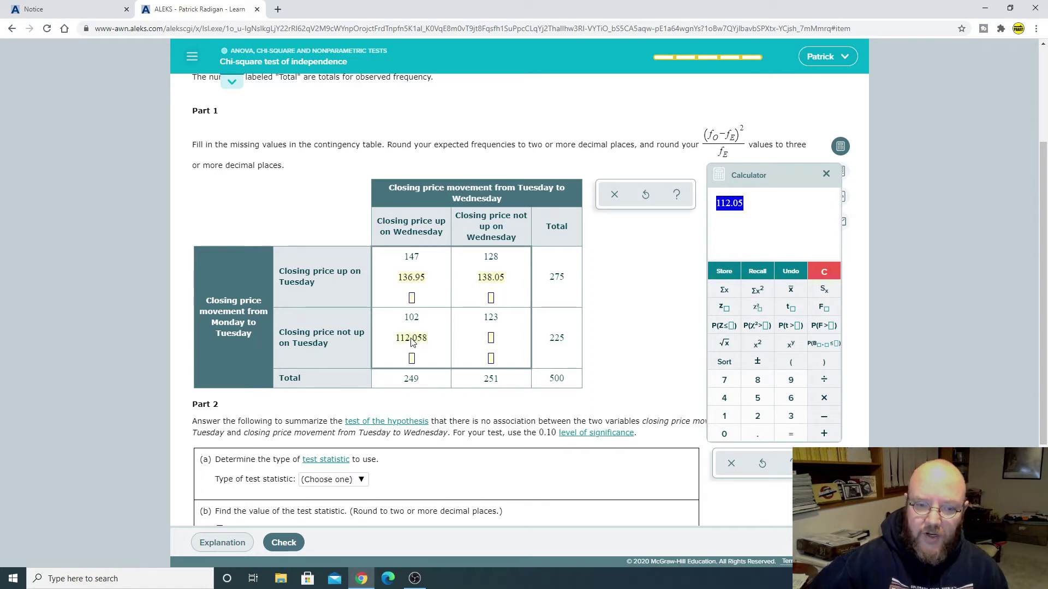
{"action": "key", "text": "BackSpace"}
Step: Compute 251×225/500, enter 112.95 under 123, and clear the calculator
{"action": "left_click", "coordinate": [497, 340]}
{"action": "left_click", "coordinate": [824, 271]}
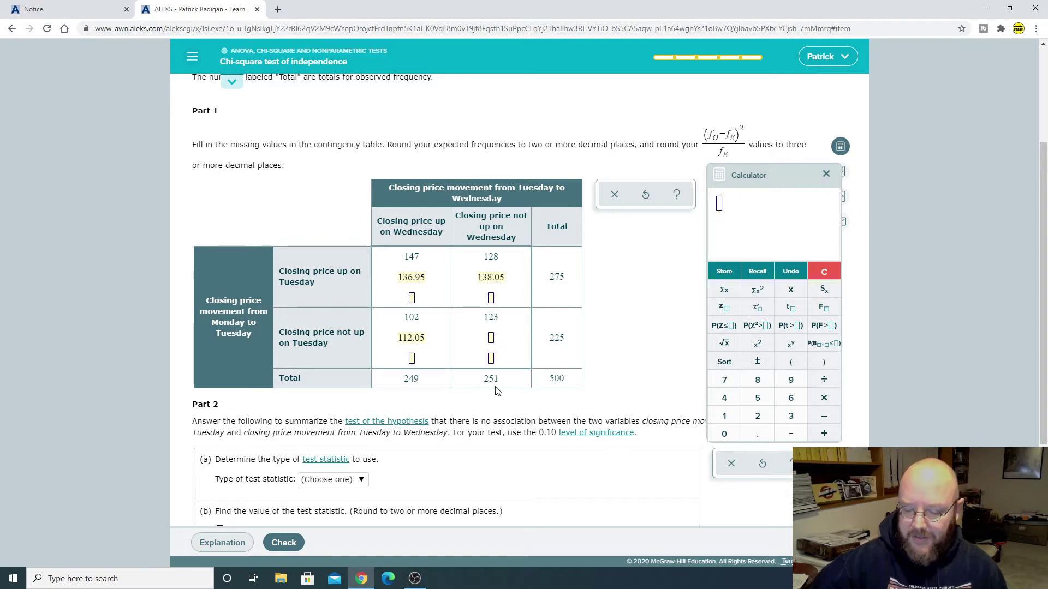
{"action": "type", "text": "251*"}
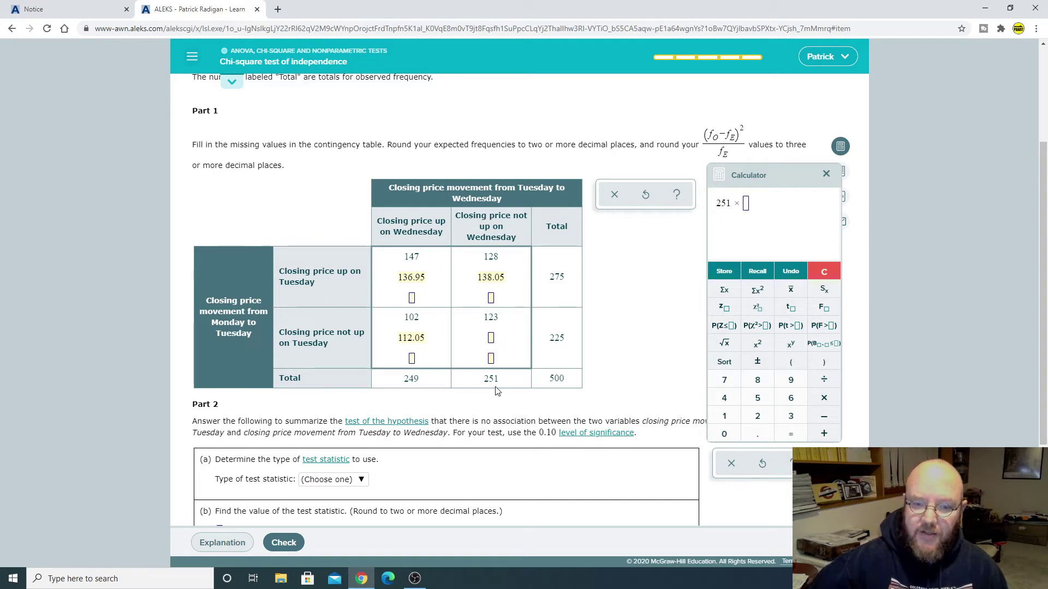
{"action": "type", "text": "225"}
{"action": "key", "text": "Return"}
{"action": "type", "text": "/500"}
{"action": "key", "text": "Return"}
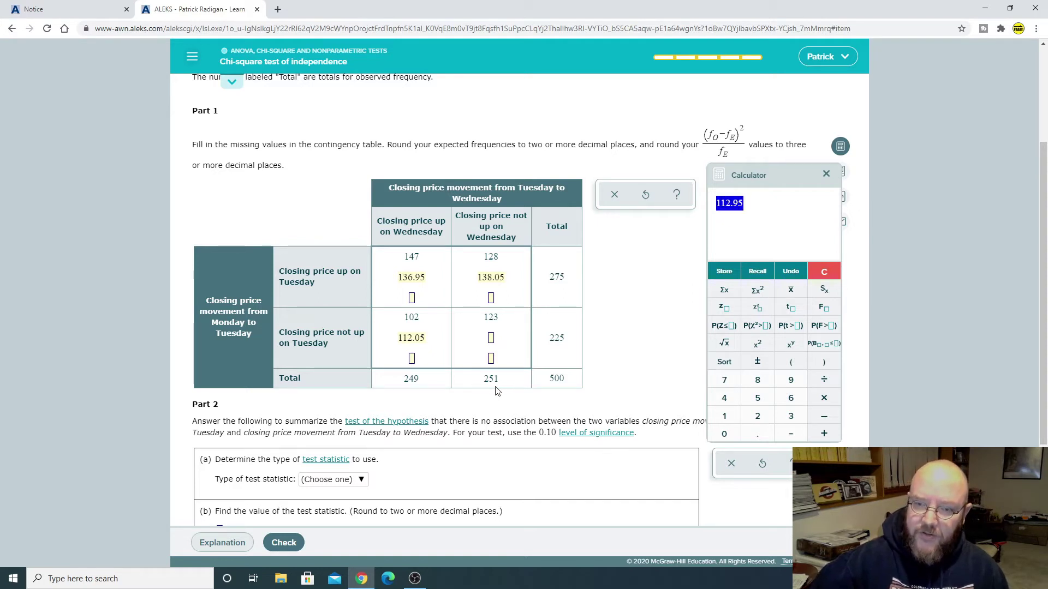
{"action": "left_click", "coordinate": [490, 338]}
{"action": "type", "text": "112.95"}
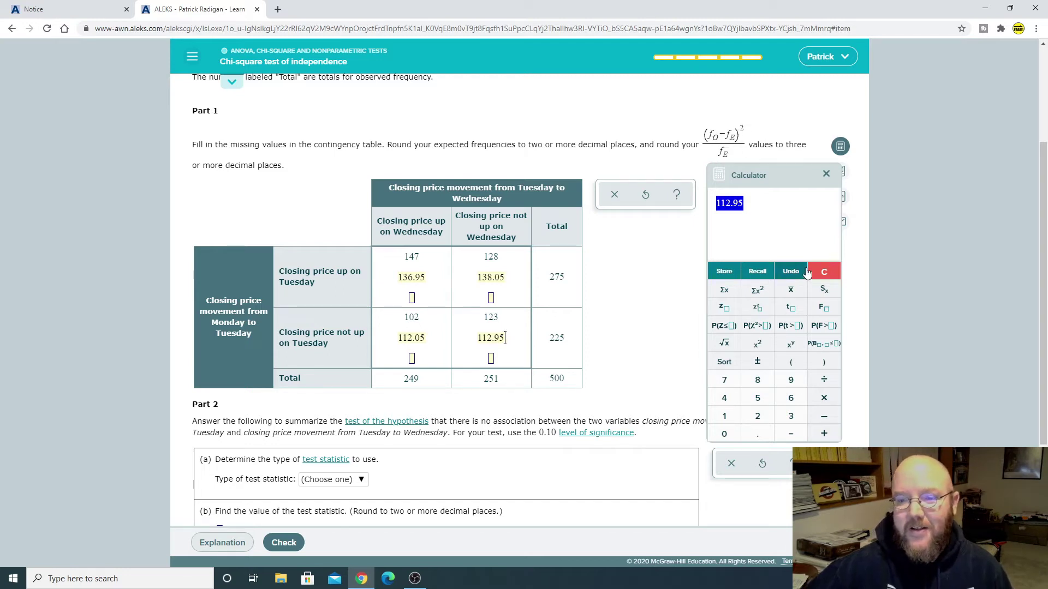
{"action": "left_click", "coordinate": [824, 271]}
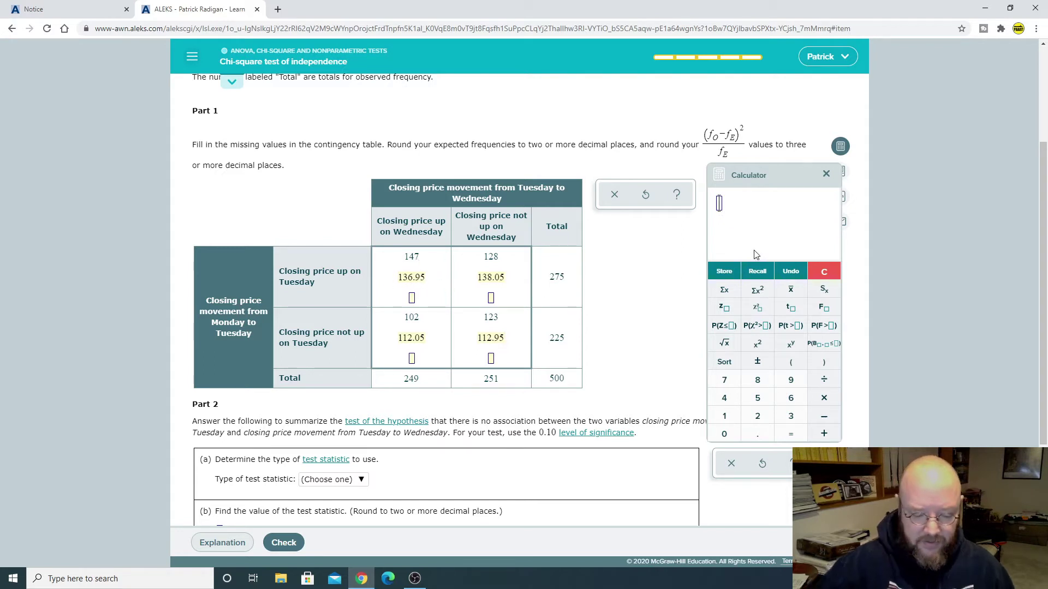
Step: Compute (147−136.95)²/136.95 and enter 0.738 in the first contribution cell
{"action": "type", "text": "14"}
{"action": "type", "text": "7-136.95)"}
{"action": "left_click", "coordinate": [762, 342]}
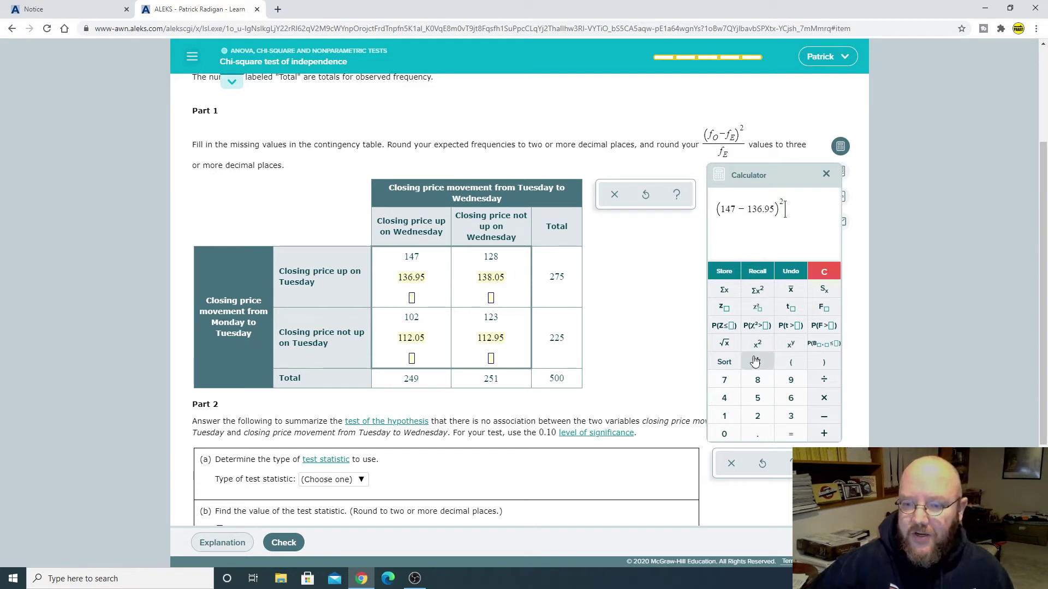
{"action": "type", "text": "/136.95"}
{"action": "key", "text": "Return"}
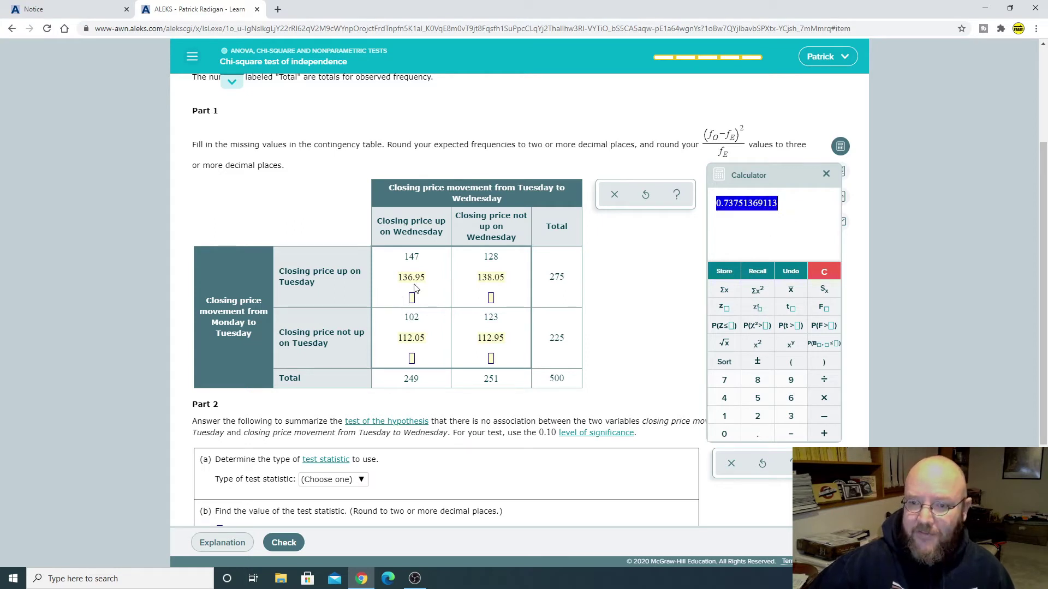
{"action": "left_click", "coordinate": [413, 299]}
{"action": "type", "text": "0.738"}
{"action": "left_click", "coordinate": [824, 271]}
Step: Compute (128−138.05)²/138.05 and enter 0.732 in the cell under 138.05
{"action": "left_click", "coordinate": [491, 298]}
{"action": "left_click", "coordinate": [720, 205]}
{"action": "type", "text": "(1"}
{"action": "type", "text": "28-13"}
{"action": "type", "text": "8.05"}
{"action": "type", "text": ")"}
{"action": "left_click", "coordinate": [756, 343]}
{"action": "key", "text": "slash"}
{"action": "type", "text": "130"}
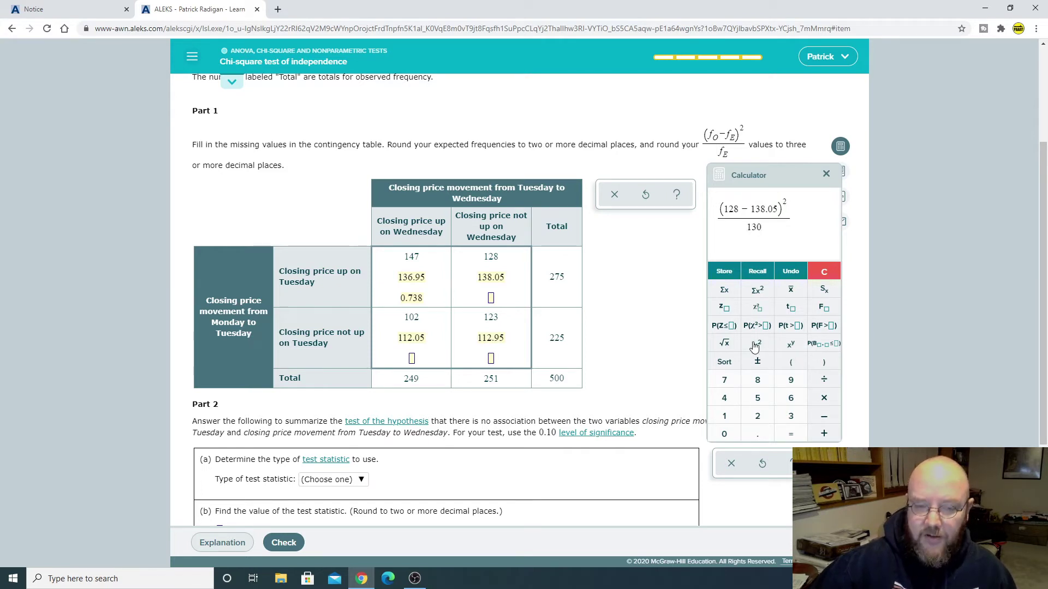
{"action": "key", "text": "BackSpace"}
{"action": "type", "text": "8.05"}
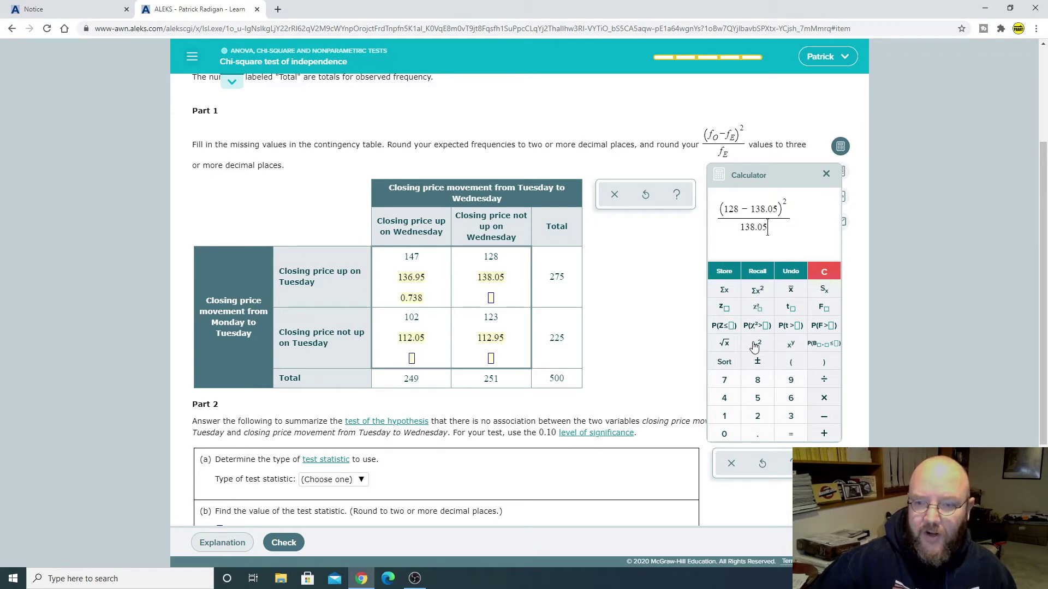
{"action": "key", "text": "Return"}
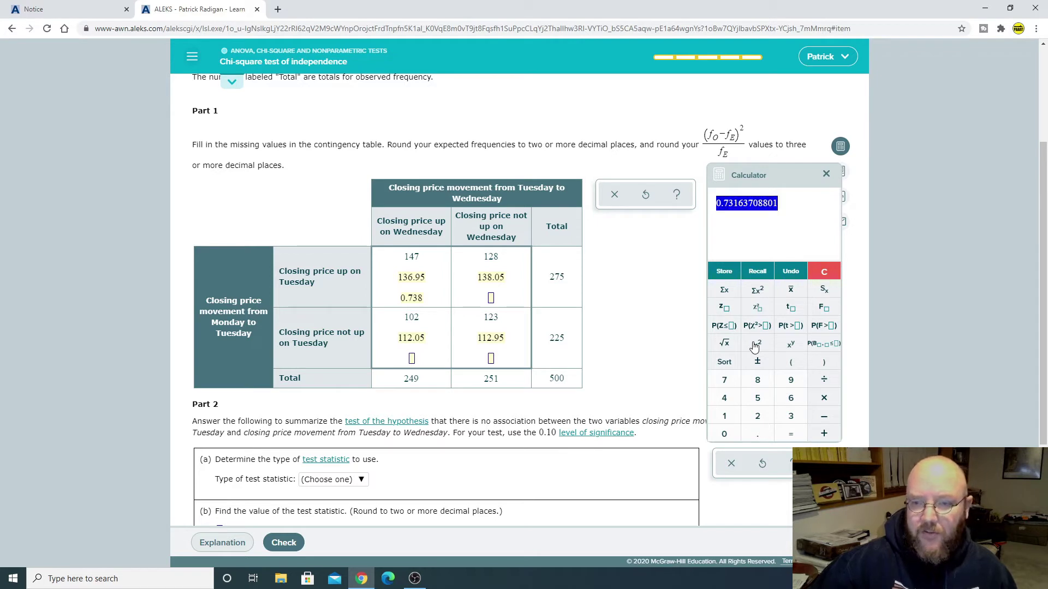
{"action": "left_click", "coordinate": [495, 302]}
{"action": "type", "text": "0.732"}
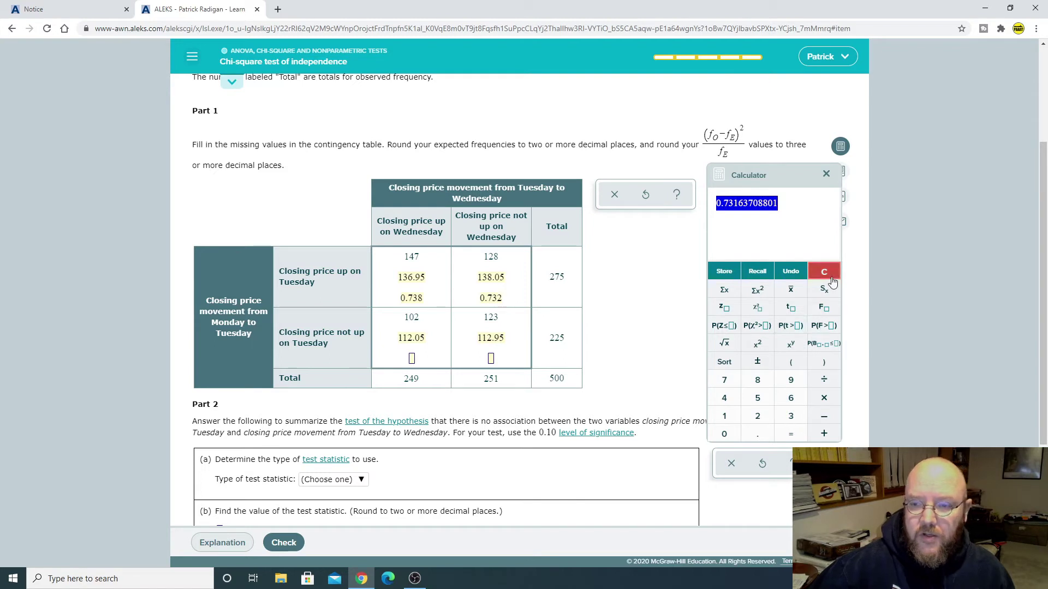
{"action": "left_click", "coordinate": [824, 271]}
Step: Compute (102−112.05)²/112.05 and enter 0.901 in the cell under 112.05
{"action": "left_click", "coordinate": [412, 359]}
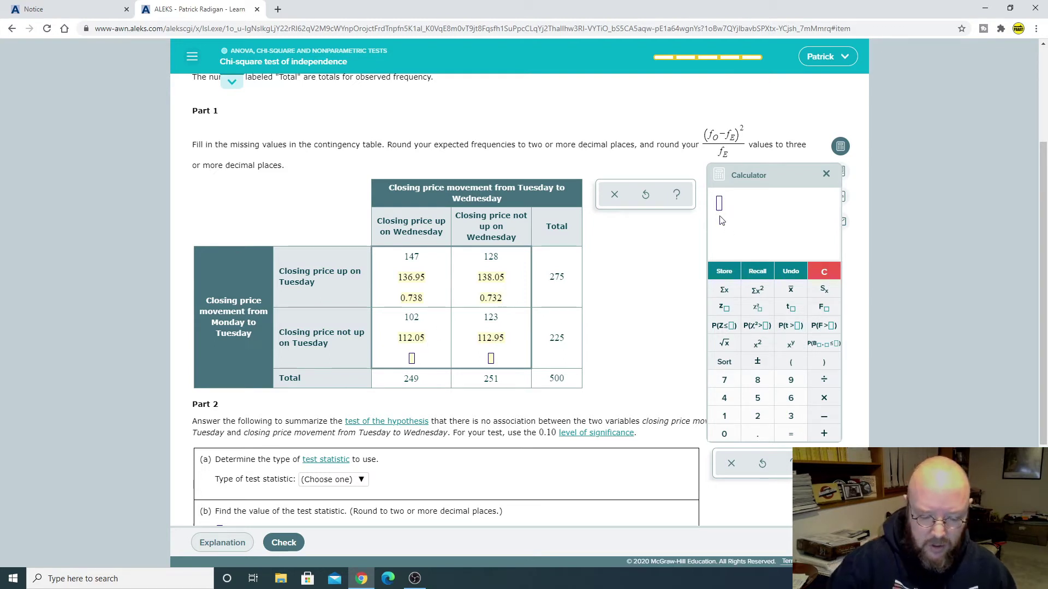
{"action": "type", "text": "(102-"}
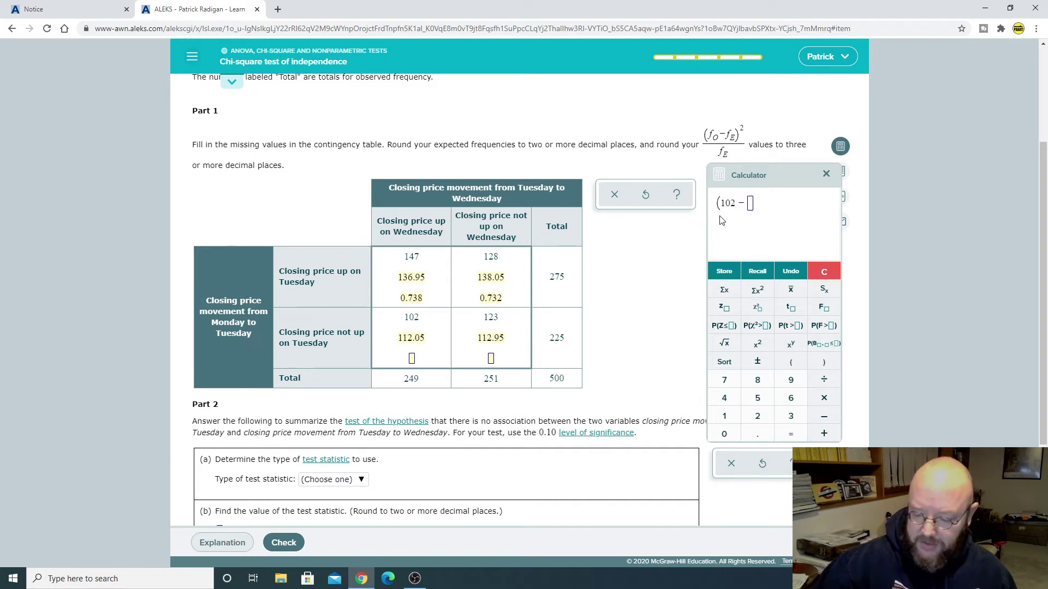
{"action": "type", "text": "112.05"}
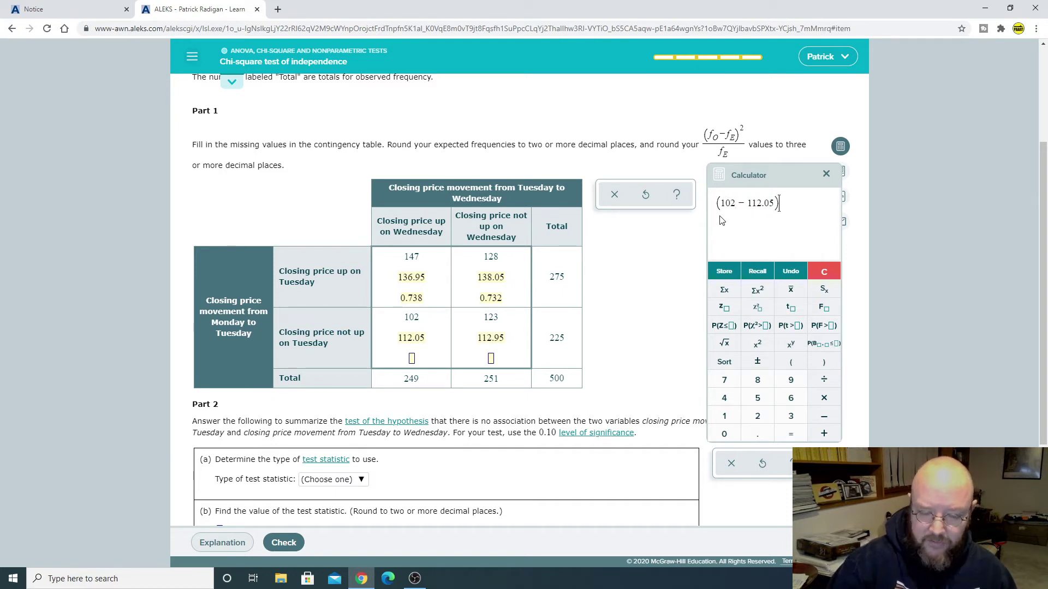
{"action": "type", "text": ")"}
{"action": "left_click", "coordinate": [752, 345]}
{"action": "type", "text": "/112.05"}
{"action": "key", "text": "Return"}
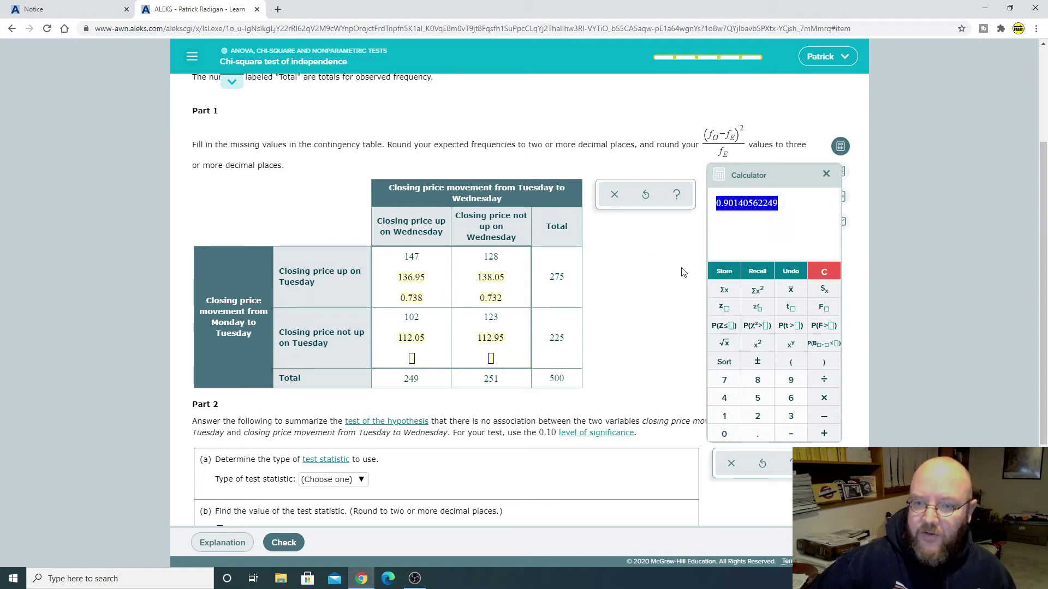
{"action": "left_click", "coordinate": [416, 359]}
{"action": "type", "text": "0.901"}
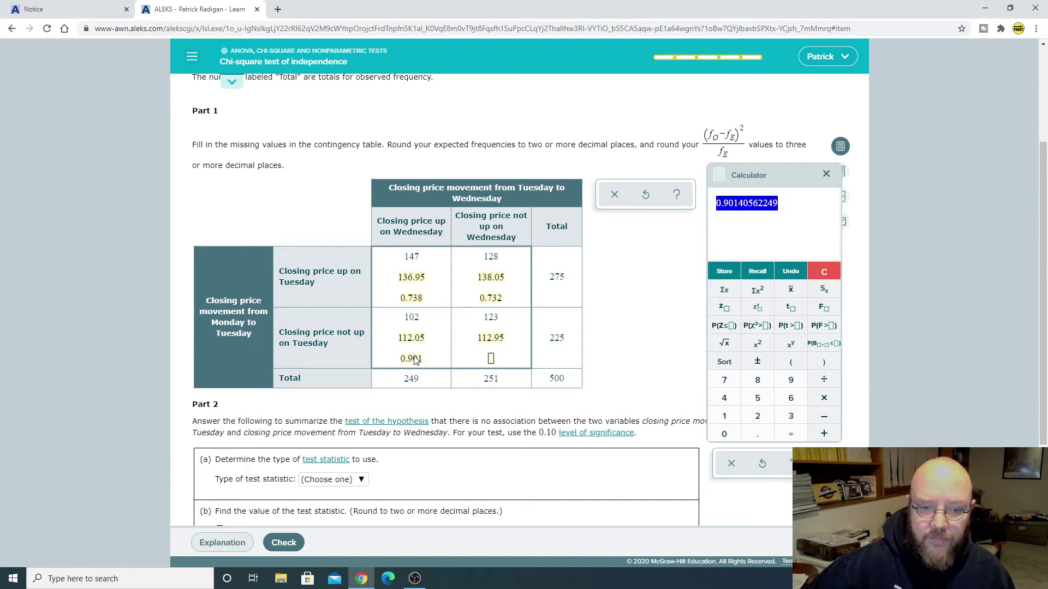
{"action": "key", "text": "Tab"}
{"action": "left_click", "coordinate": [824, 271]}
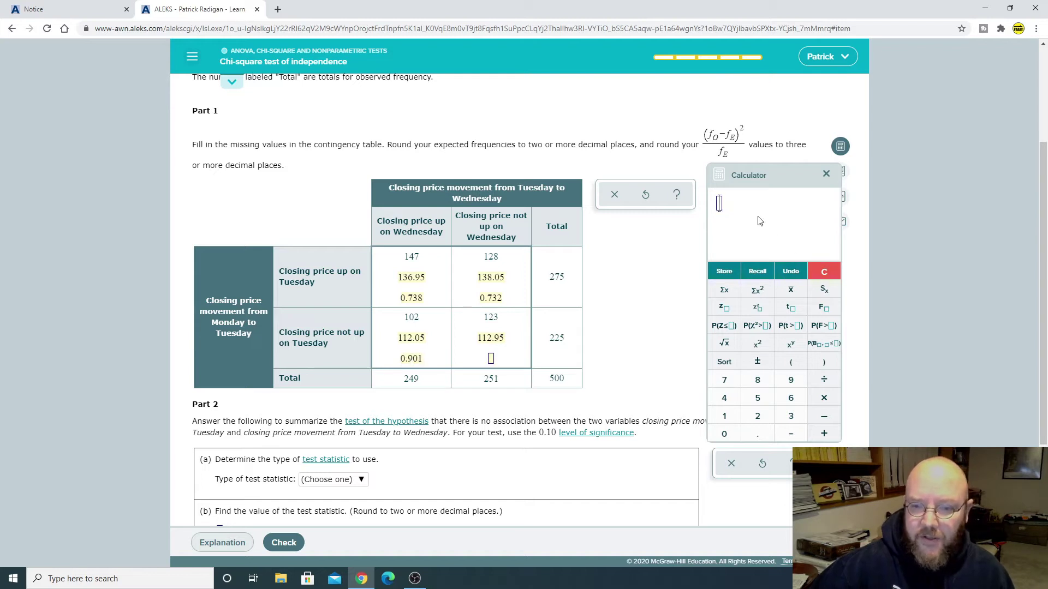
Step: Compute (123−112.95)²/112.95, enter 0.894 in the last cell, and close the calculator
{"action": "type", "text": "(12"}
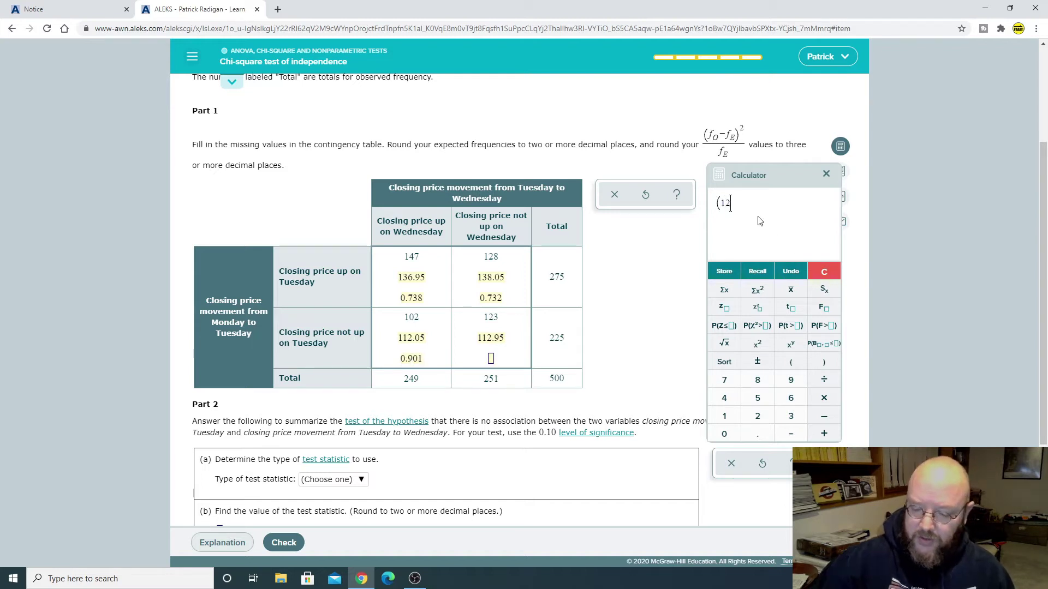
{"action": "type", "text": "3-"}
{"action": "type", "text": "112"}
{"action": "type", "text": ".95"}
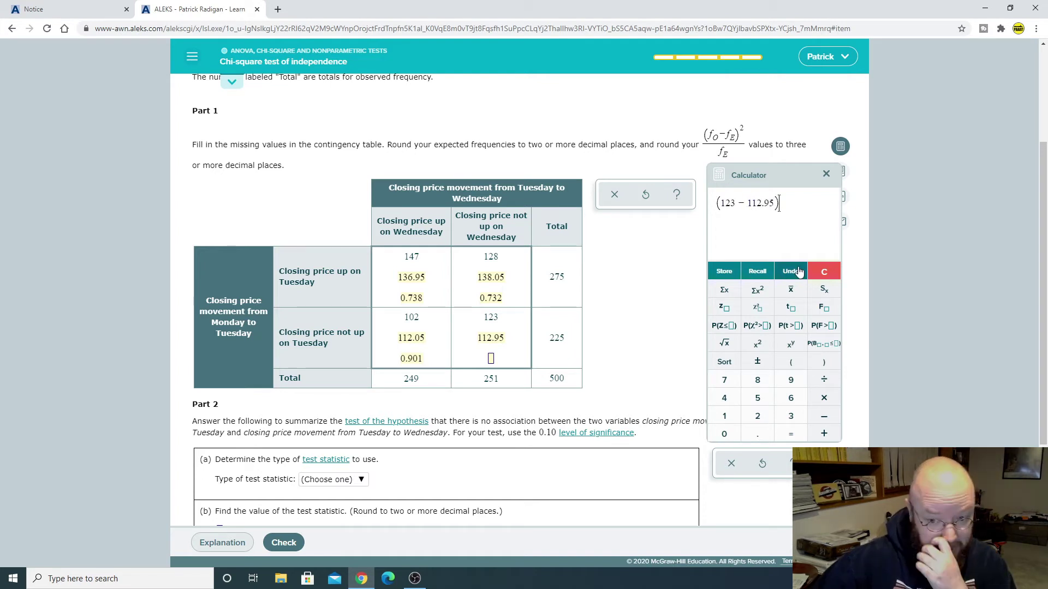
{"action": "left_click", "coordinate": [764, 344]}
{"action": "type", "text": "/"}
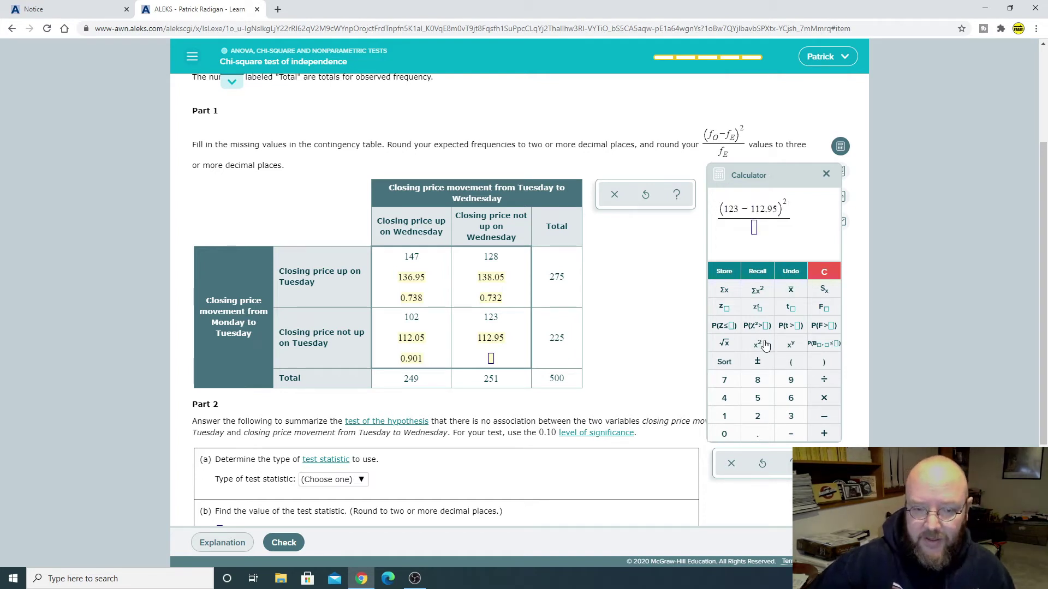
{"action": "type", "text": "112.95"}
{"action": "key", "text": "Return"}
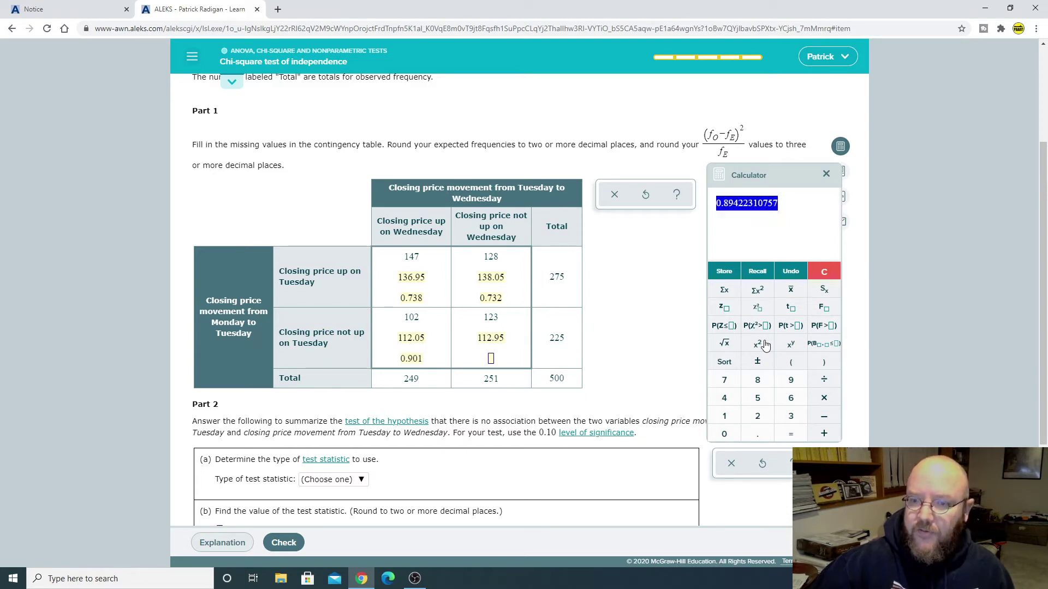
{"action": "left_click", "coordinate": [491, 363]}
{"action": "type", "text": "0.894"}
{"action": "left_click", "coordinate": [824, 271]}
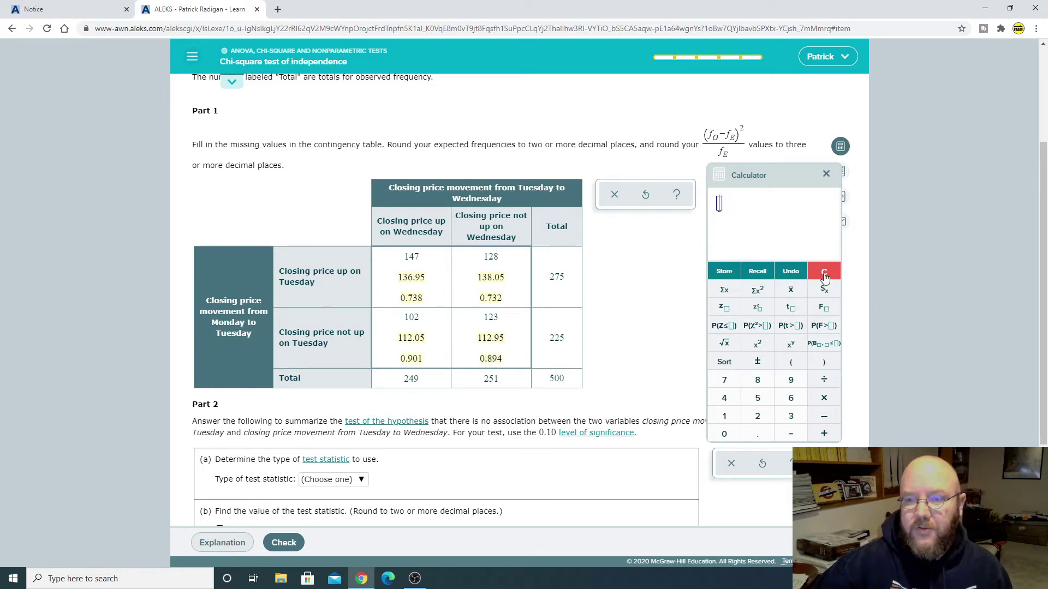
{"action": "left_click", "coordinate": [826, 174]}
Step: Set the test statistic type to Chi-square and the degrees of freedom to 1
{"action": "scroll", "coordinate": [710, 256], "scroll_direction": "down", "scroll_amount": 2}
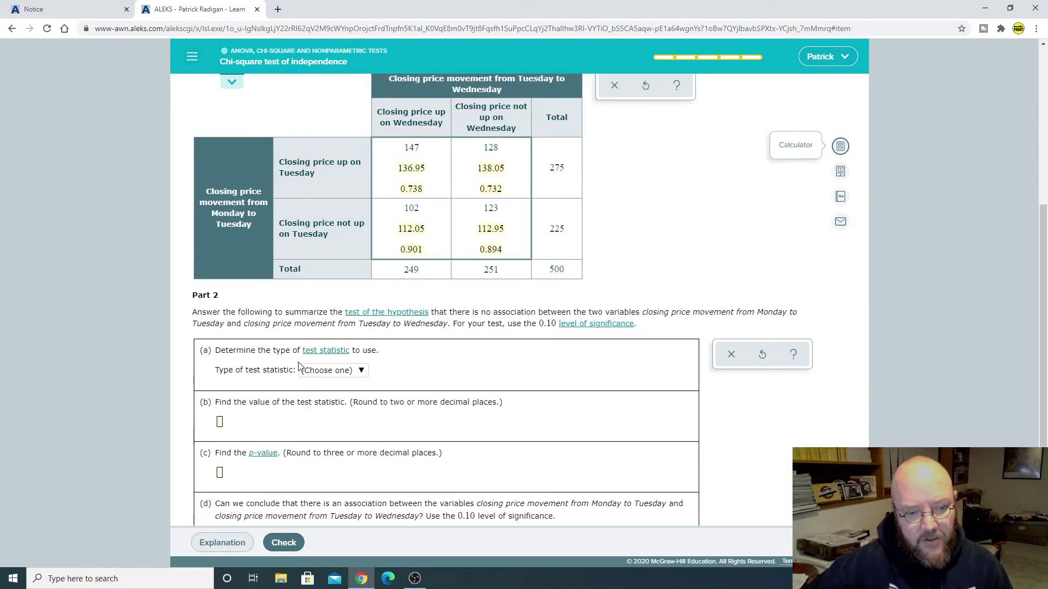
{"action": "left_click", "coordinate": [361, 371]}
{"action": "left_click", "coordinate": [322, 401]}
{"action": "scroll", "coordinate": [656, 295], "scroll_direction": "up", "scroll_amount": 2}
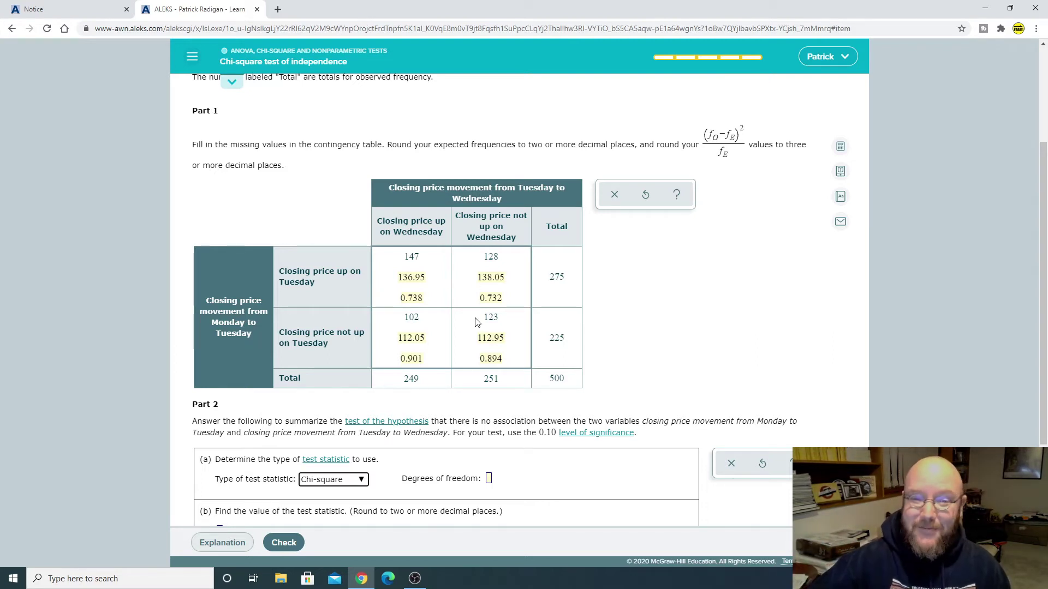
{"action": "scroll", "coordinate": [613, 375], "scroll_direction": "down", "scroll_amount": 3}
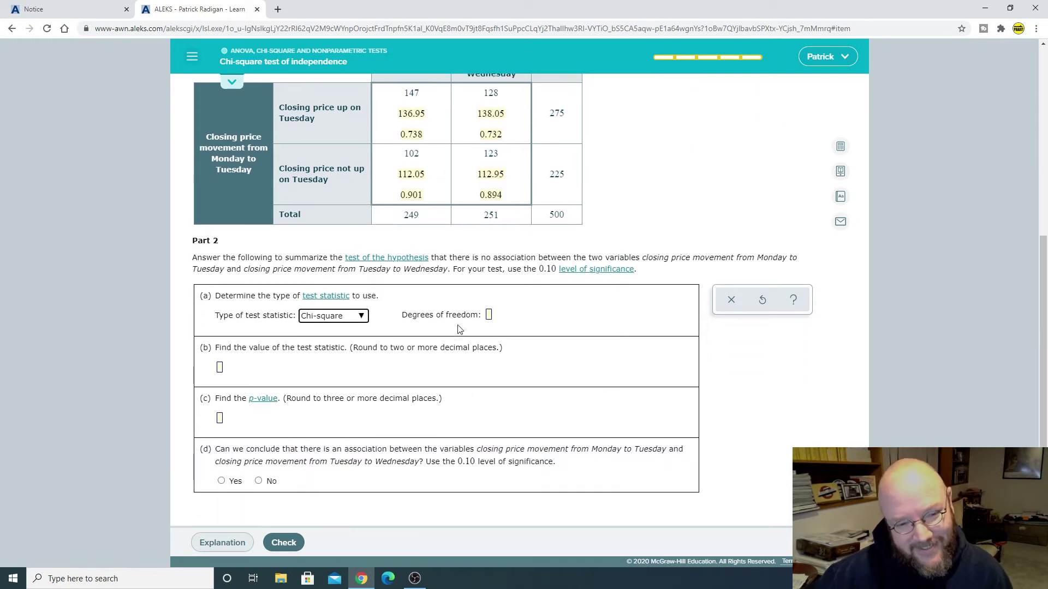
{"action": "left_click", "coordinate": [488, 315]}
{"action": "type", "text": "1"}
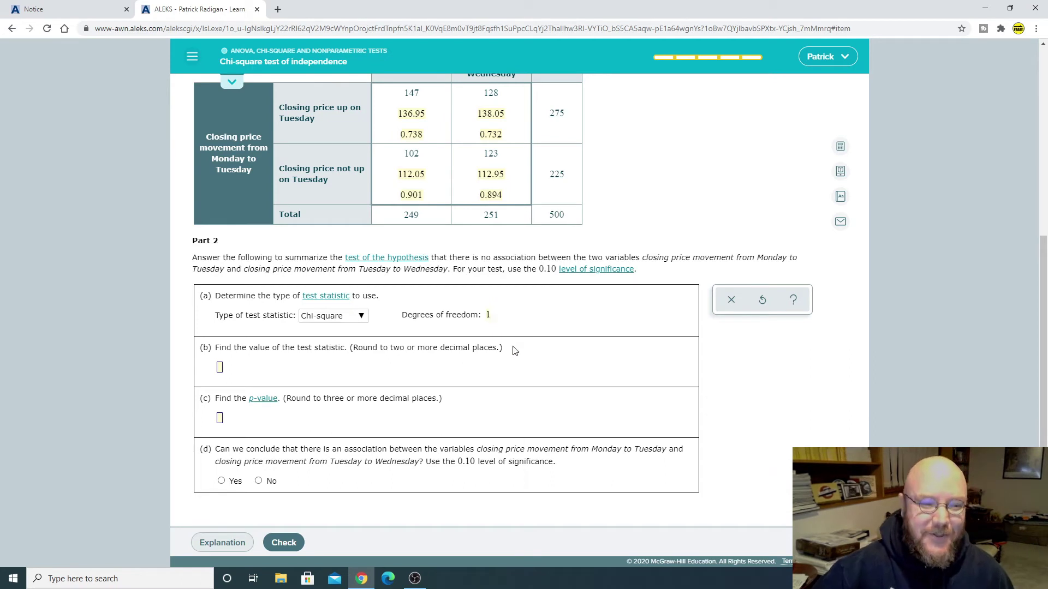
Step: Sum 0.738, 0.732, 0.901 and 0.894 with the calculator's Σx to get 3.265 for part (b)
{"action": "scroll", "coordinate": [732, 229], "scroll_direction": "up", "scroll_amount": 1}
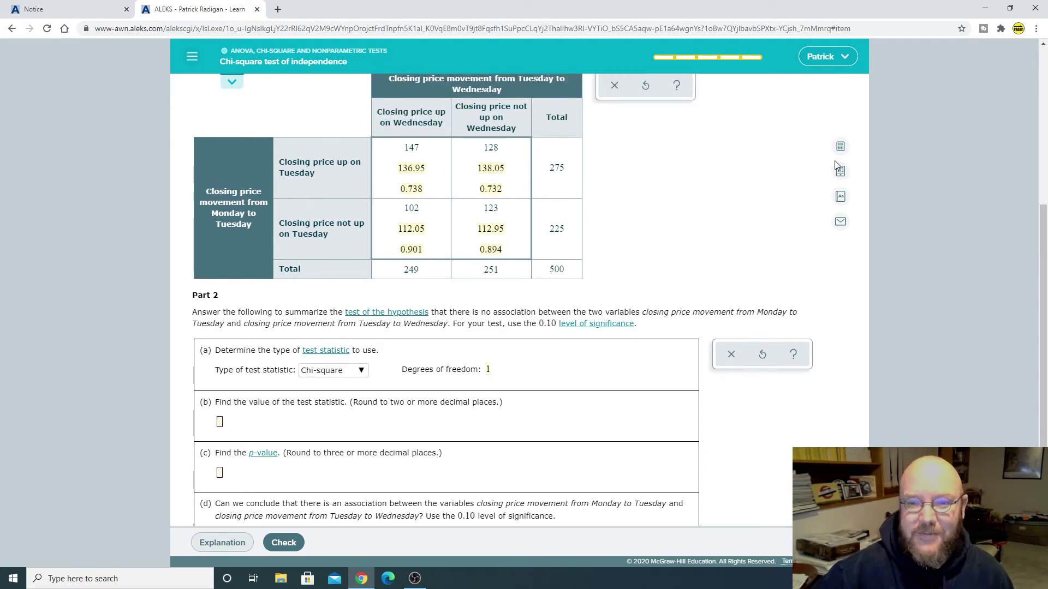
{"action": "left_click", "coordinate": [840, 147]}
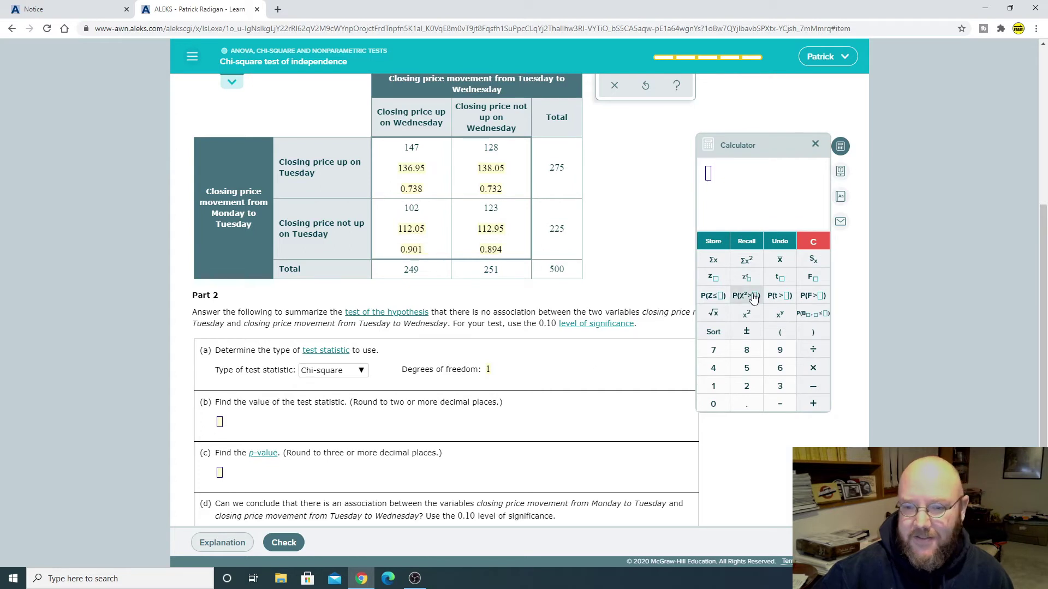
{"action": "left_click", "coordinate": [713, 259]}
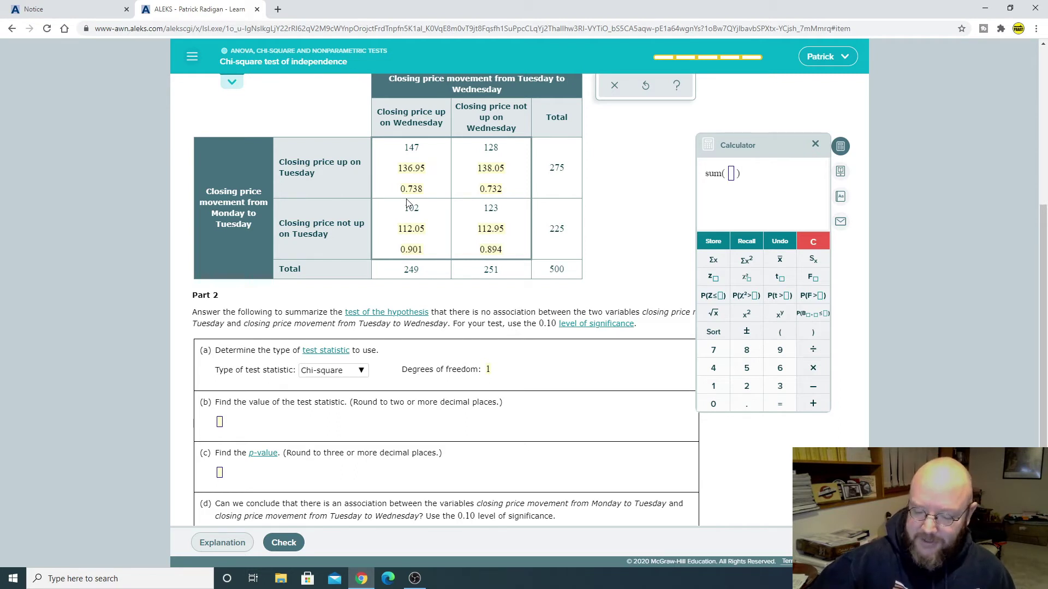
{"action": "type", "text": "0.738, "}
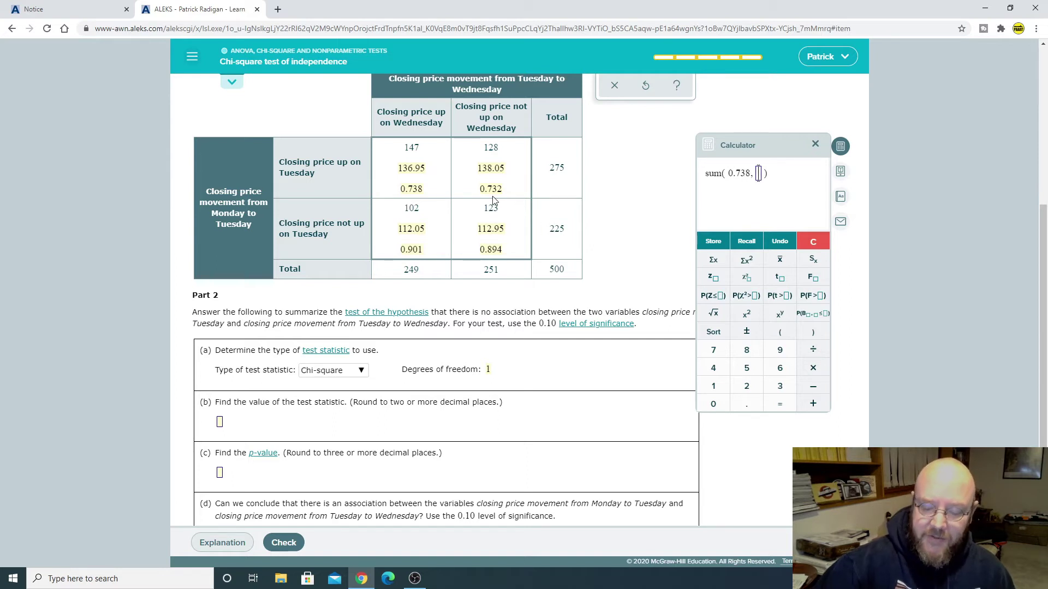
{"action": "type", "text": "0.732,"}
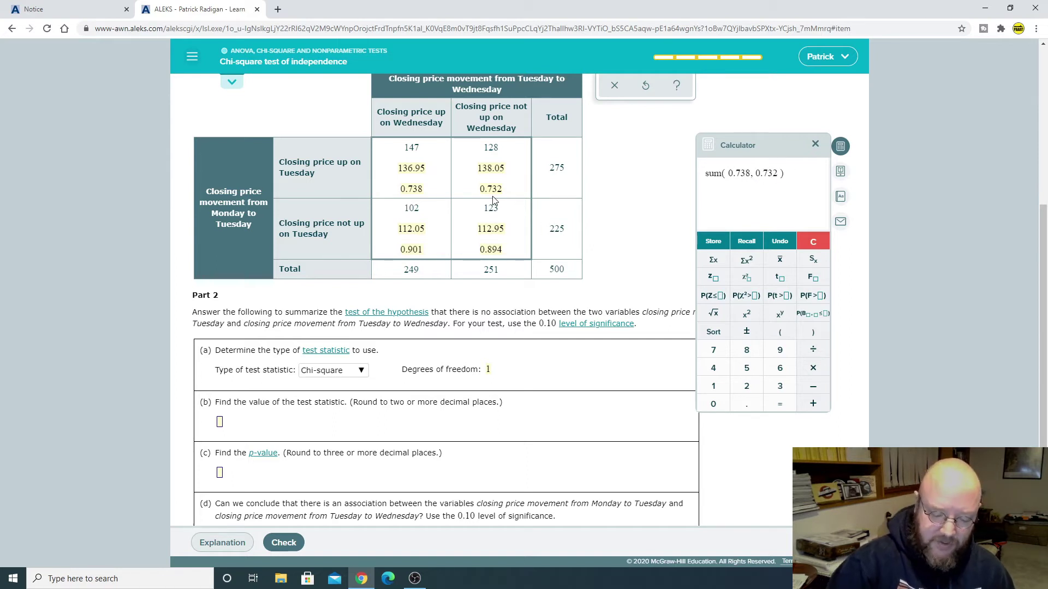
{"action": "type", "text": "0"}
{"action": "type", "text": ".901,"}
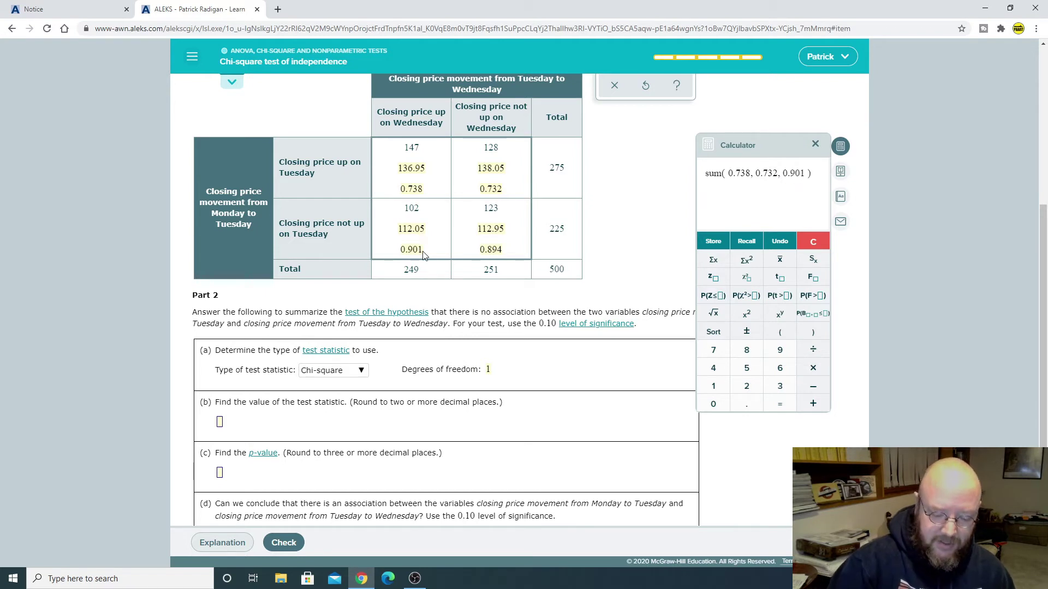
{"action": "type", "text": "0.894"}
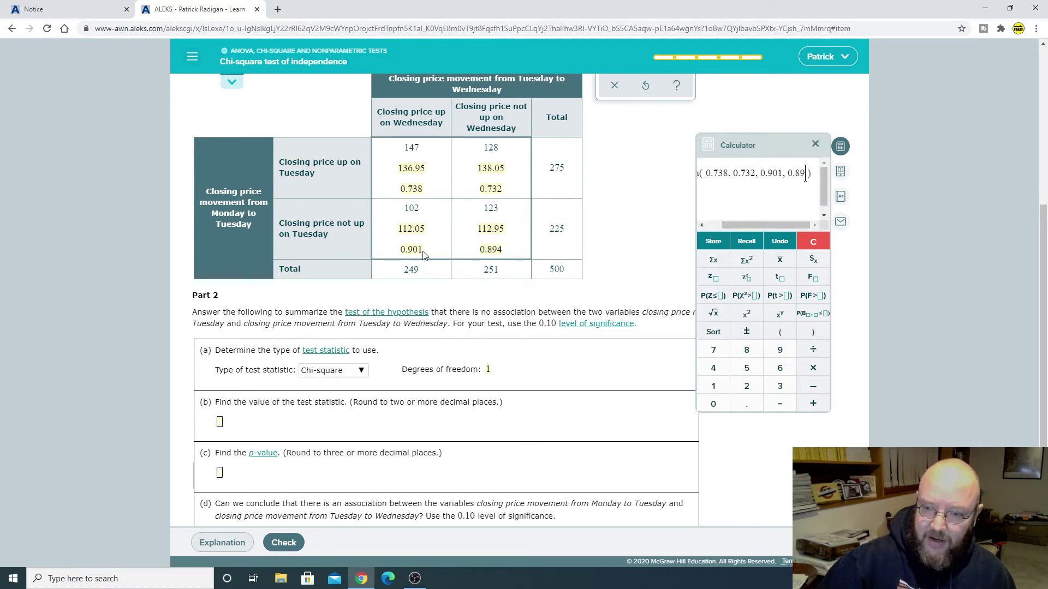
{"action": "key", "text": "Return"}
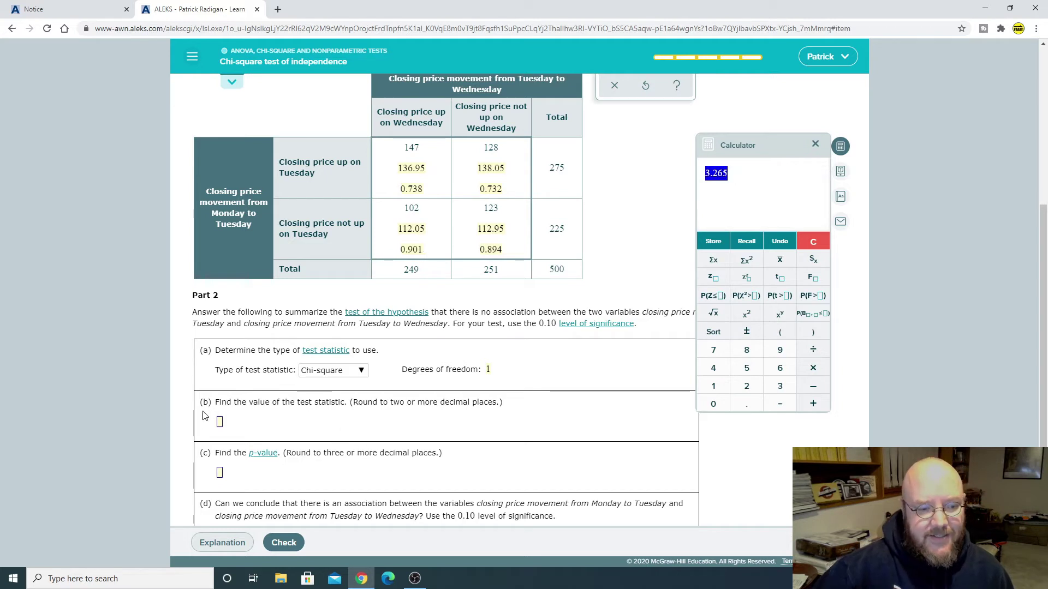
{"action": "left_click", "coordinate": [219, 421]}
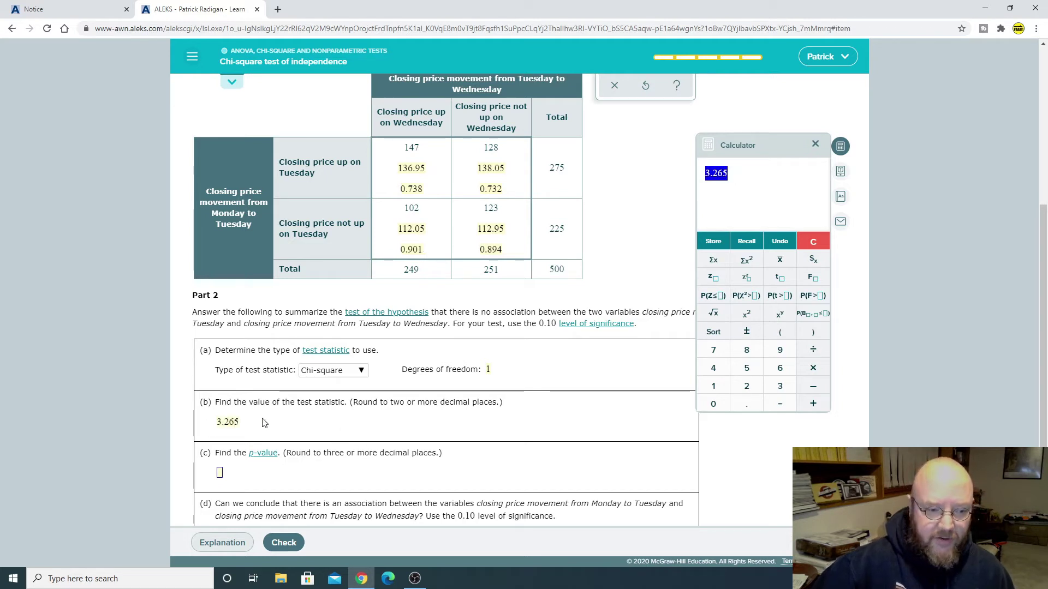
Step: Compute the chi-square right-tail probability for 3.265 with 1 df and enter the p-value 0.071
{"action": "scroll", "coordinate": [273, 421], "scroll_direction": "down", "scroll_amount": 2}
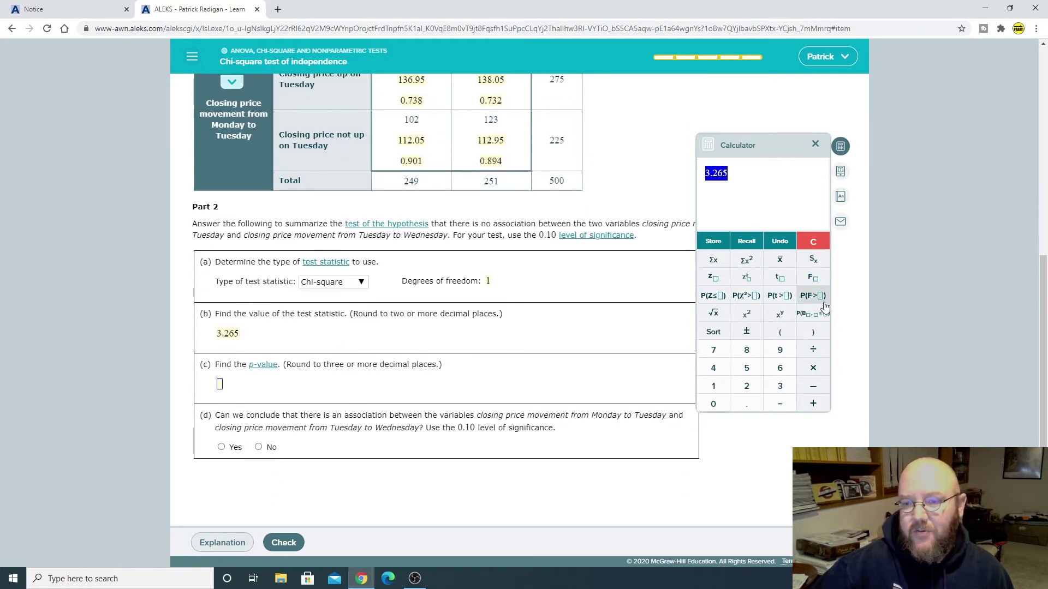
{"action": "left_click", "coordinate": [743, 297]}
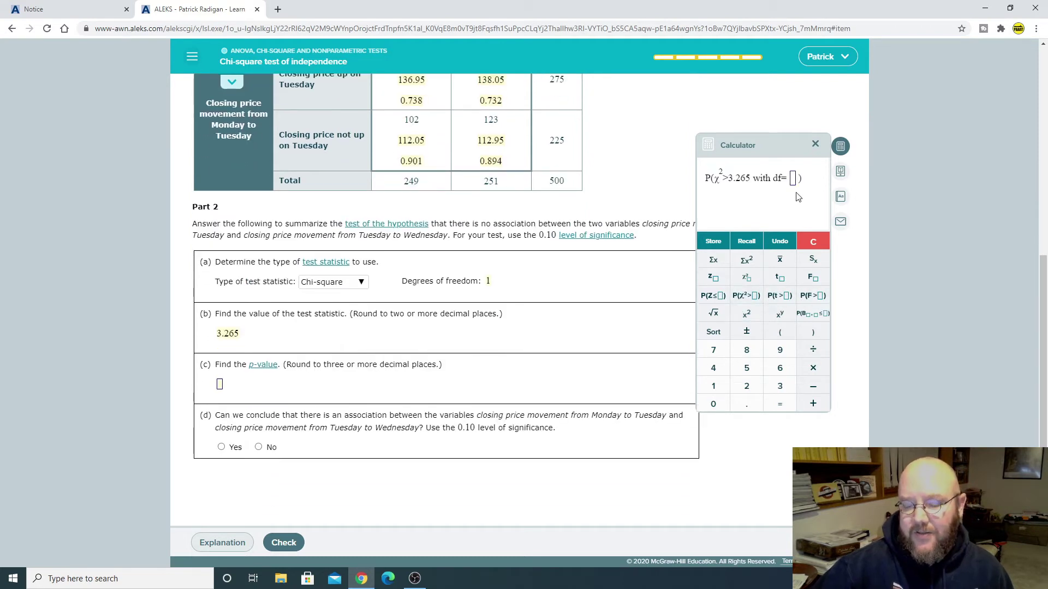
{"action": "type", "text": "1"}
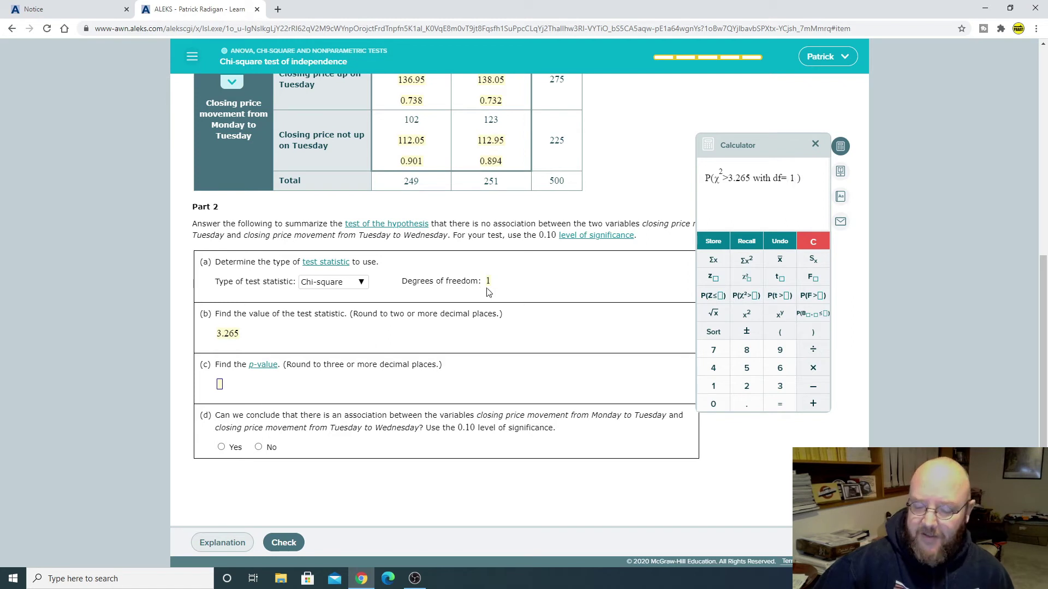
{"action": "key", "text": "Return"}
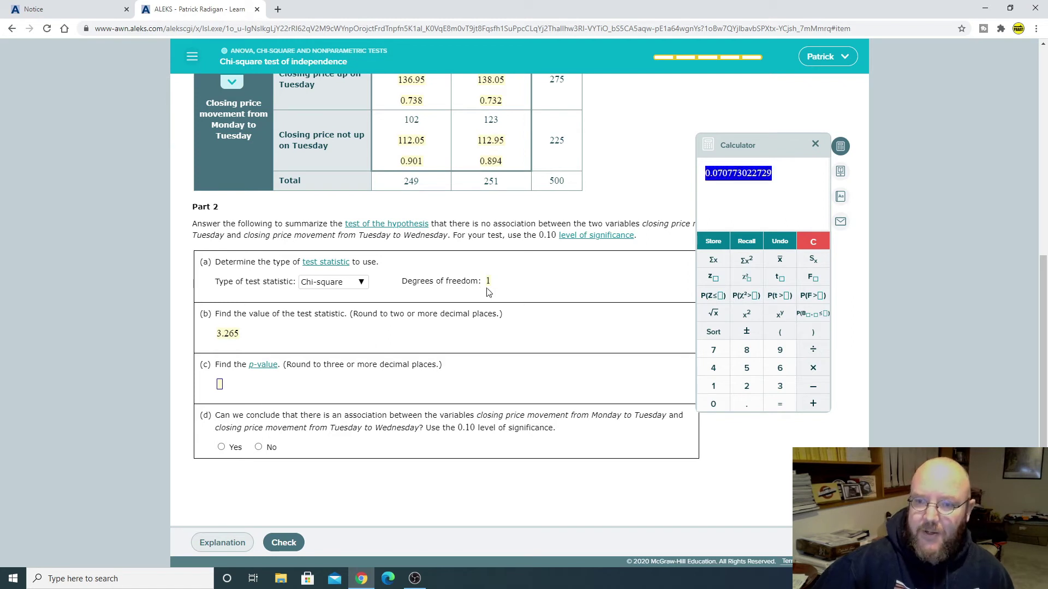
{"action": "left_click", "coordinate": [219, 385]}
{"action": "type", "text": "0.078"}
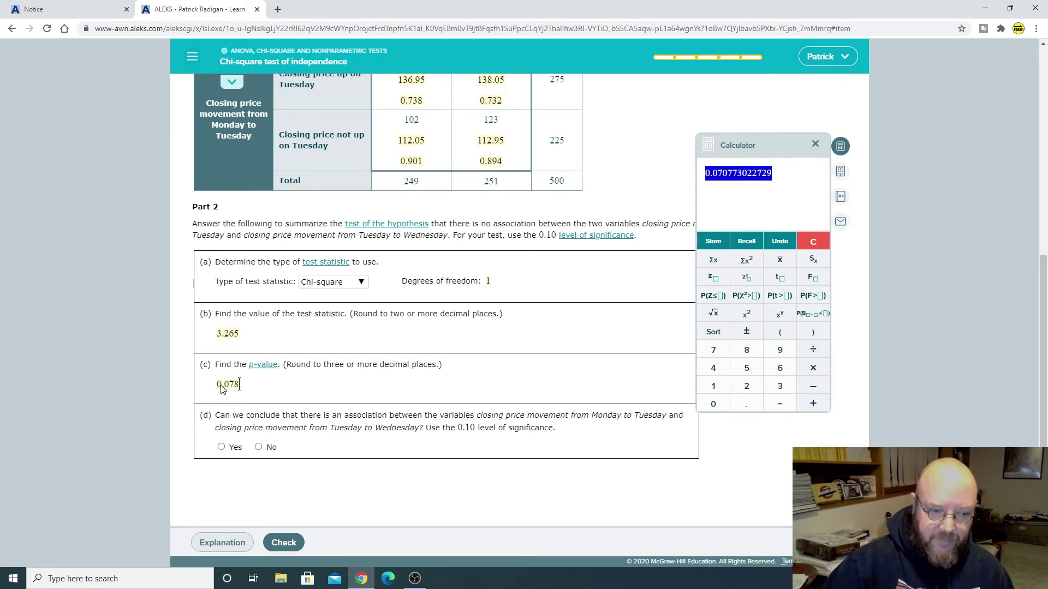
{"action": "key", "text": "BackSpace"}
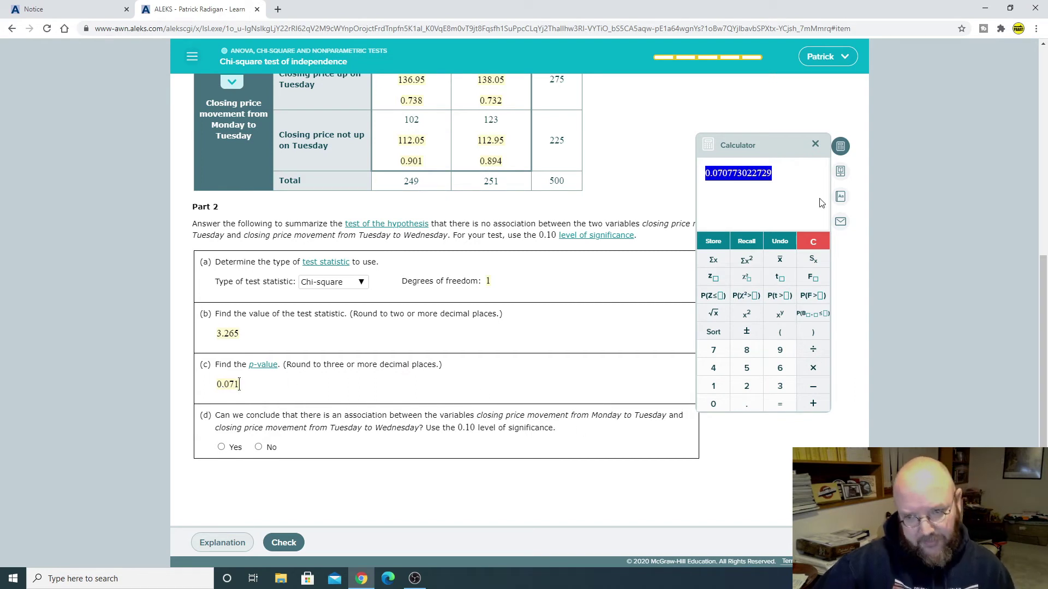
{"action": "left_click", "coordinate": [815, 144]}
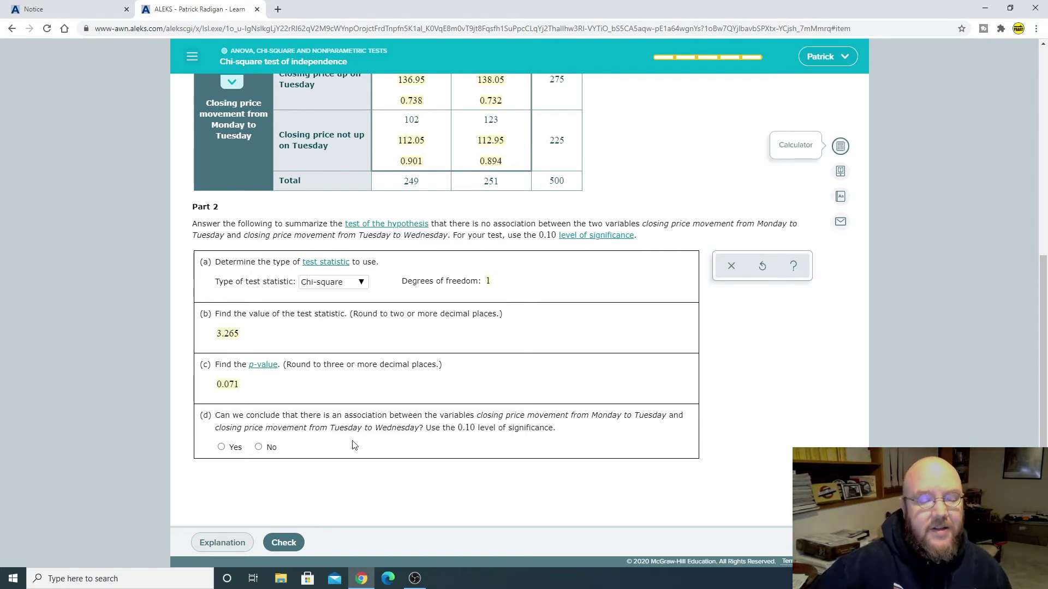
Step: Answer Yes to an association at the 0.10 level and submit the answers for checking
{"action": "scroll", "coordinate": [639, 344], "scroll_direction": "up", "scroll_amount": 6}
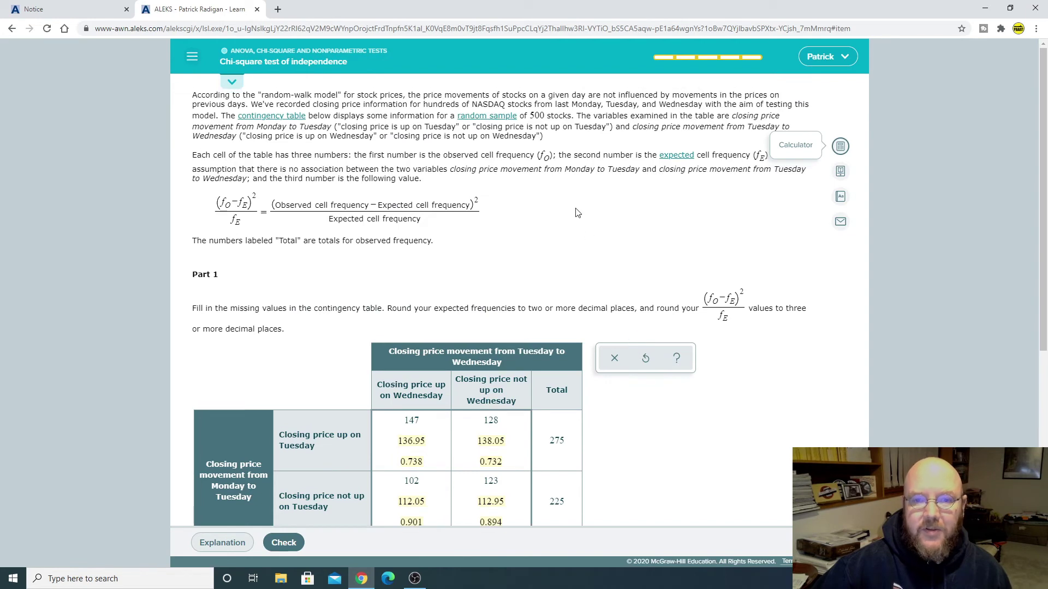
{"action": "scroll", "coordinate": [567, 236], "scroll_direction": "down", "scroll_amount": 1}
{"action": "scroll", "coordinate": [563, 238], "scroll_direction": "up", "scroll_amount": 1}
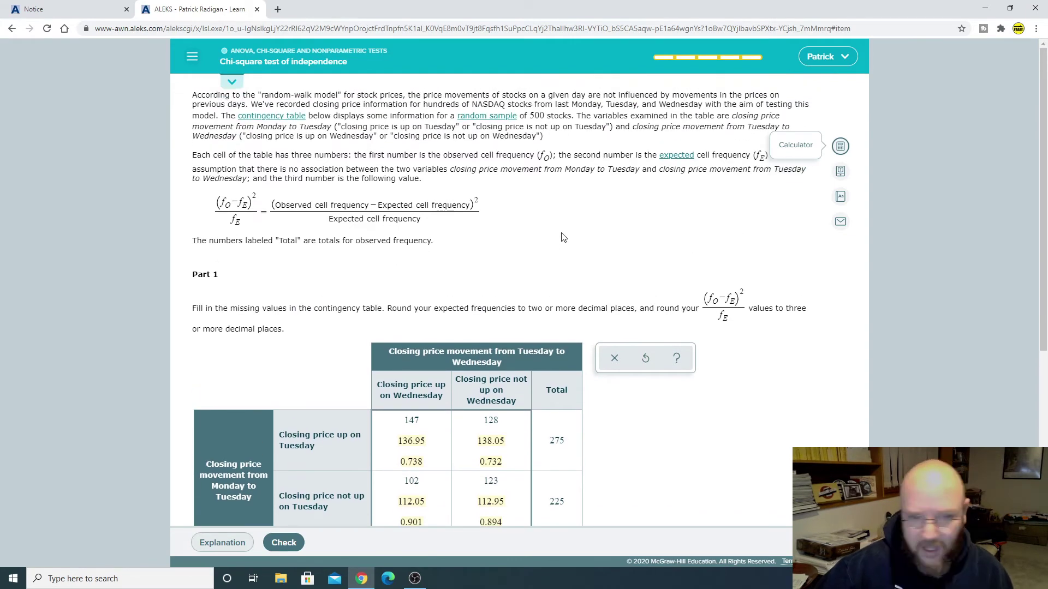
{"action": "scroll", "coordinate": [567, 240], "scroll_direction": "down", "scroll_amount": 6}
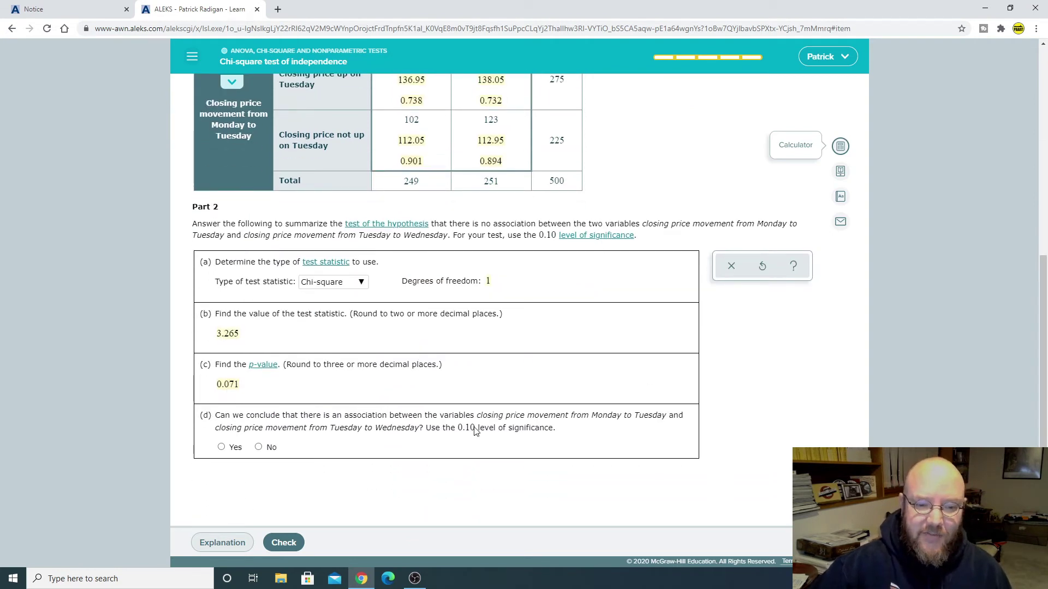
{"action": "left_click", "coordinate": [222, 448]}
{"action": "left_click", "coordinate": [305, 541]}
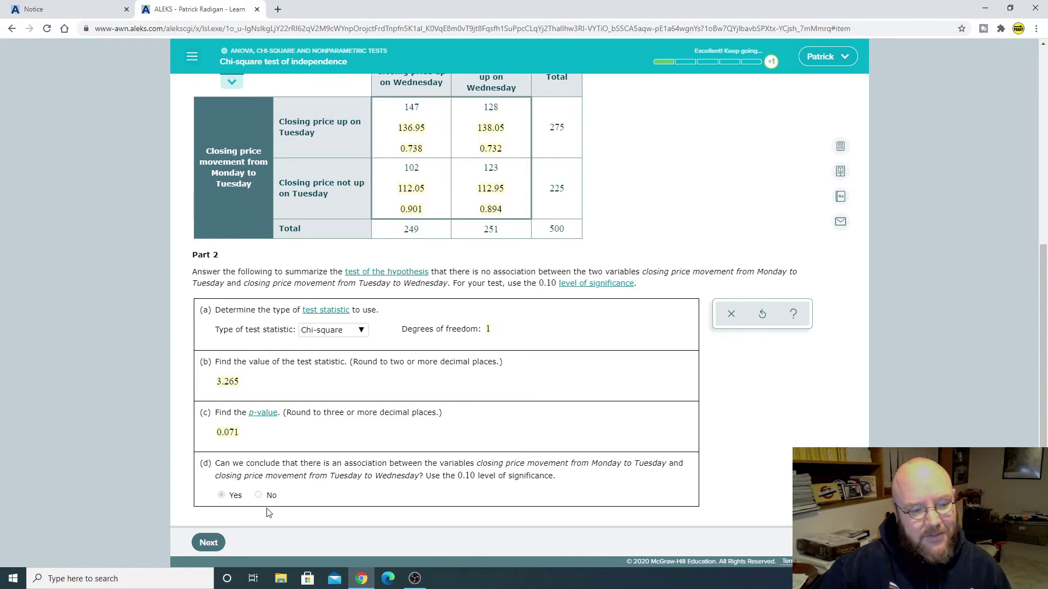
Step: Advance to the next tractor-sales problem and clear stray digits from the Great Lakes Incisor cell
{"action": "left_click", "coordinate": [215, 542]}
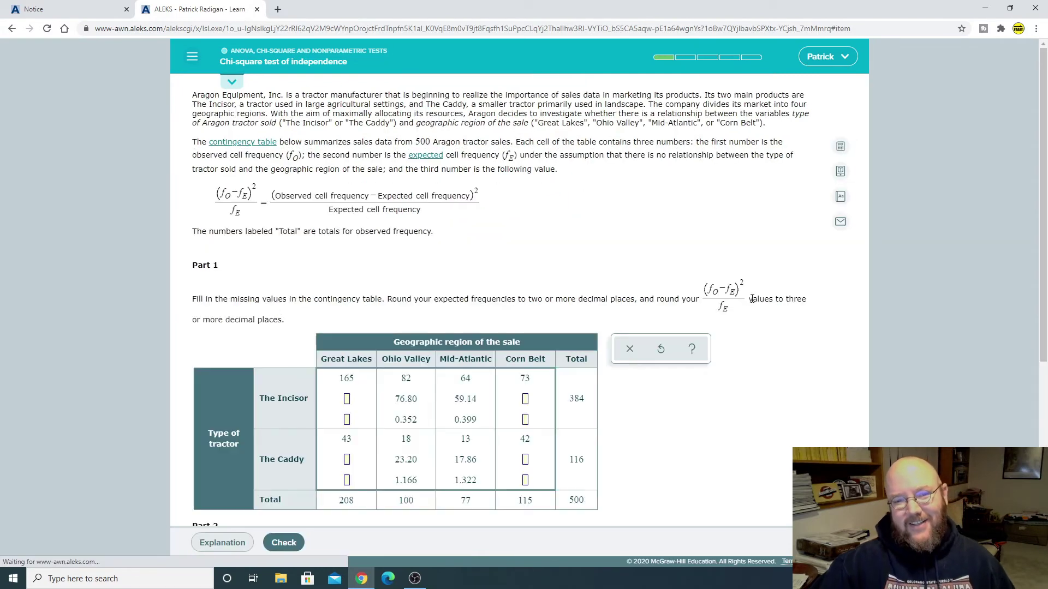
{"action": "scroll", "coordinate": [635, 249], "scroll_direction": "down", "scroll_amount": 2}
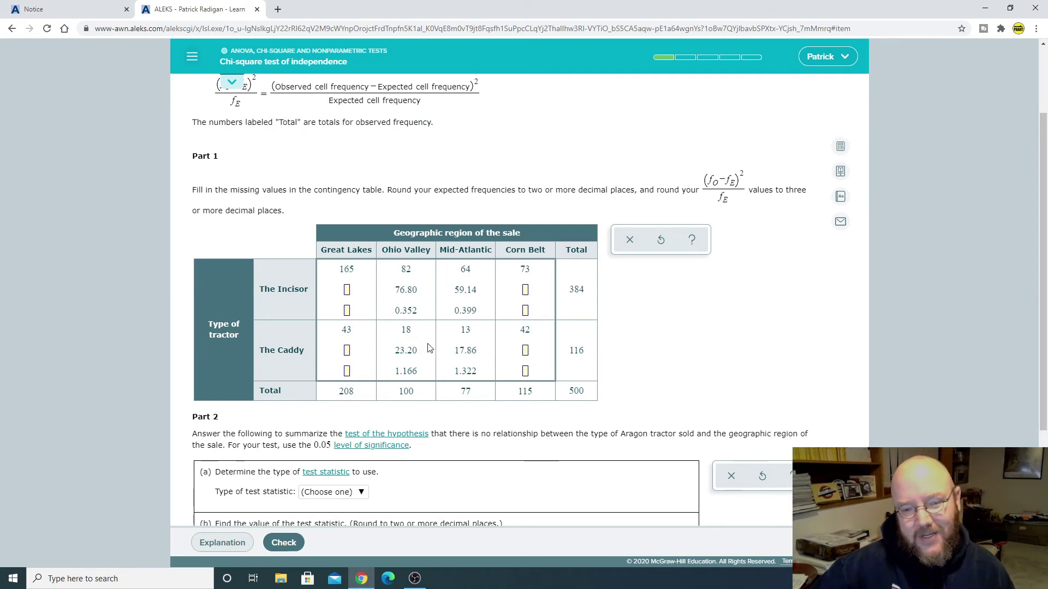
{"action": "scroll", "coordinate": [754, 304], "scroll_direction": "down", "scroll_amount": 1}
{"action": "scroll", "coordinate": [781, 316], "scroll_direction": "up", "scroll_amount": 2}
{"action": "scroll", "coordinate": [635, 311], "scroll_direction": "down", "scroll_amount": 2}
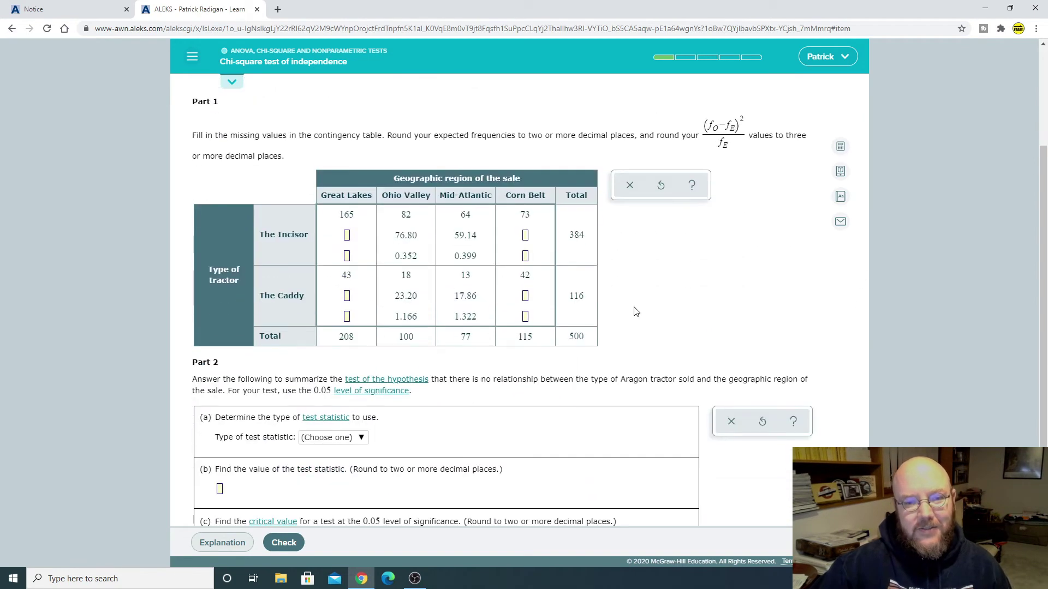
{"action": "left_click", "coordinate": [840, 146]}
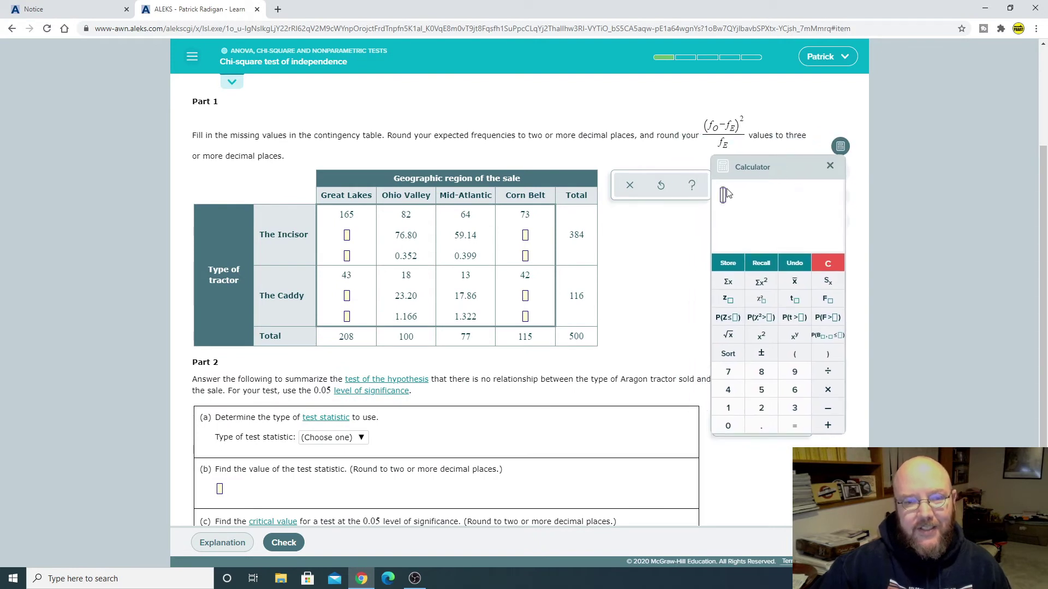
{"action": "scroll", "coordinate": [592, 270], "scroll_direction": "up", "scroll_amount": 1}
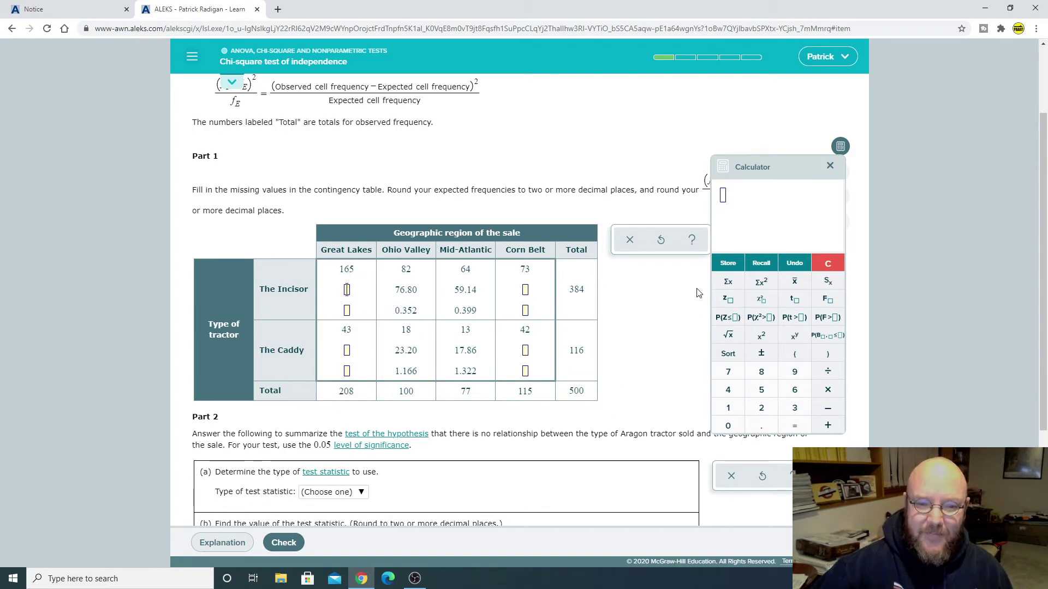
{"action": "type", "text": "384"}
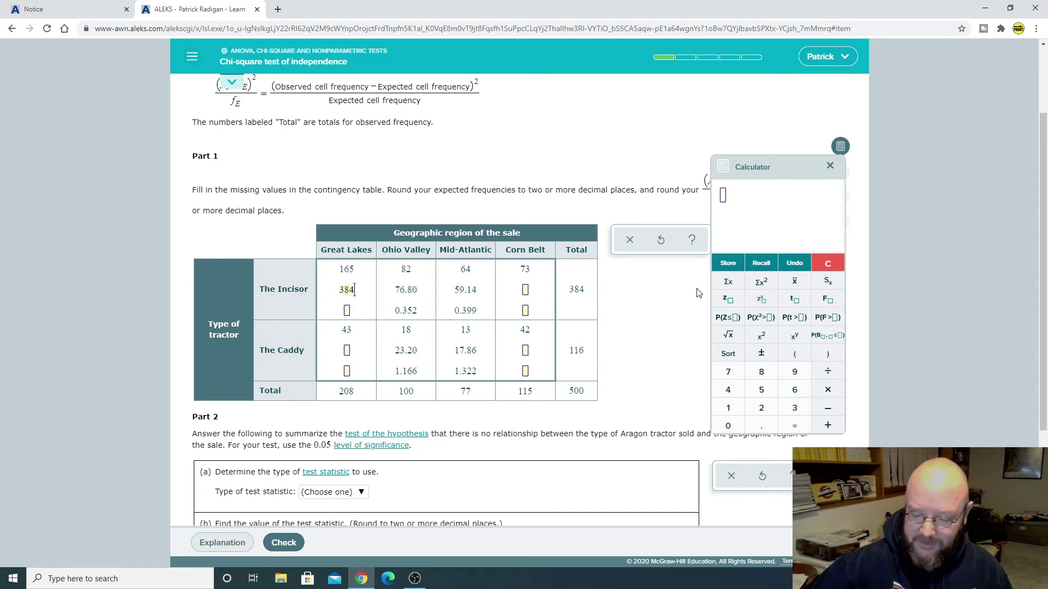
{"action": "type", "text": "208500"}
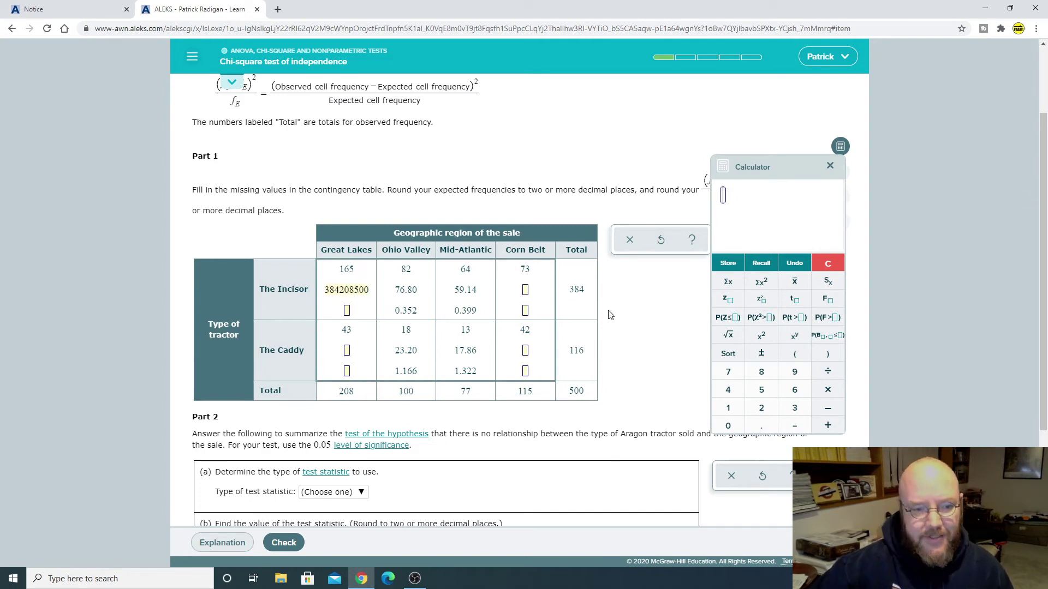
{"action": "left_click", "coordinate": [374, 298]}
{"action": "key", "text": "BackSpace"}
{"action": "key", "text": "BackSpace"}
{"action": "key", "text": "BackSpace"}
{"action": "key", "text": "BackSpace"}
{"action": "key", "text": "BackSpace"}
{"action": "key", "text": "BackSpace"}
{"action": "key", "text": "BackSpace"}
{"action": "key", "text": "BackSpace"}
{"action": "key", "text": "BackSpace"}
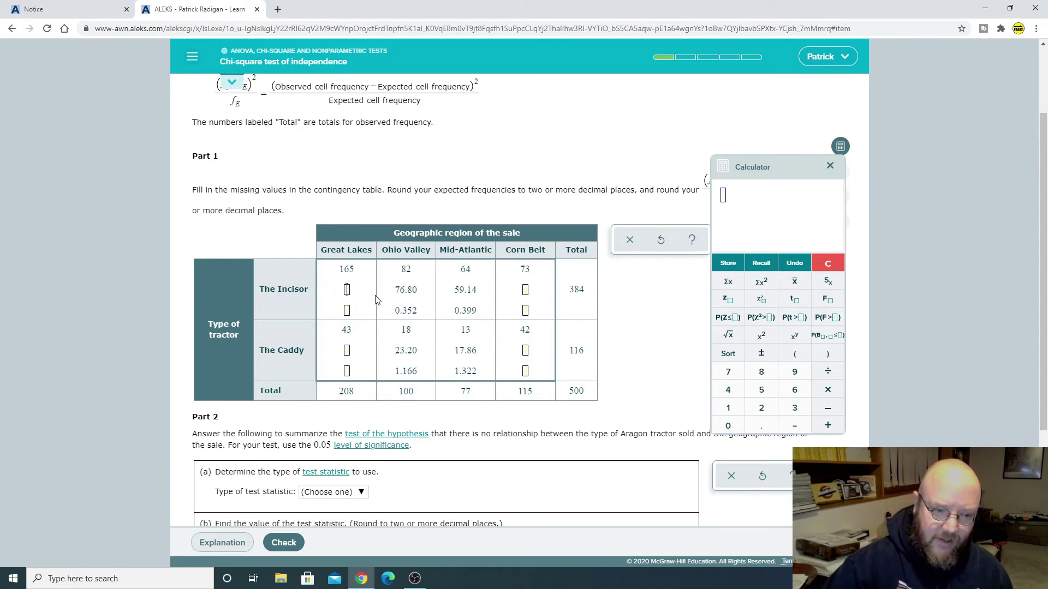
Step: Compute 384×208/500 and enter 159.744 as the Great Lakes Incisor expected frequency
{"action": "left_click", "coordinate": [724, 199]}
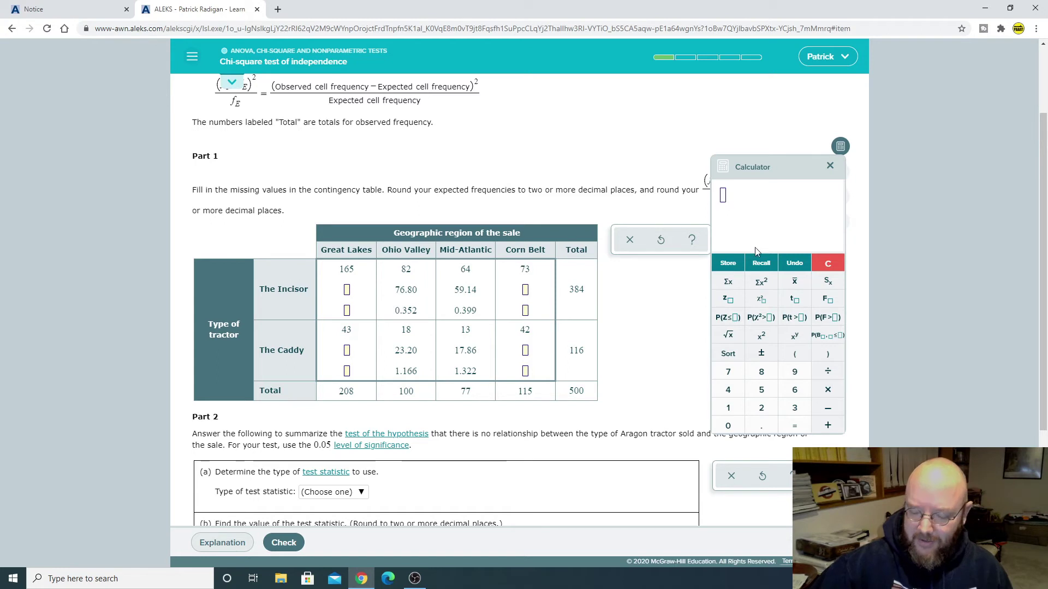
{"action": "type", "text": "384*1"}
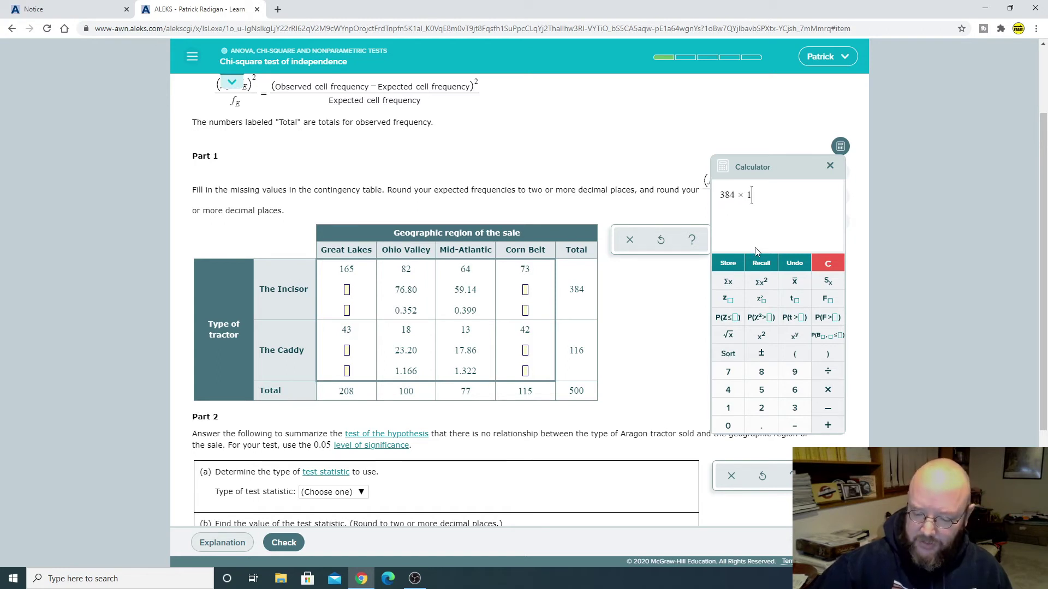
{"action": "key", "text": "BackSpace"}
{"action": "type", "text": "208"}
{"action": "key", "text": "Return"}
{"action": "type", "text": "/500"}
{"action": "key", "text": "Return"}
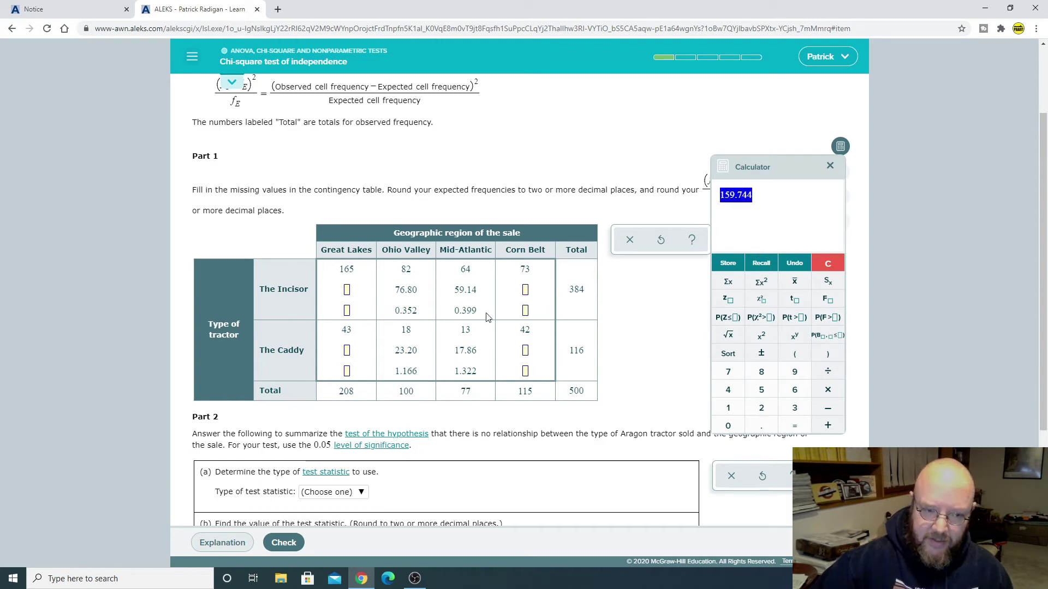
{"action": "left_click", "coordinate": [347, 296]}
{"action": "type", "text": "159.744"}
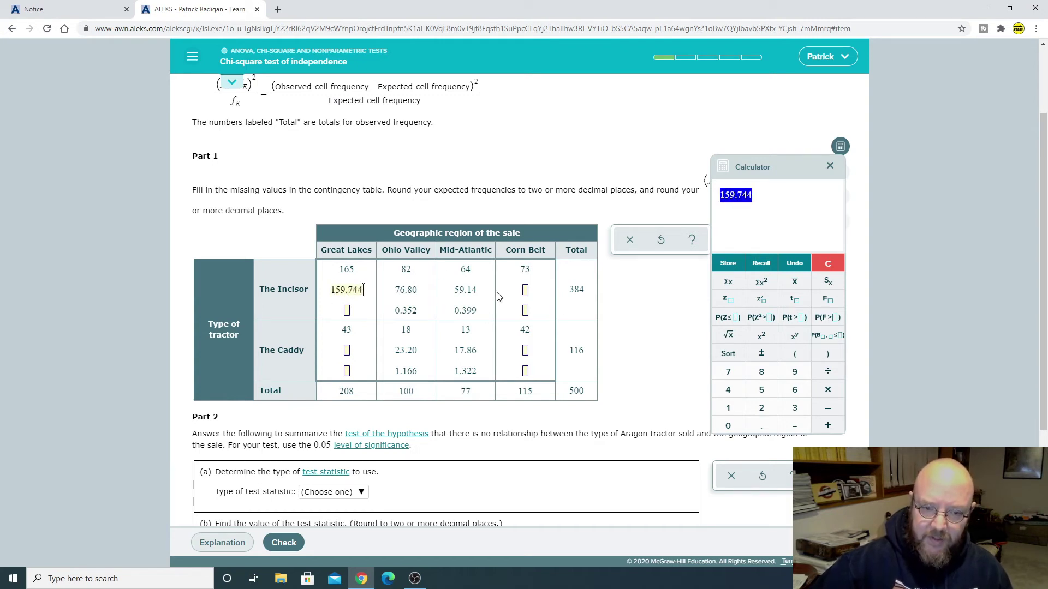
Step: Compute 384×115/500 and enter 88.32 as the Corn Belt Incisor expected frequency
{"action": "left_click", "coordinate": [827, 264]}
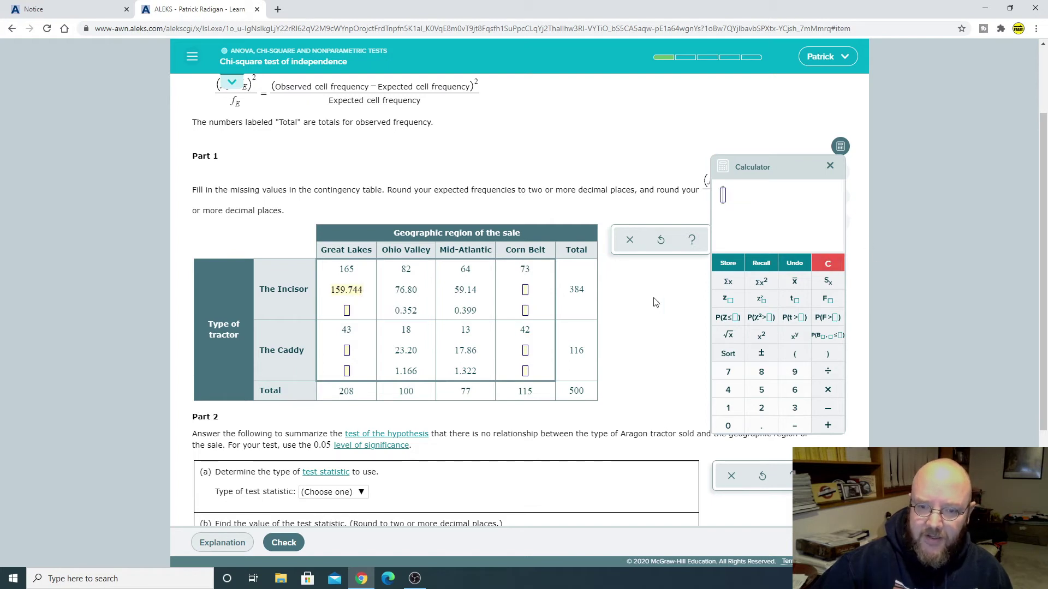
{"action": "type", "text": "384/"}
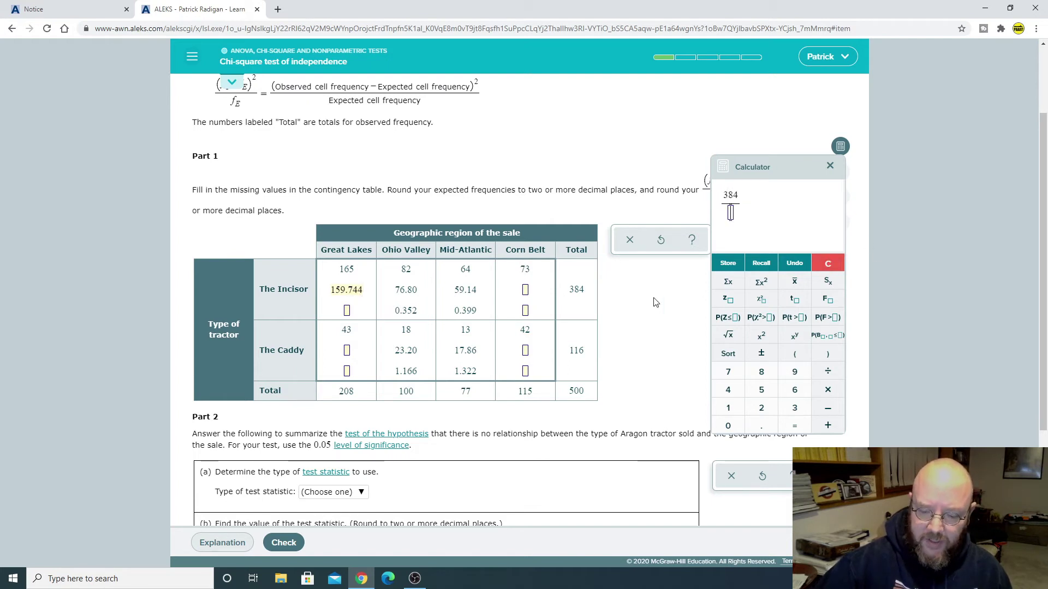
{"action": "key", "text": "BackSpace"}
{"action": "type", "text": "*"}
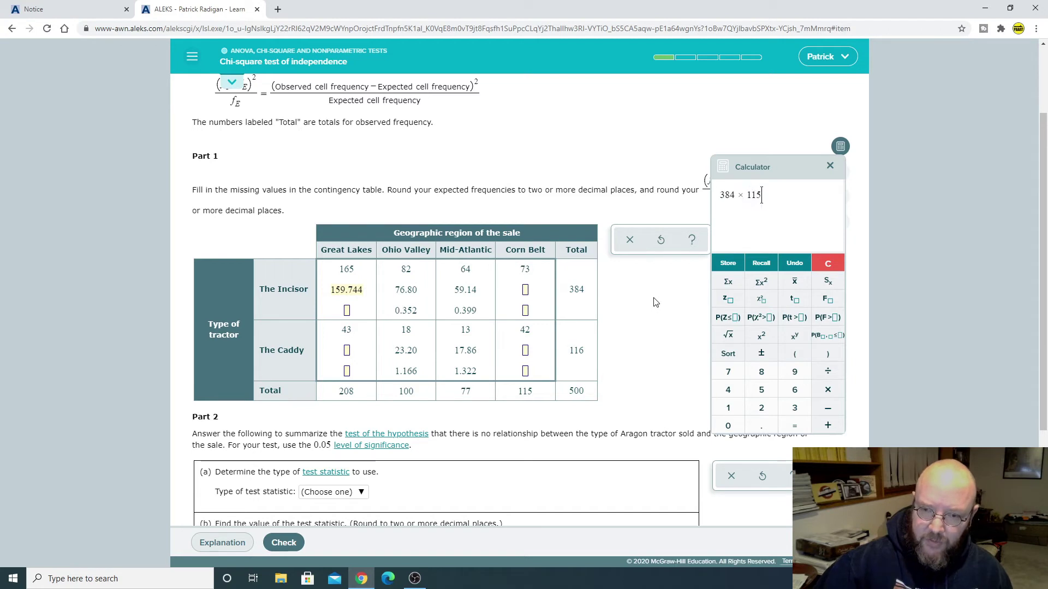
{"action": "type", "text": "115"}
{"action": "key", "text": "Return"}
{"action": "type", "text": "/500"}
{"action": "key", "text": "Return"}
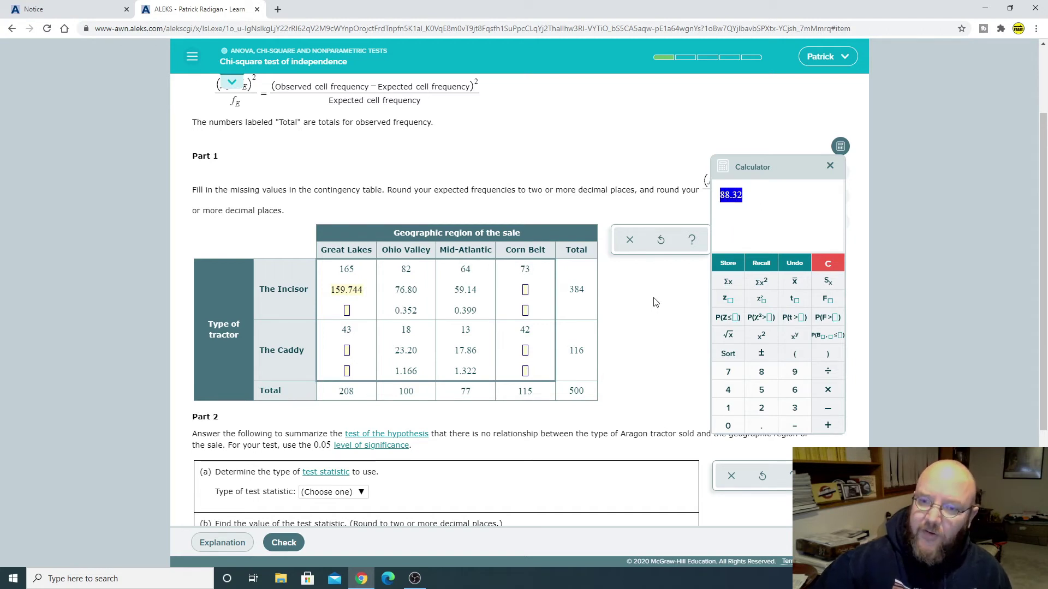
{"action": "left_click", "coordinate": [528, 291]}
{"action": "type", "text": "88.32"}
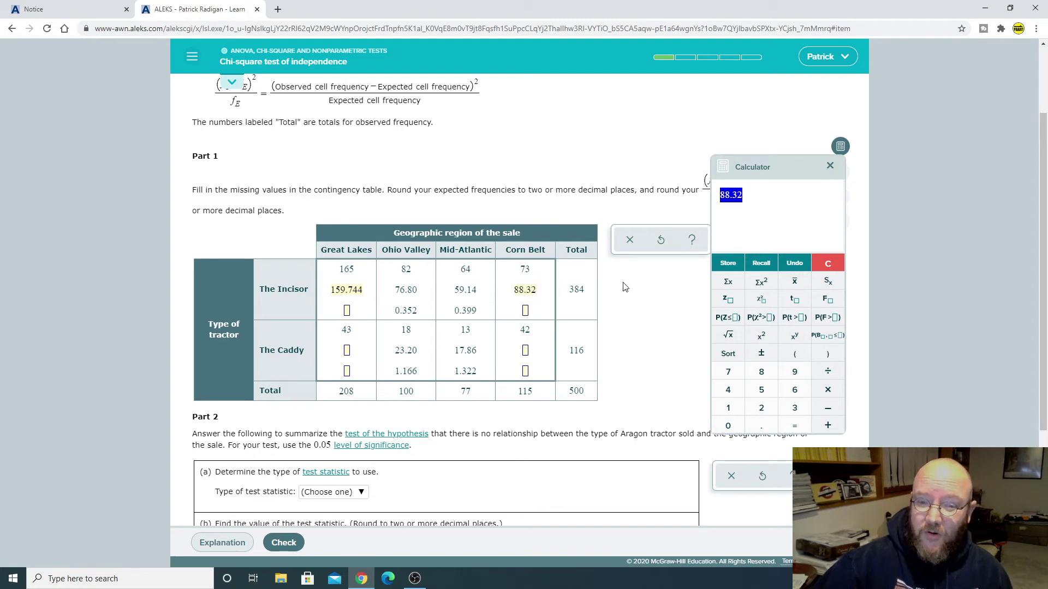
Step: Compute 116×208/500 and enter 48.256 as the Great Lakes Caddy expected frequency
{"action": "left_click", "coordinate": [830, 264]}
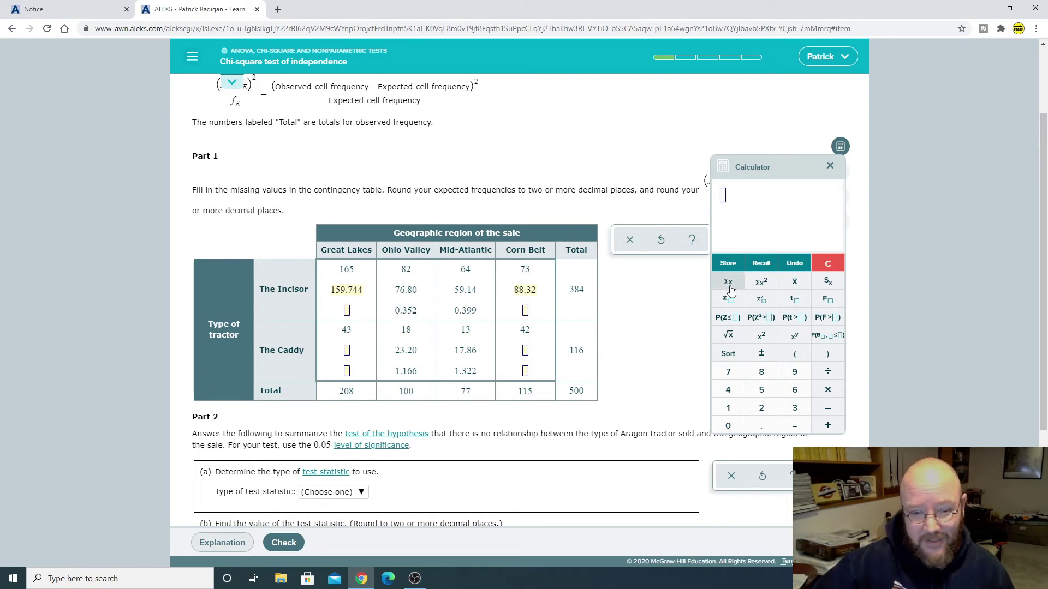
{"action": "left_click", "coordinate": [347, 352]}
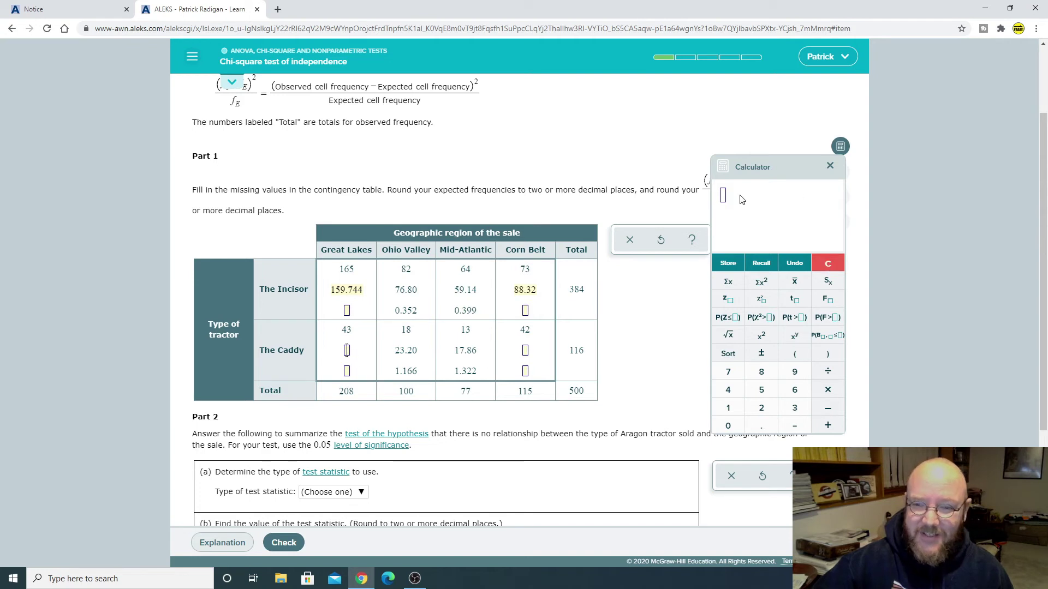
{"action": "type", "text": "116*"}
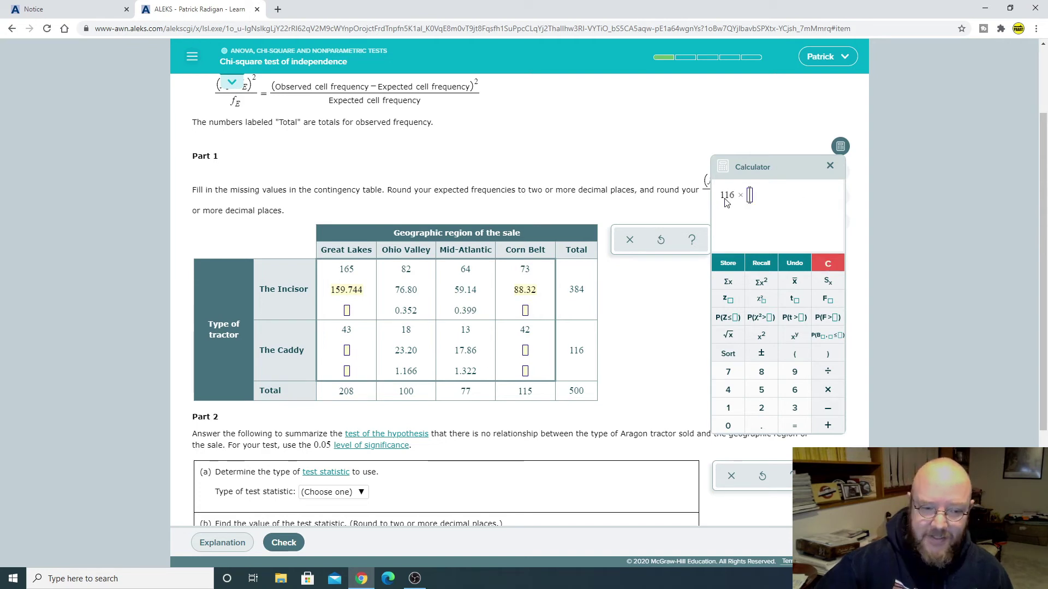
{"action": "type", "text": "208"}
{"action": "key", "text": "Return"}
{"action": "type", "text": "/500"}
{"action": "key", "text": "Return"}
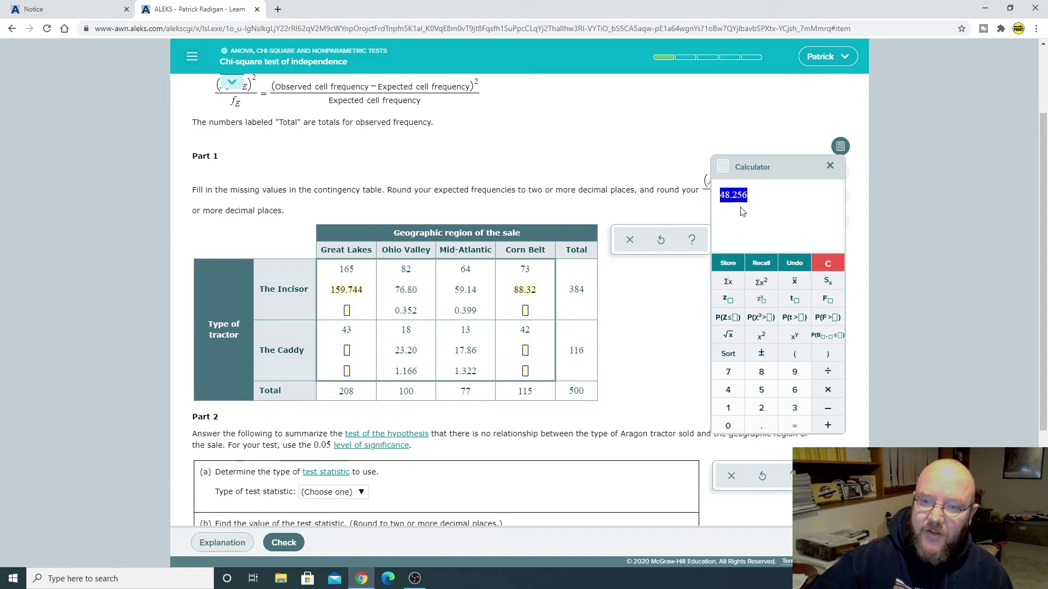
{"action": "left_click", "coordinate": [346, 350]}
{"action": "type", "text": "48.256"}
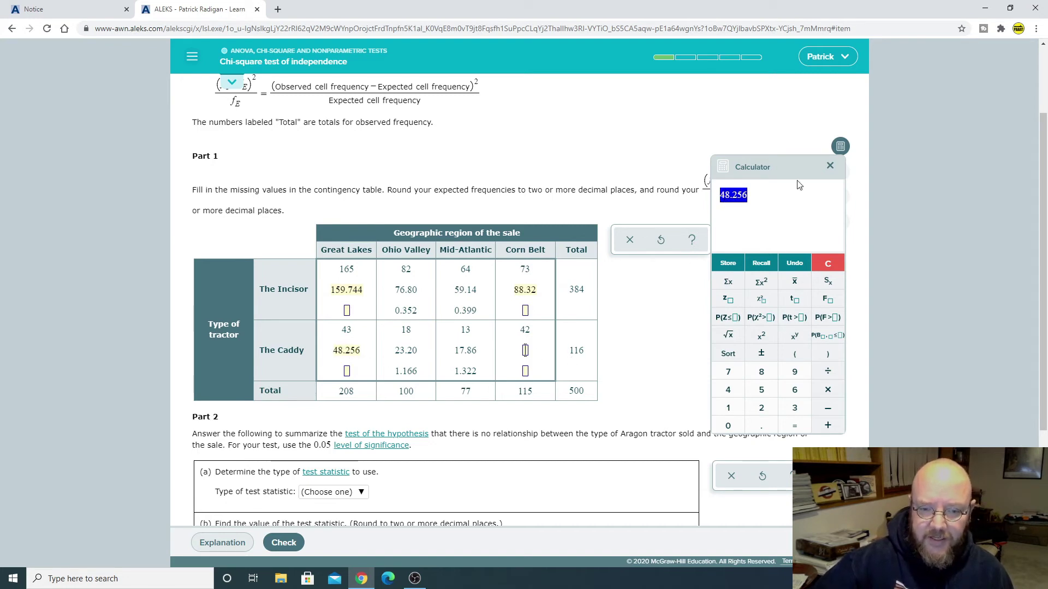
Step: Compute 116×115/500 and enter 26.68 as the Corn Belt Caddy expected frequency, then recheck it
{"action": "left_click", "coordinate": [827, 264]}
{"action": "type", "text": "116*"}
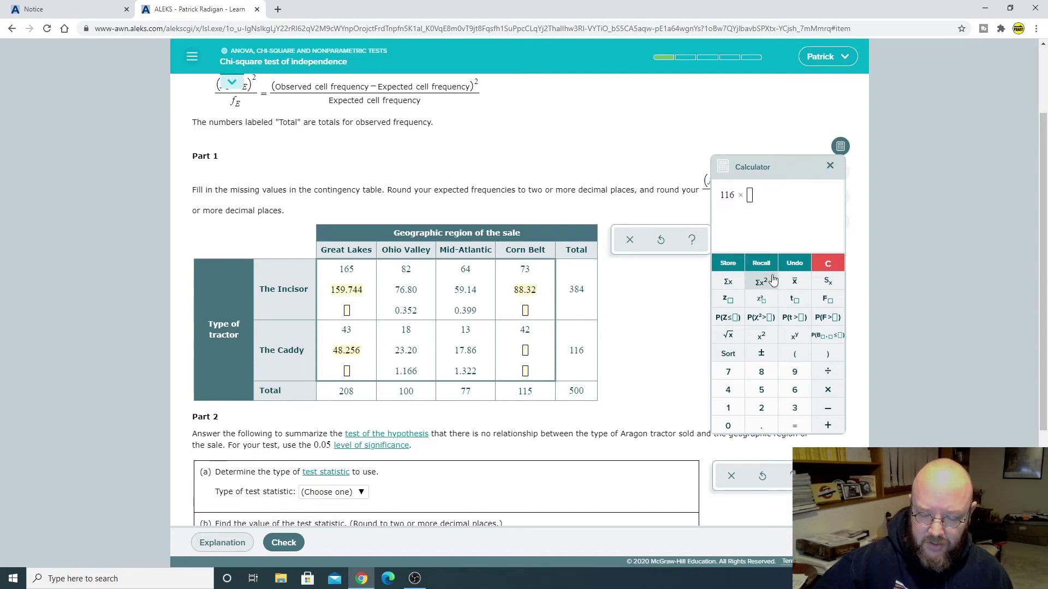
{"action": "type", "text": "115"}
{"action": "key", "text": "Return"}
{"action": "type", "text": "/500"}
{"action": "key", "text": "Return"}
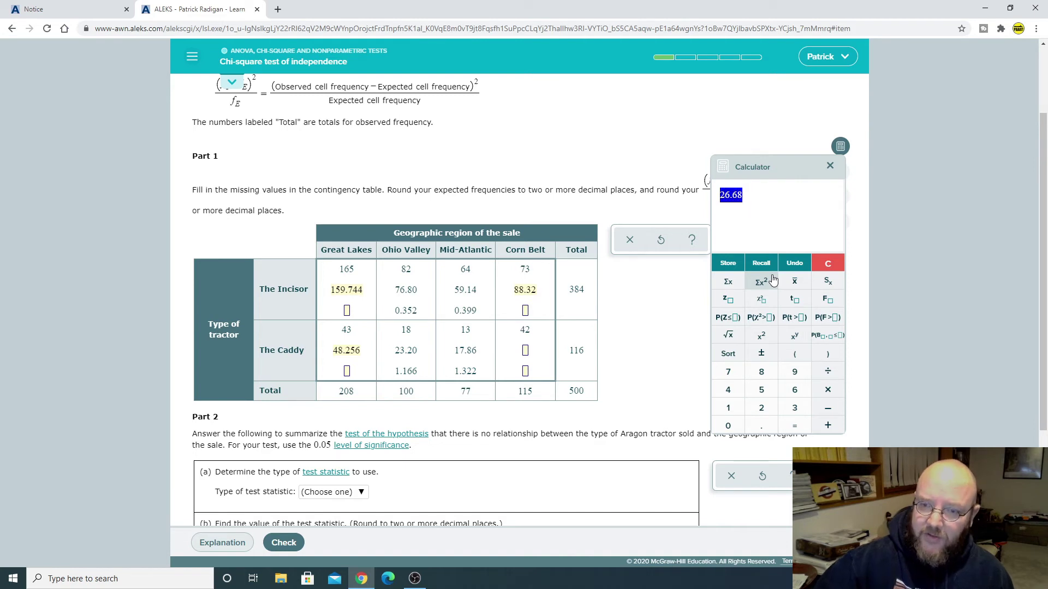
{"action": "left_click", "coordinate": [524, 351]}
{"action": "type", "text": "26.68"}
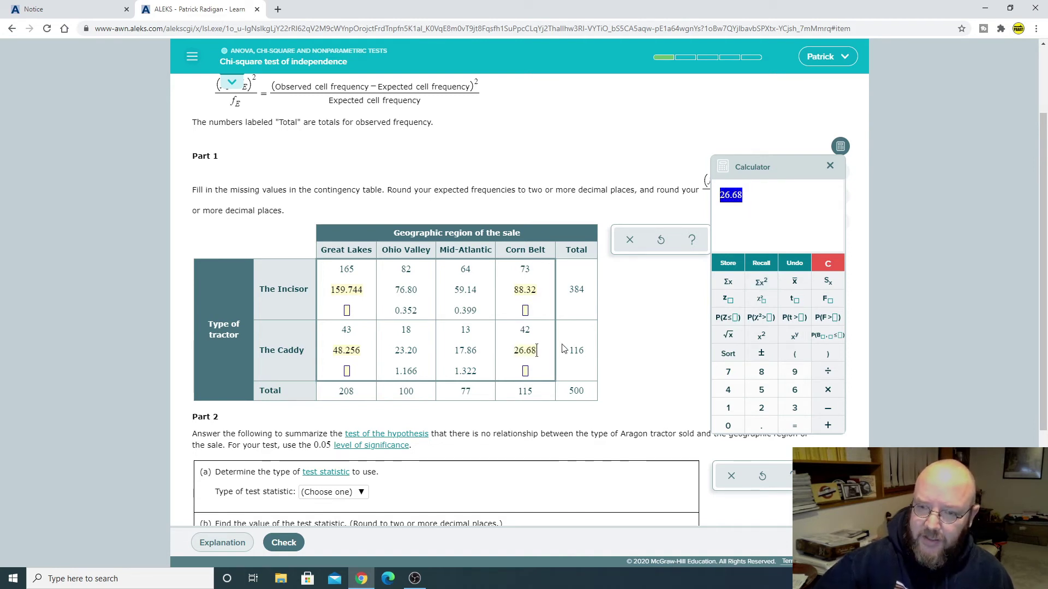
{"action": "left_click", "coordinate": [828, 264]}
{"action": "type", "text": "116*"}
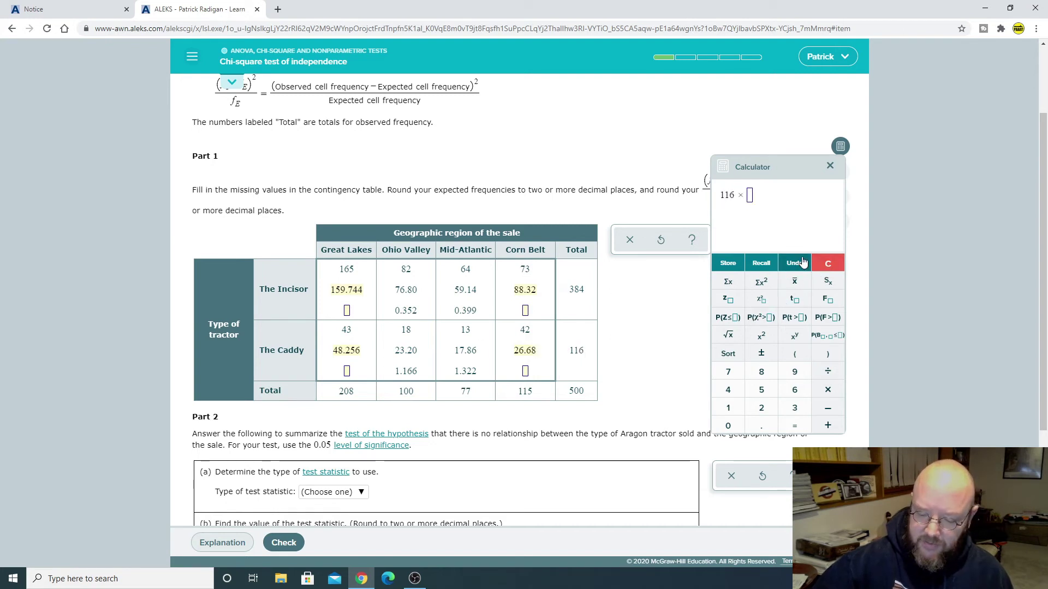
{"action": "type", "text": "115"}
{"action": "key", "text": "Return"}
{"action": "type", "text": "/500"}
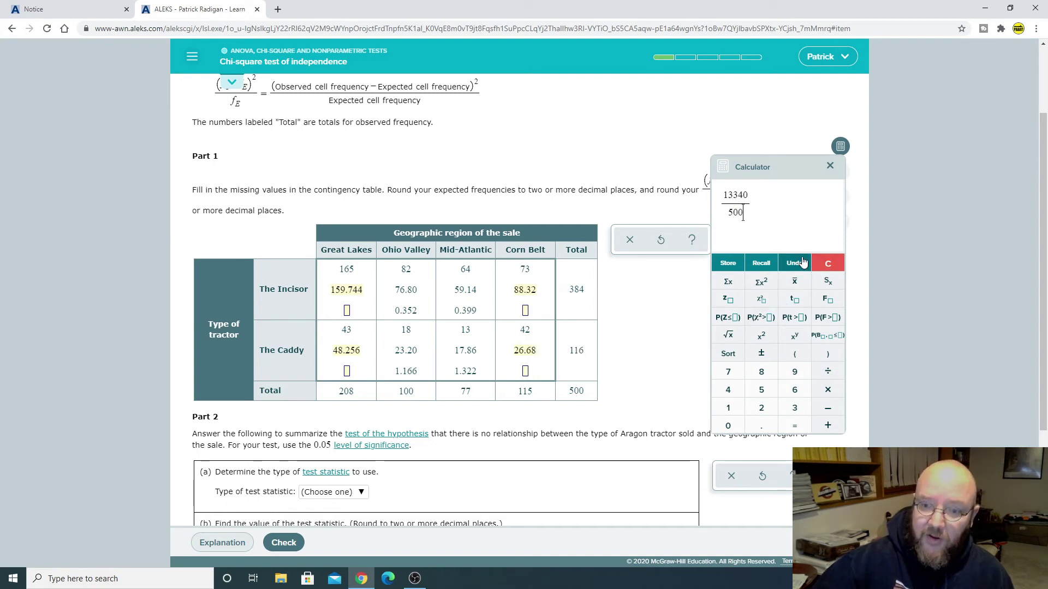
{"action": "key", "text": "Return"}
{"action": "scroll", "coordinate": [803, 263], "scroll_direction": "up", "scroll_amount": 1}
Step: Compute (165−159.744)²/159.744 and enter 0.173 for the Great Lakes Incisor cell
{"action": "left_click", "coordinate": [827, 264]}
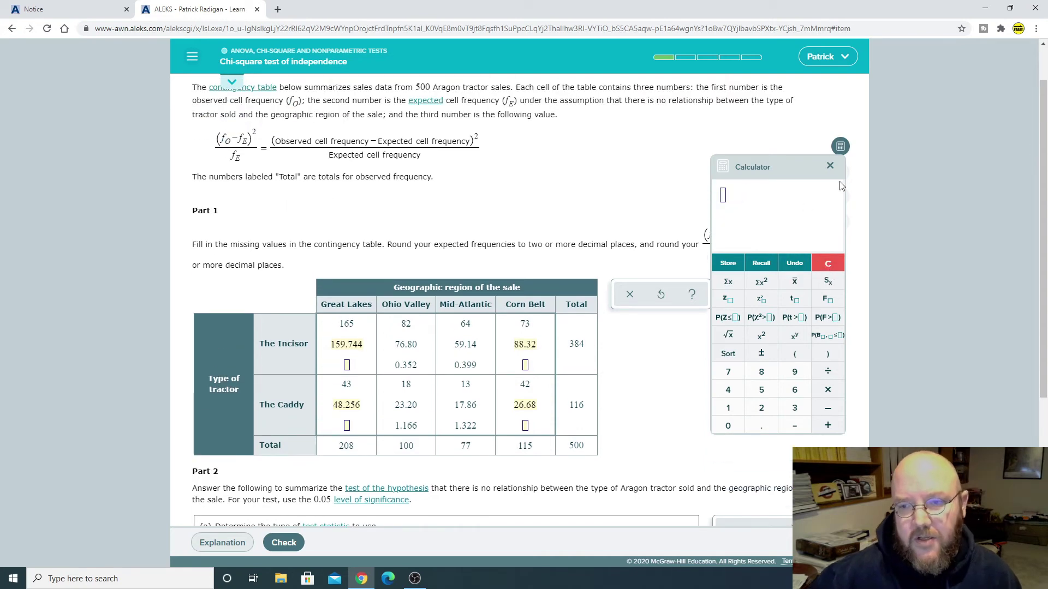
{"action": "left_click", "coordinate": [830, 165]}
{"action": "scroll", "coordinate": [677, 322], "scroll_direction": "down", "scroll_amount": 3}
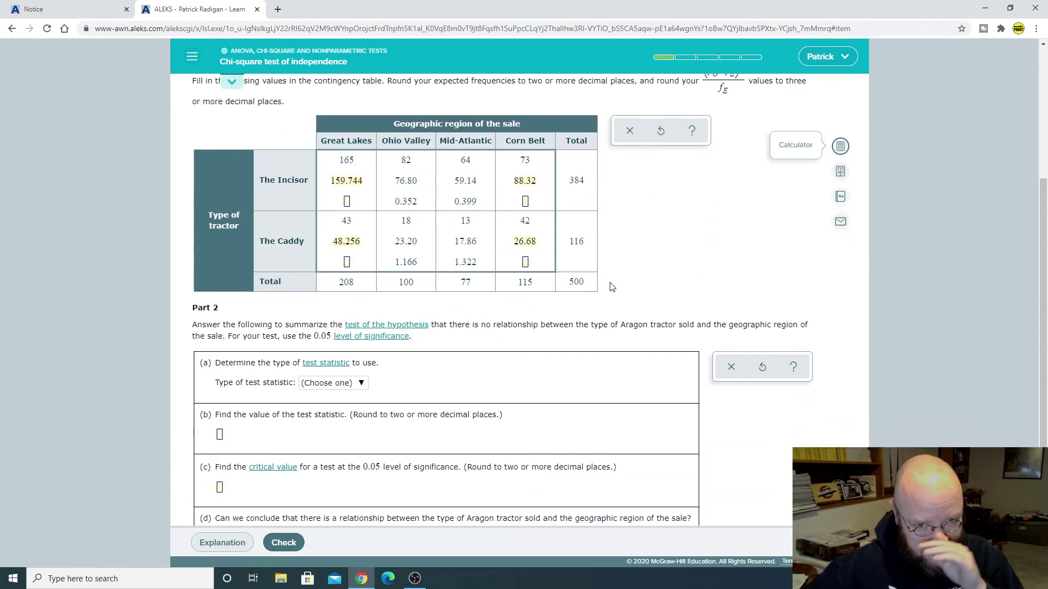
{"action": "scroll", "coordinate": [612, 287], "scroll_direction": "up", "scroll_amount": 3}
{"action": "left_click", "coordinate": [840, 145]}
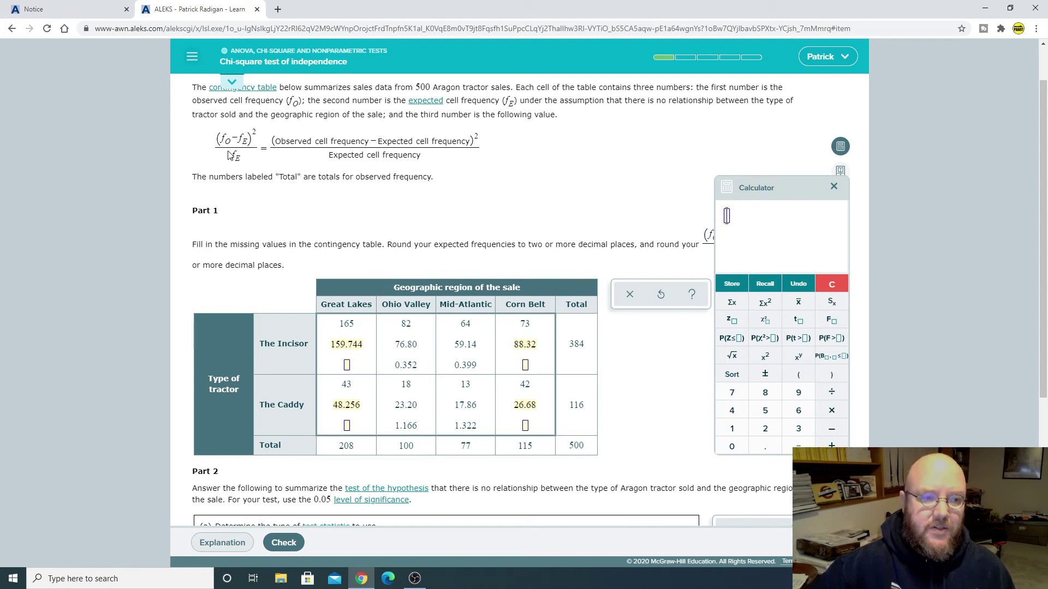
{"action": "type", "text": "(165 −"}
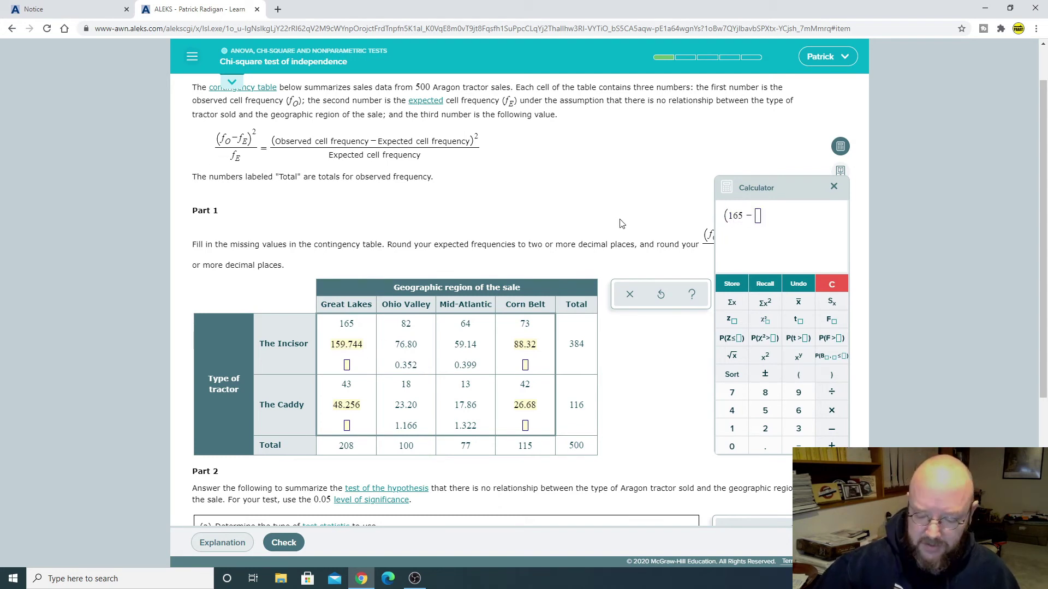
{"action": "type", "text": "-159.744)"}
{"action": "left_click", "coordinate": [765, 357]}
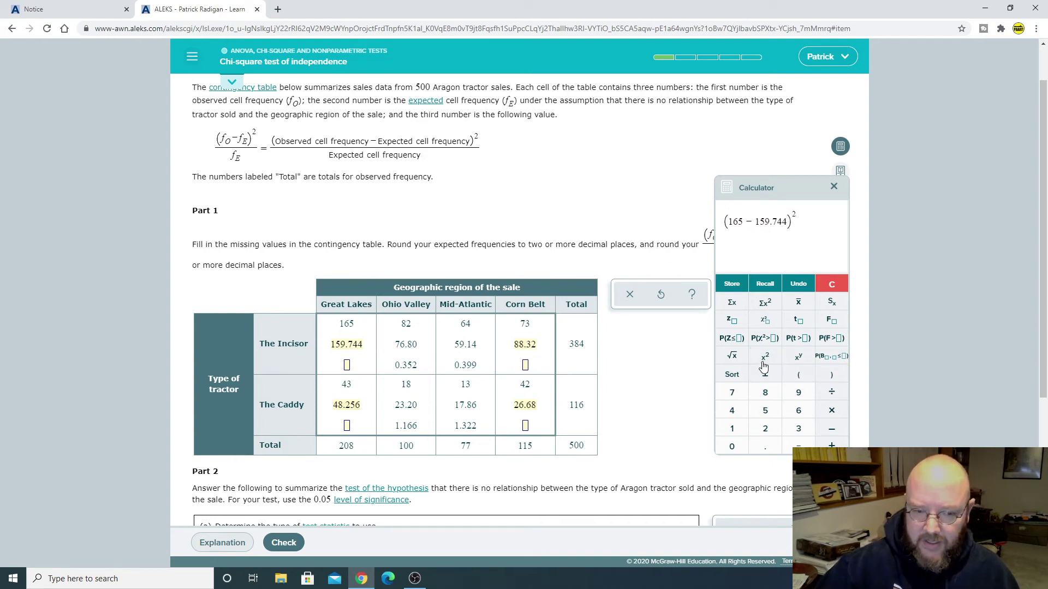
{"action": "type", "text": "/159."}
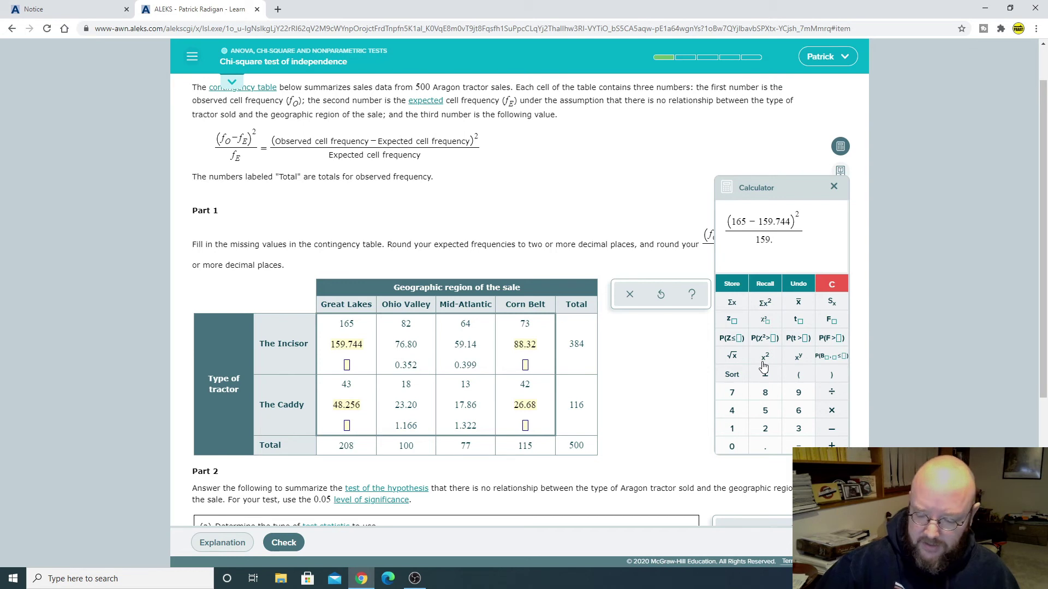
{"action": "type", "text": "744"}
{"action": "key", "text": "Return"}
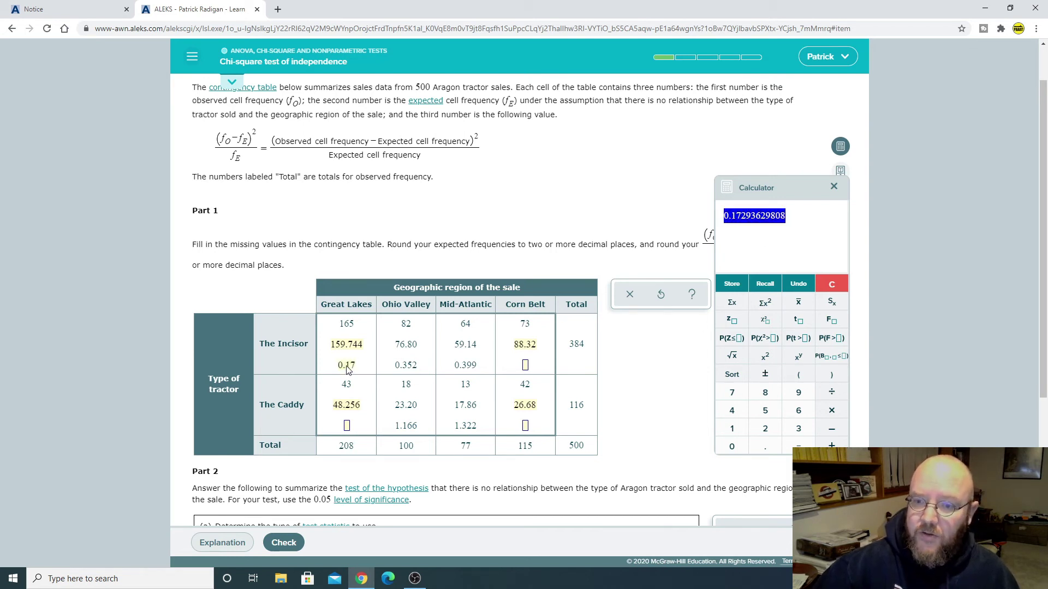
{"action": "left_click", "coordinate": [347, 369]}
{"action": "type", "text": "0.173"}
Step: Compute (73−88.32)²/88.32 and enter 2.657 for the Corn Belt Incisor cell
{"action": "left_click", "coordinate": [832, 284]}
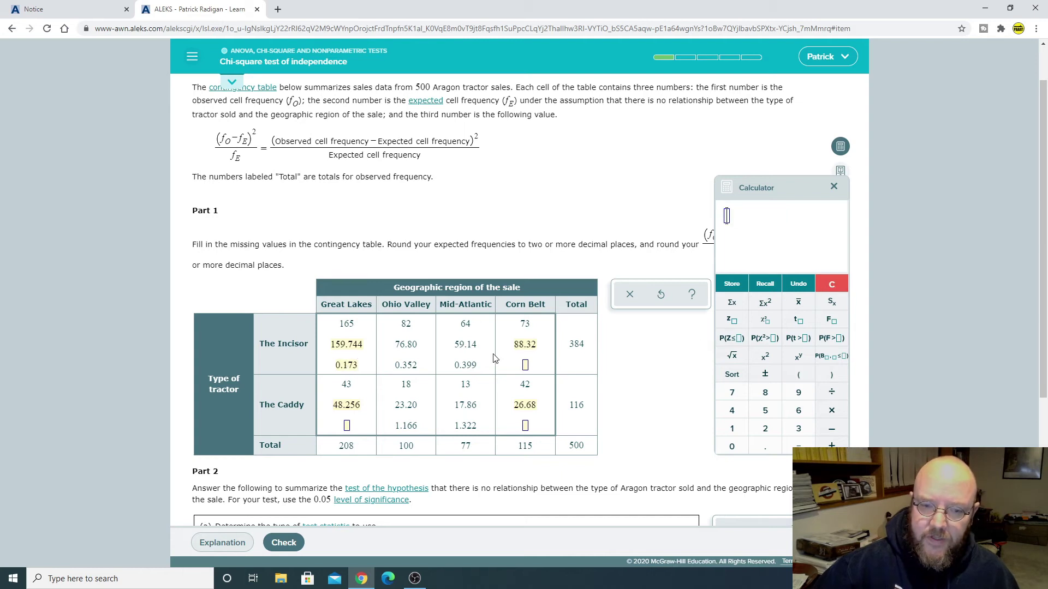
{"action": "type", "text": "("}
{"action": "type", "text": "73-88.32)"}
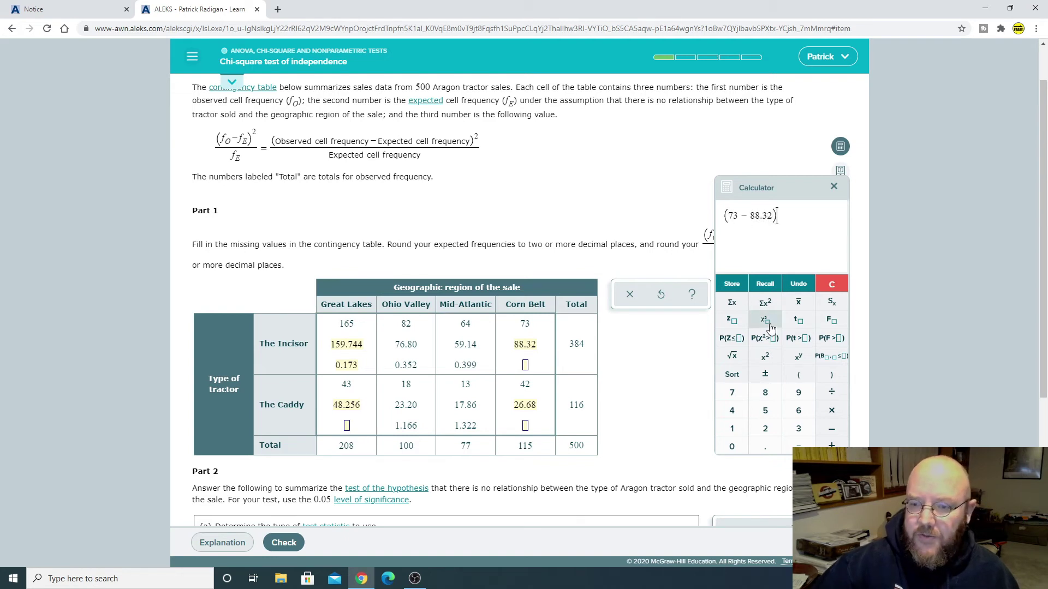
{"action": "left_click", "coordinate": [771, 354]}
{"action": "type", "text": "/"}
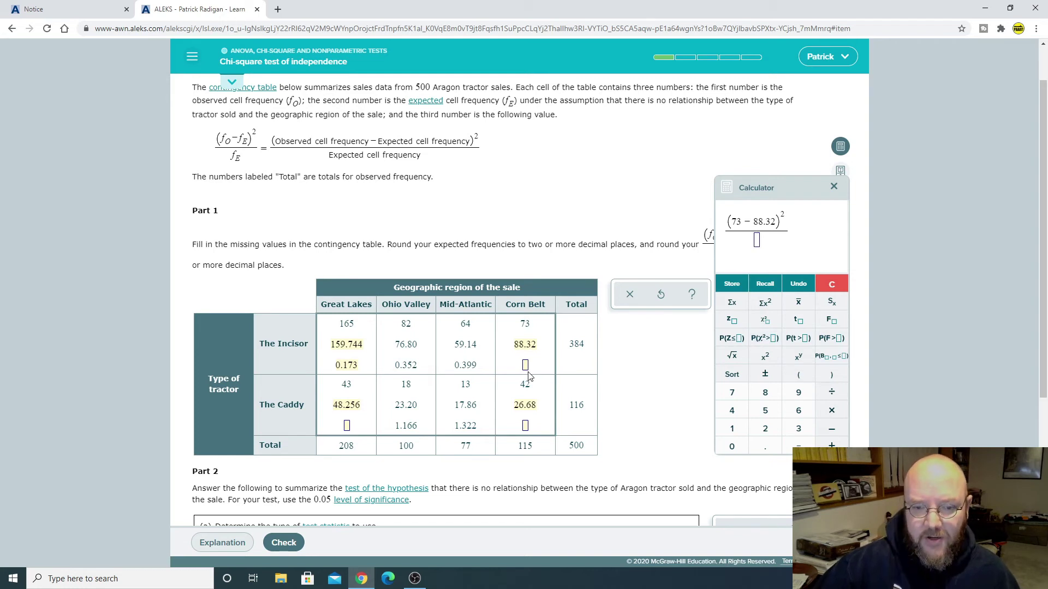
{"action": "type", "text": "88.3"}
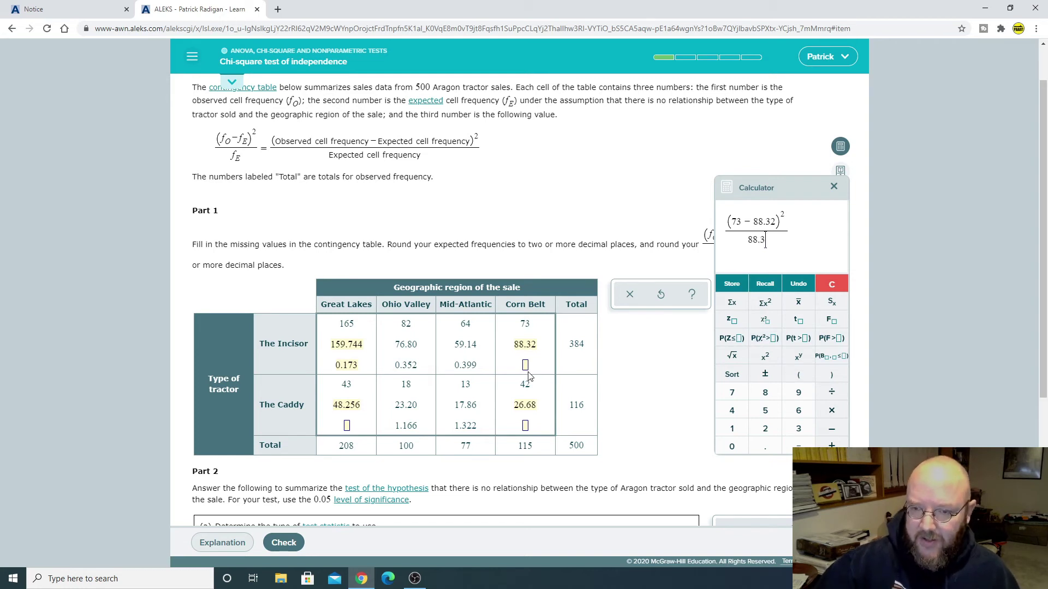
{"action": "type", "text": "2"}
{"action": "key", "text": "Return"}
{"action": "left_click", "coordinate": [525, 367]}
{"action": "type", "text": "2.657"}
Step: Compute (43−48.256)²/48.256 and enter 0.572 for the Great Lakes Caddy cell
{"action": "left_click", "coordinate": [831, 284]}
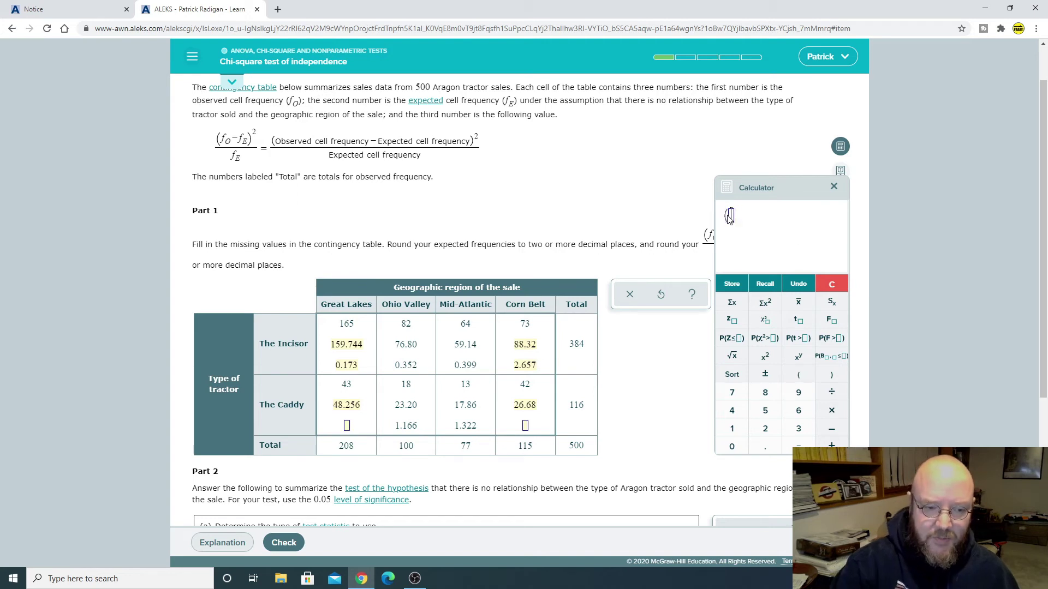
{"action": "type", "text": "(43-48"}
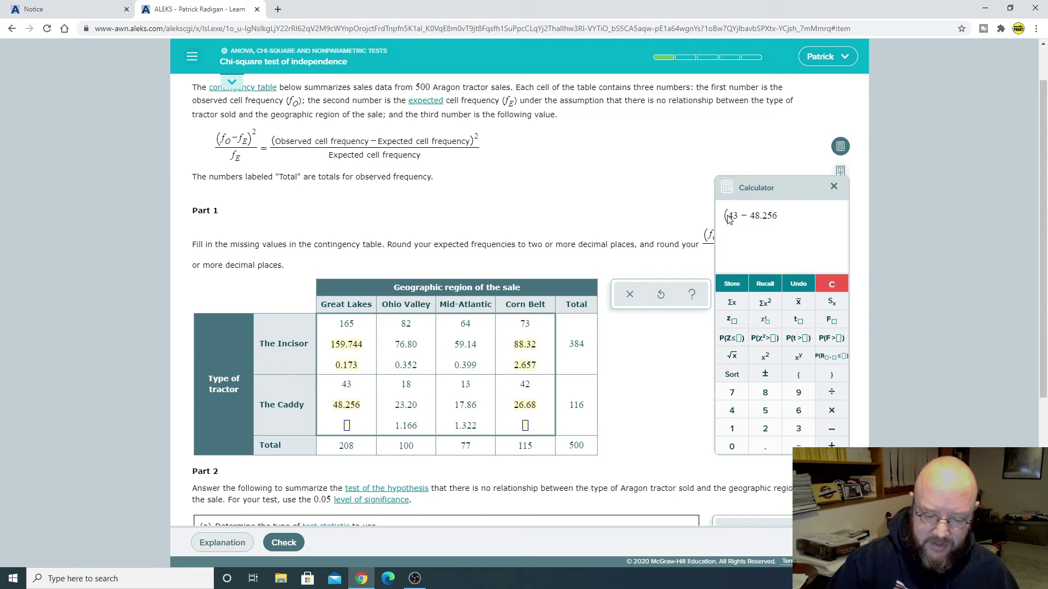
{"action": "left_click", "coordinate": [766, 356]}
{"action": "key", "text": "slash"}
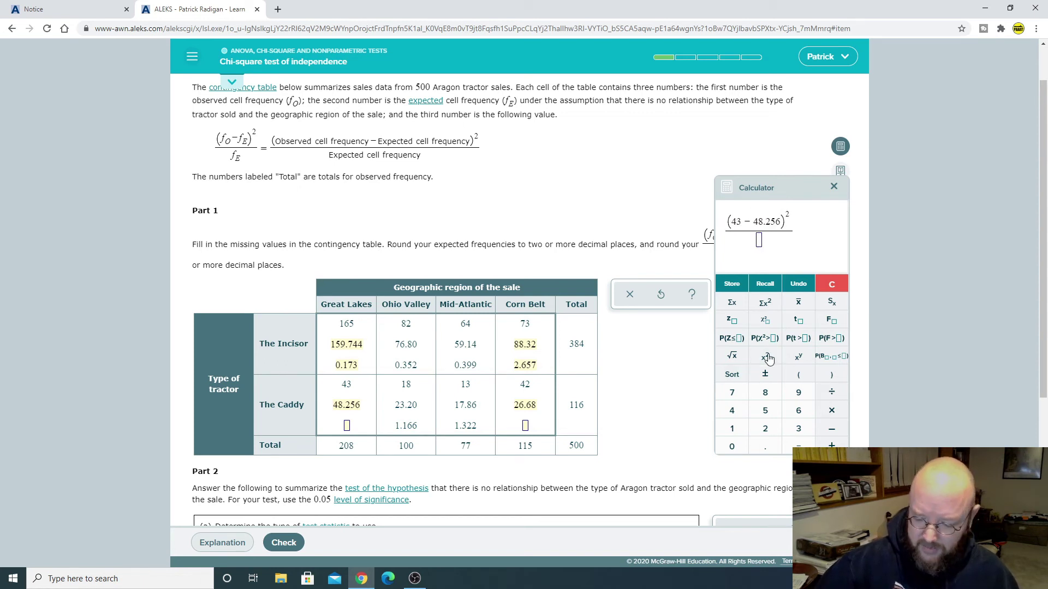
{"action": "type", "text": "48.256"}
{"action": "key", "text": "Return"}
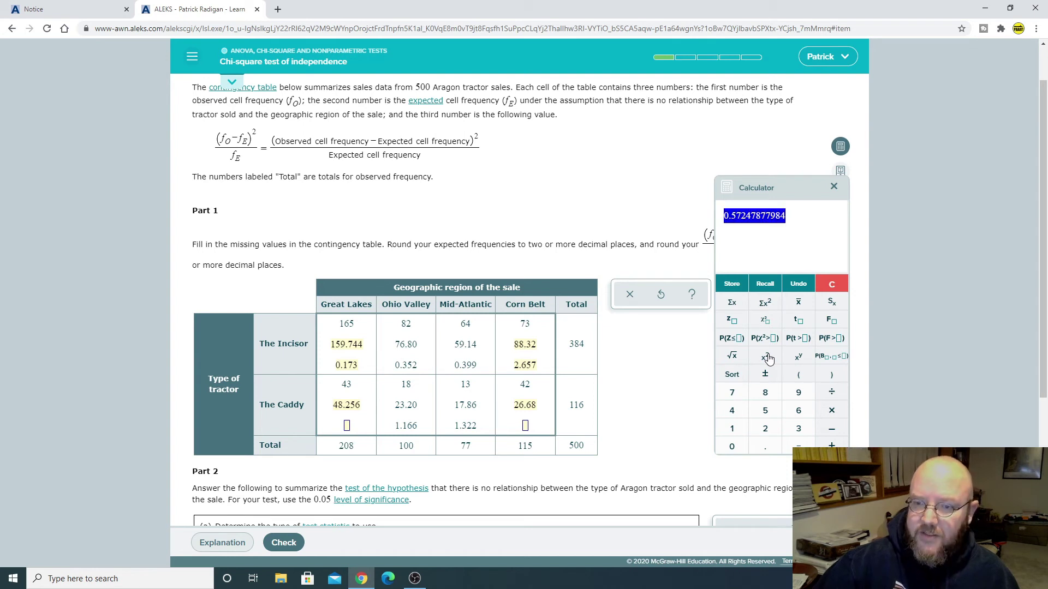
{"action": "left_click", "coordinate": [349, 427]}
{"action": "type", "text": "0.572"}
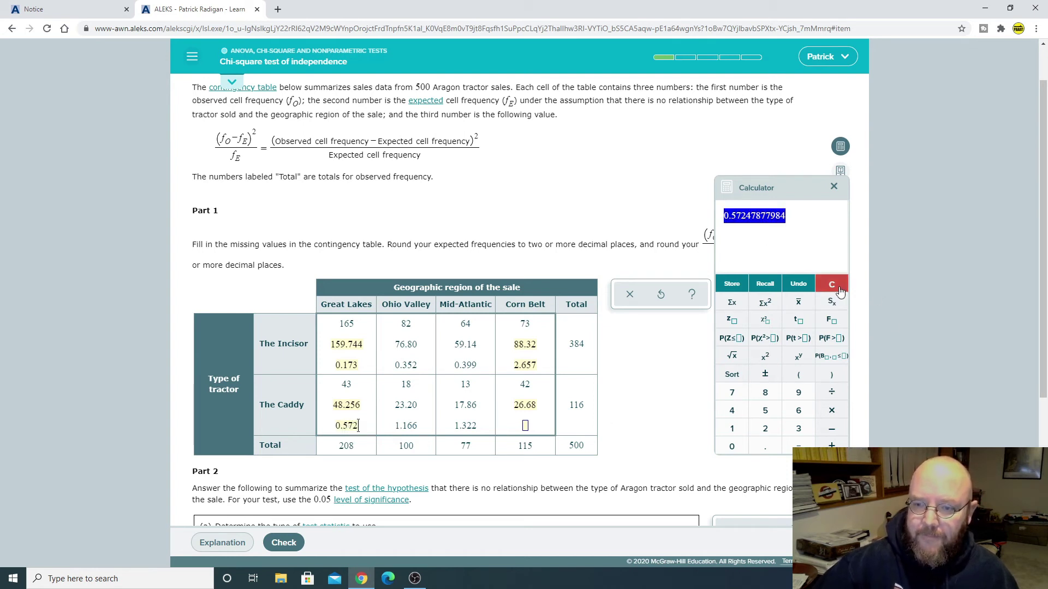
Step: Compute (42−26.68)²/26.68 and enter 8.797 for the Corn Belt Caddy cell
{"action": "left_click", "coordinate": [831, 283]}
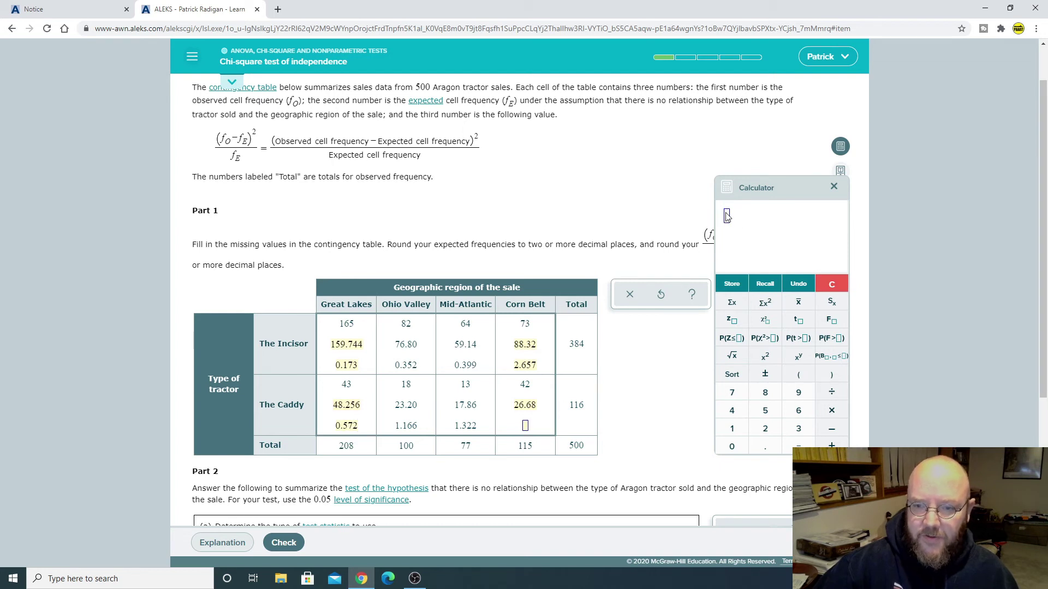
{"action": "type", "text": "(42-"}
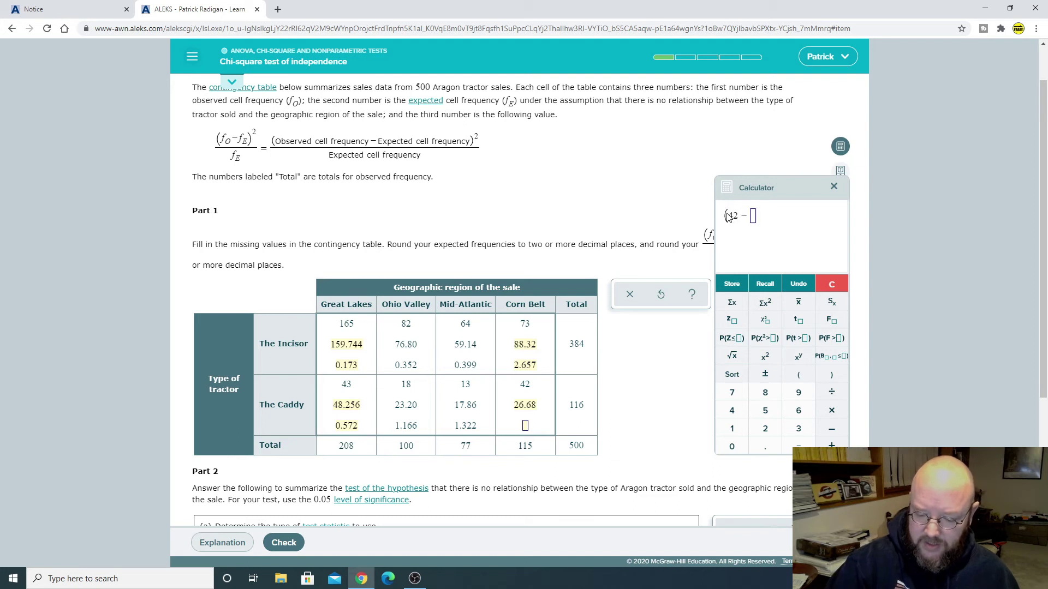
{"action": "type", "text": "26.68)"}
{"action": "left_click", "coordinate": [764, 356]}
{"action": "type", "text": "/26.68"}
{"action": "key", "text": "Return"}
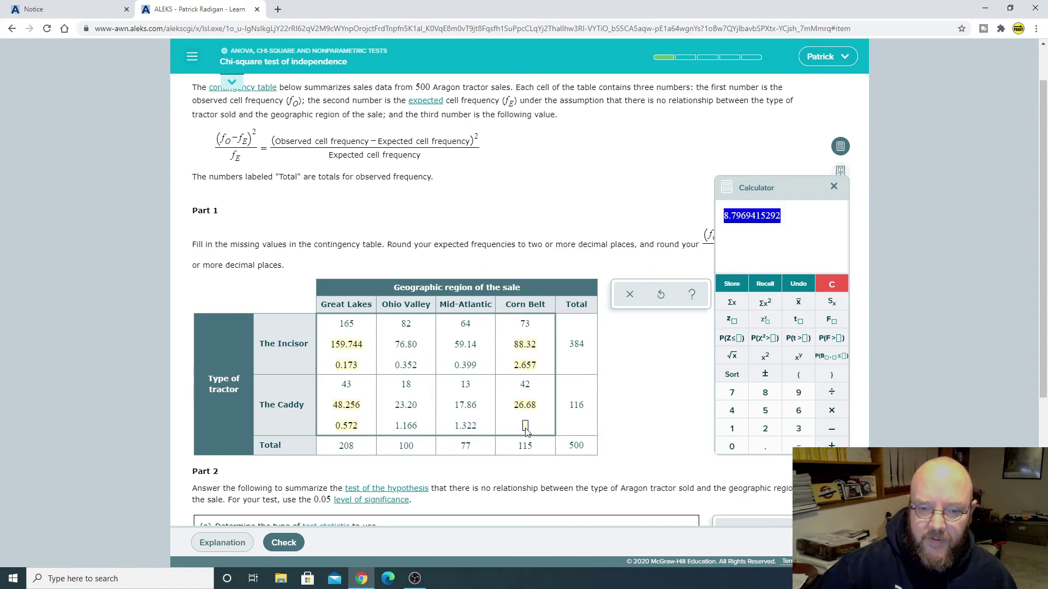
{"action": "type", "text": "8.79"}
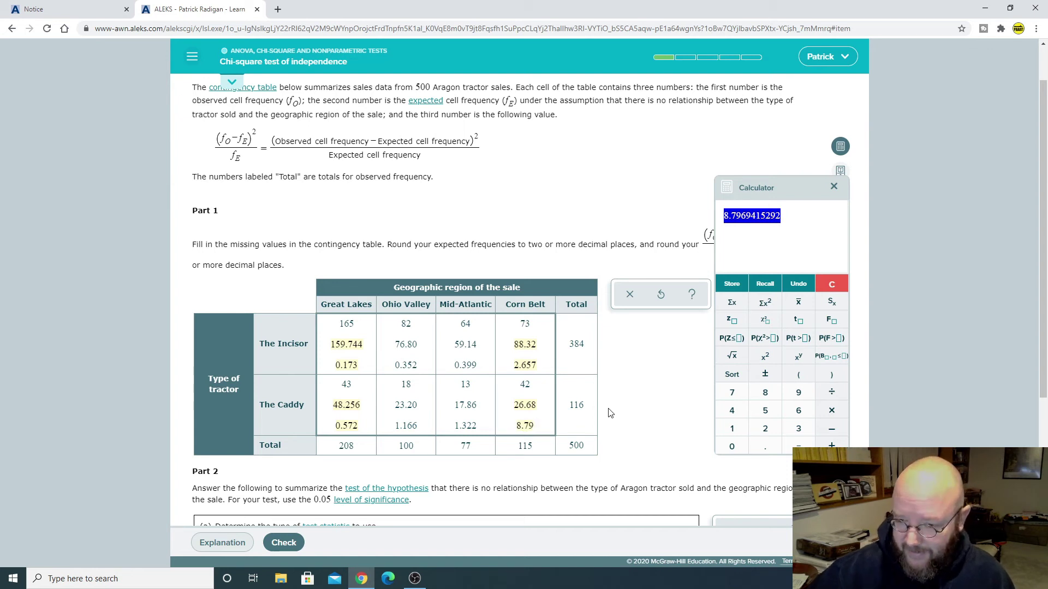
{"action": "type", "text": "7"}
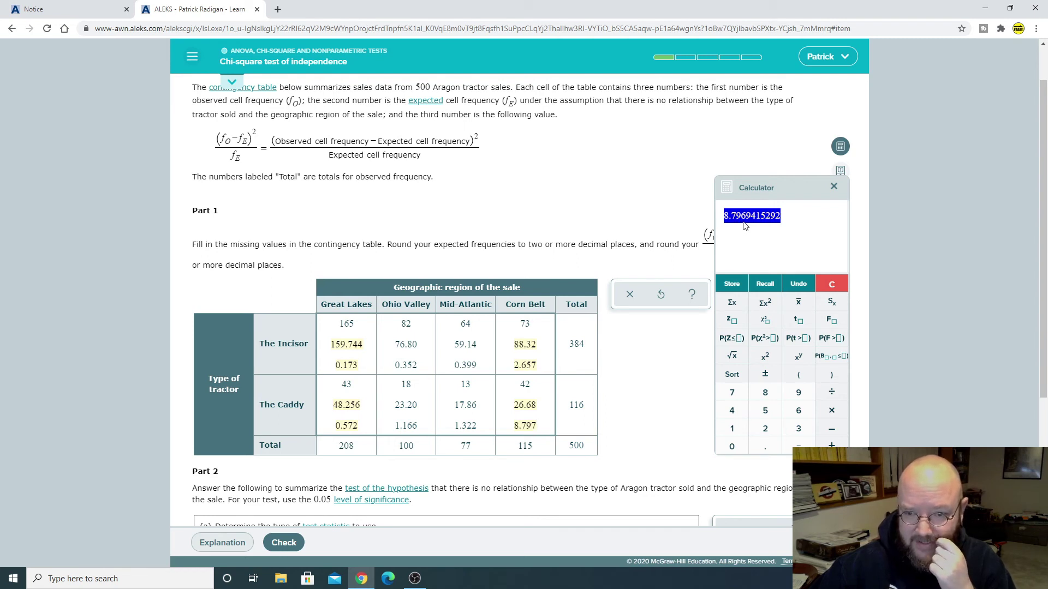
{"action": "left_click", "coordinate": [832, 284]}
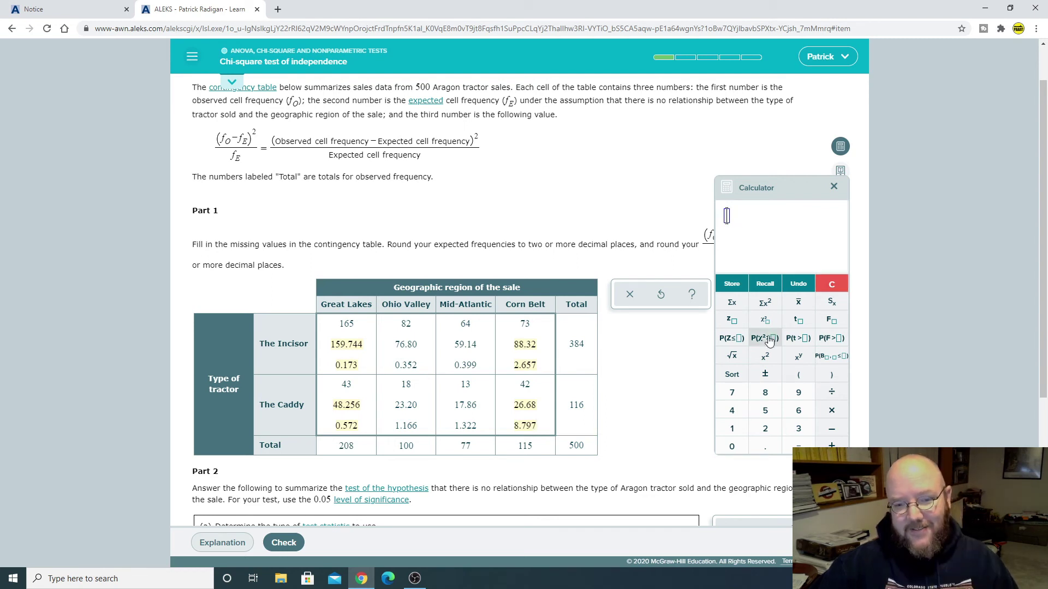
Step: Choose Chi-square as the type of test statistic in part (a)
{"action": "left_click", "coordinate": [835, 187]}
{"action": "scroll", "coordinate": [718, 289], "scroll_direction": "down", "scroll_amount": 3}
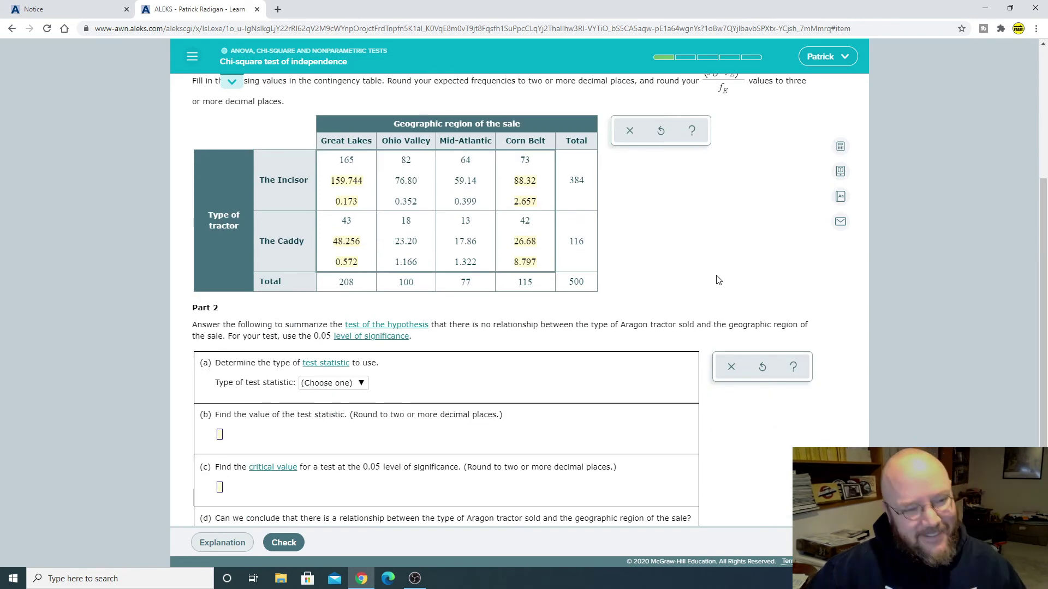
{"action": "scroll", "coordinate": [718, 280], "scroll_direction": "down", "scroll_amount": 1}
{"action": "left_click", "coordinate": [333, 328]}
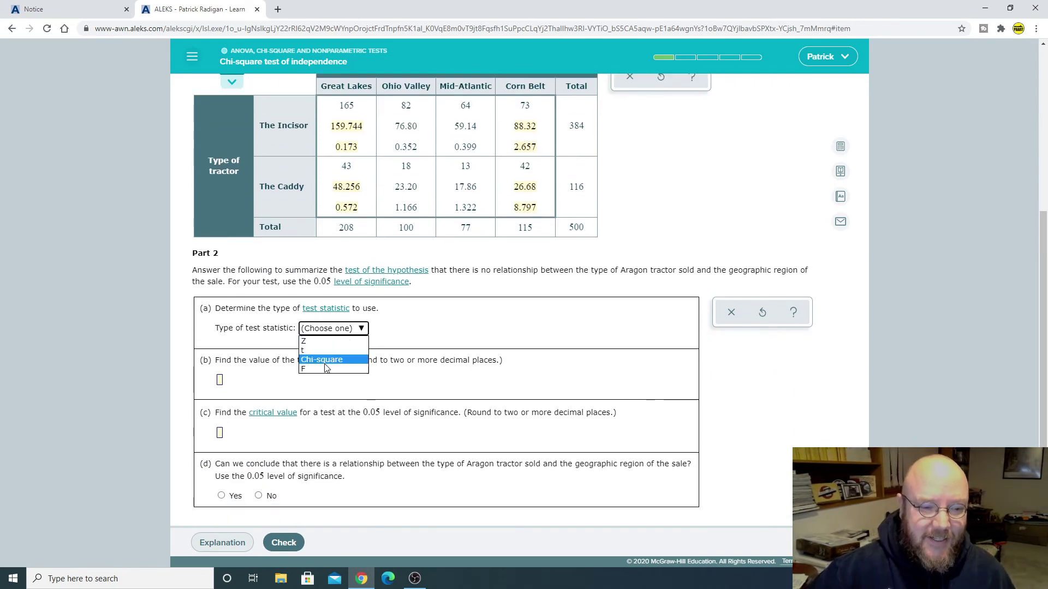
{"action": "left_click", "coordinate": [324, 360]}
{"action": "scroll", "coordinate": [709, 270], "scroll_direction": "up", "scroll_amount": 2}
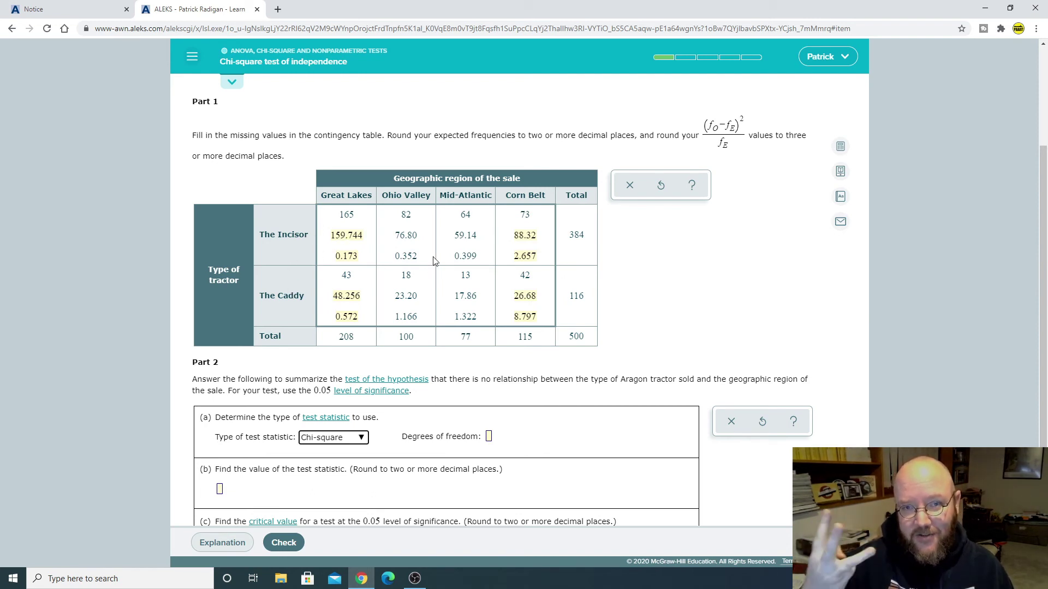
Step: Enter 3 as the degrees of freedom in part (a)
{"action": "left_click", "coordinate": [488, 436]}
{"action": "type", "text": "3"}
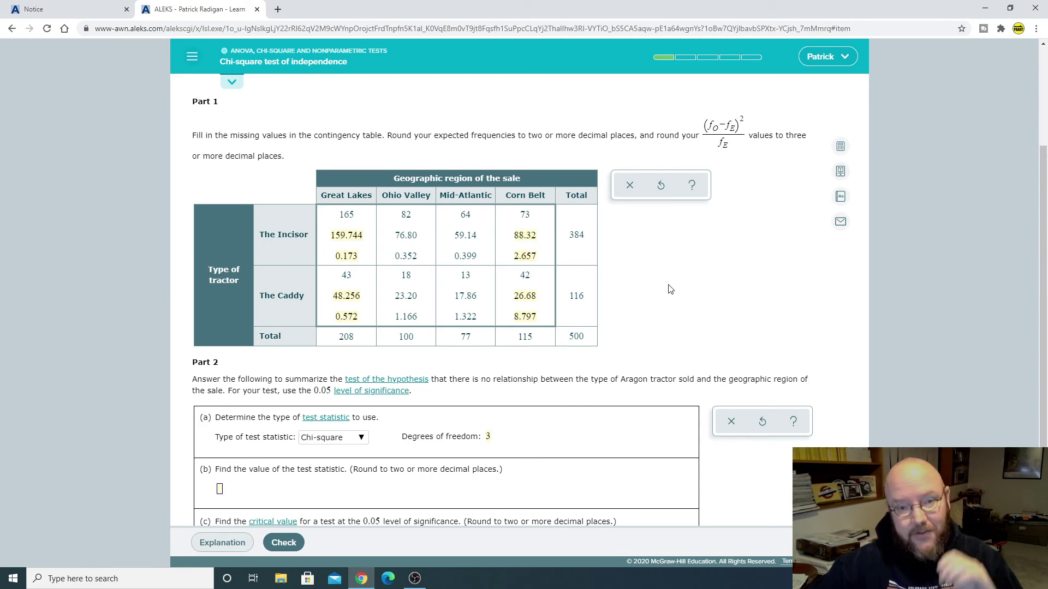
{"action": "scroll", "coordinate": [680, 306], "scroll_direction": "down", "scroll_amount": 3}
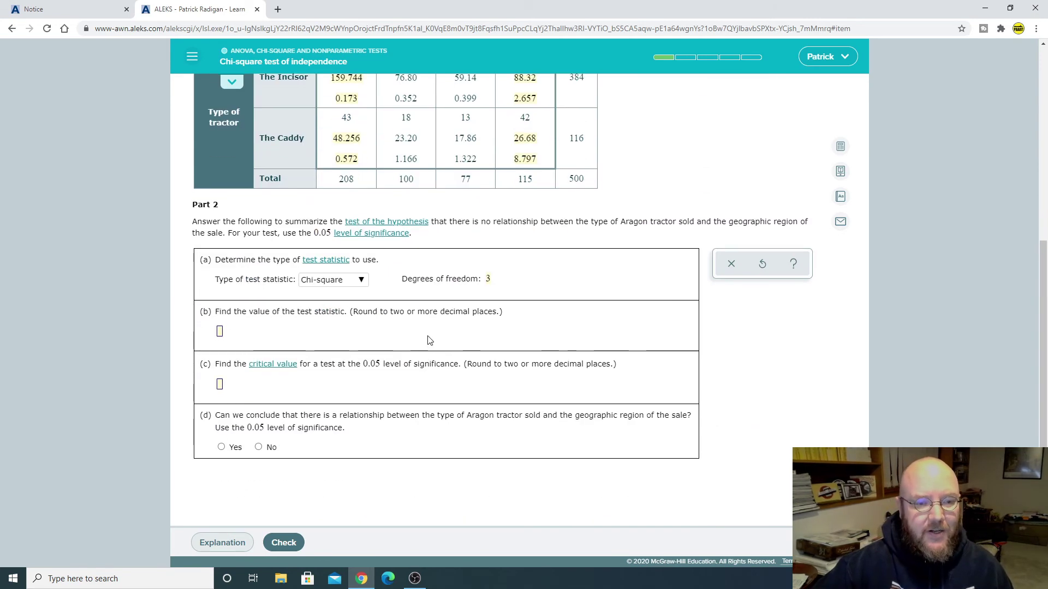
{"action": "scroll", "coordinate": [446, 340], "scroll_direction": "up", "scroll_amount": 2}
Step: Sum the eight cell contributions and enter 15.438 as the part (b) test statistic
{"action": "left_click", "coordinate": [840, 146]}
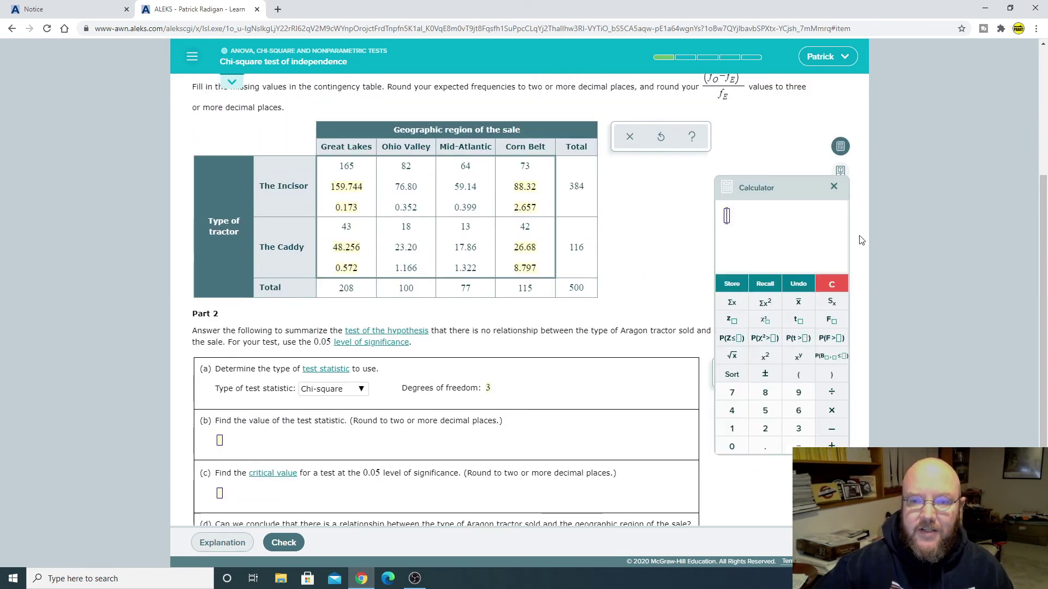
{"action": "left_click", "coordinate": [724, 303]}
{"action": "type", "text": "0."}
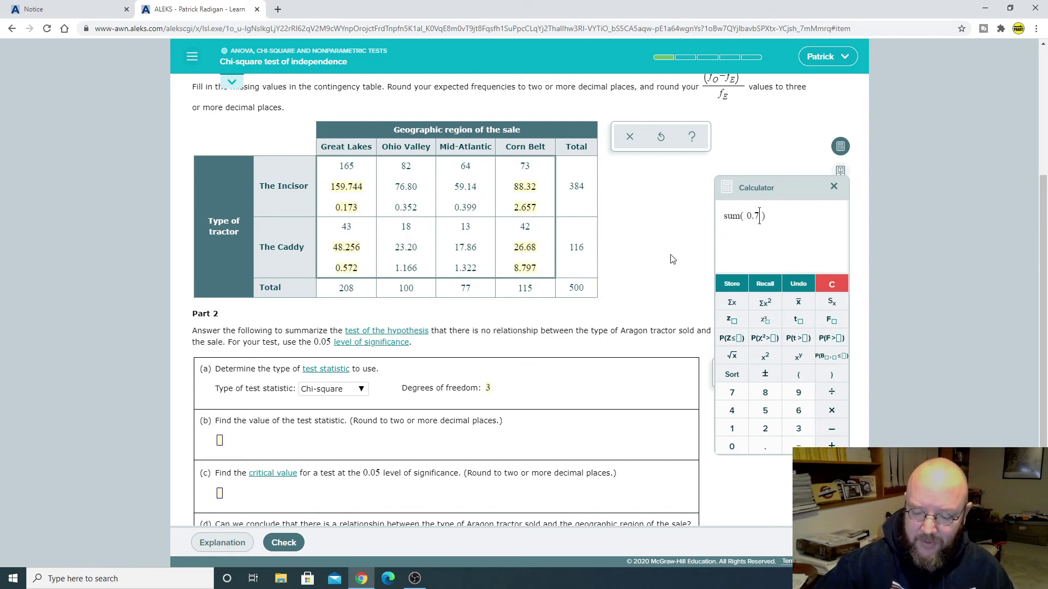
{"action": "type", "text": "173, 0.352,"}
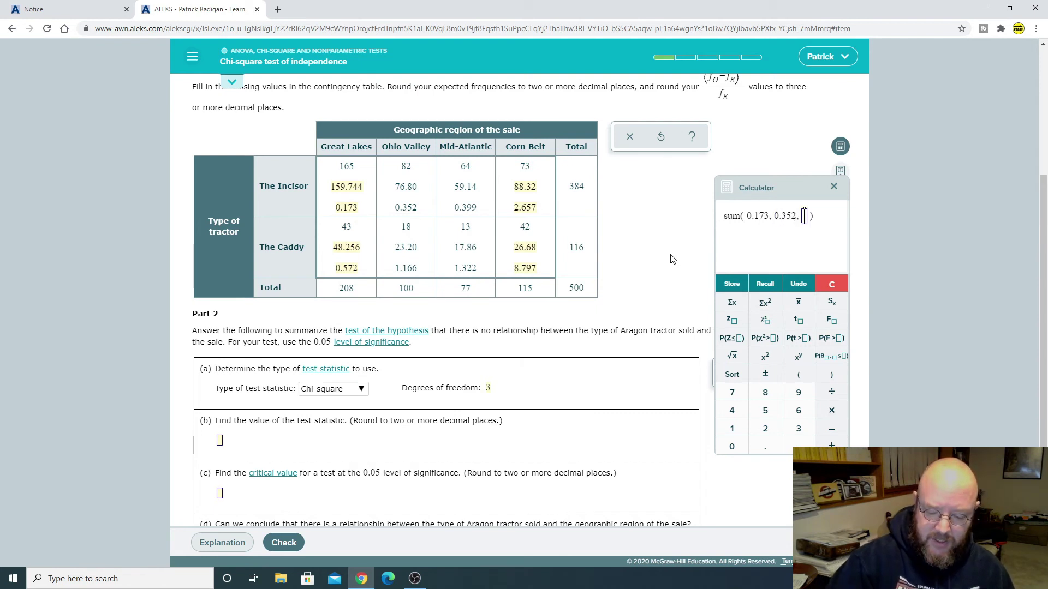
{"action": "type", "text": " 0.399"}
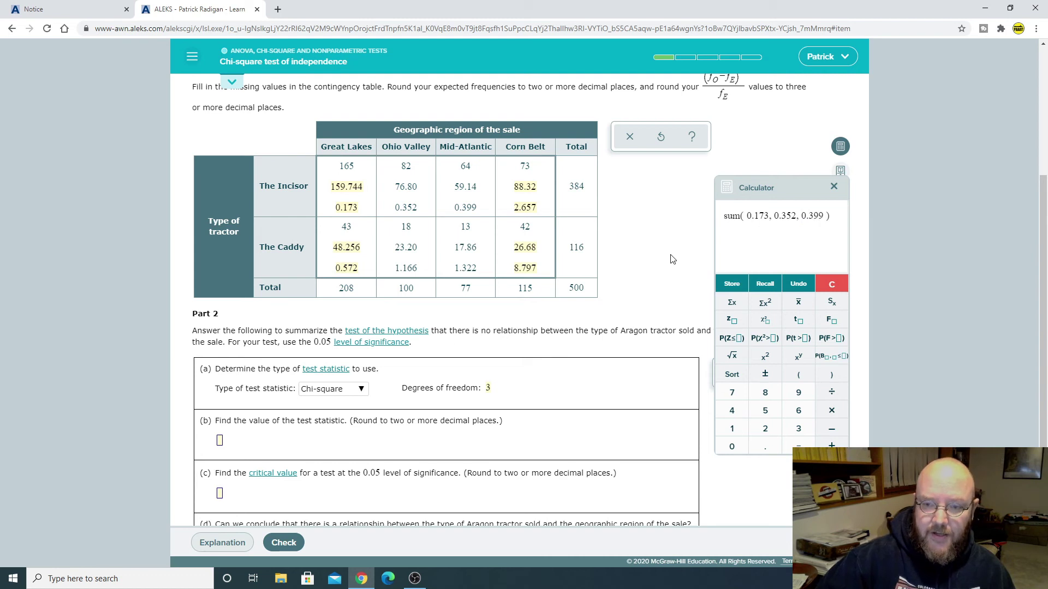
{"action": "type", "text": ","}
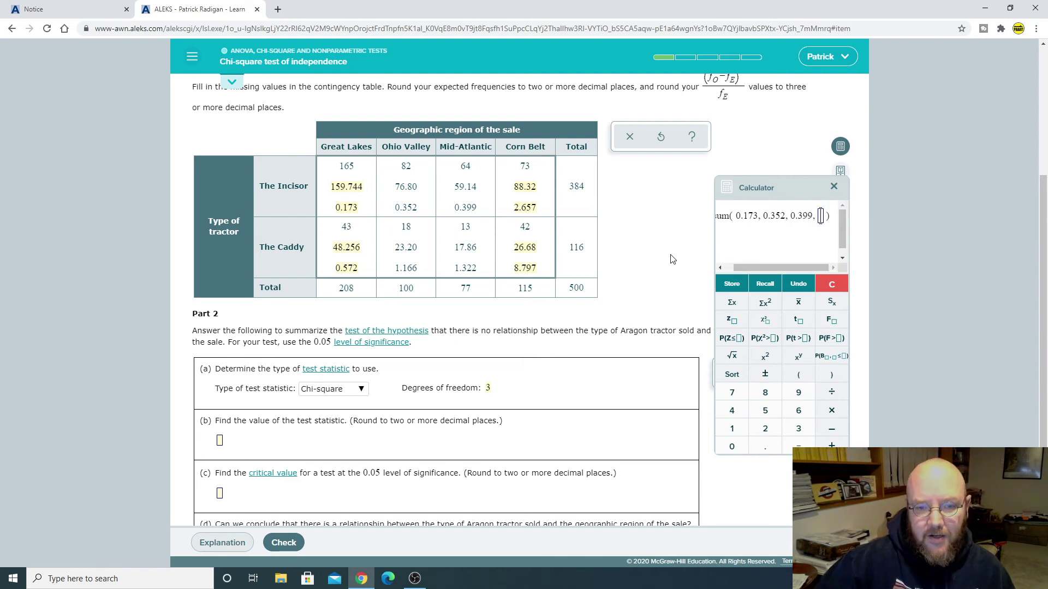
{"action": "type", "text": "2.65"}
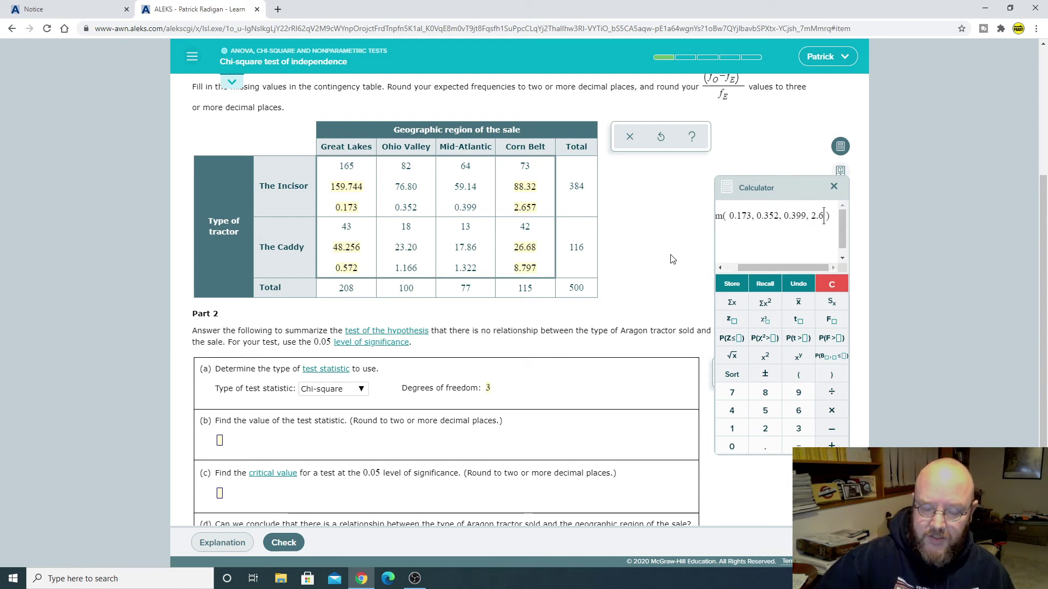
{"action": "type", "text": "7,"}
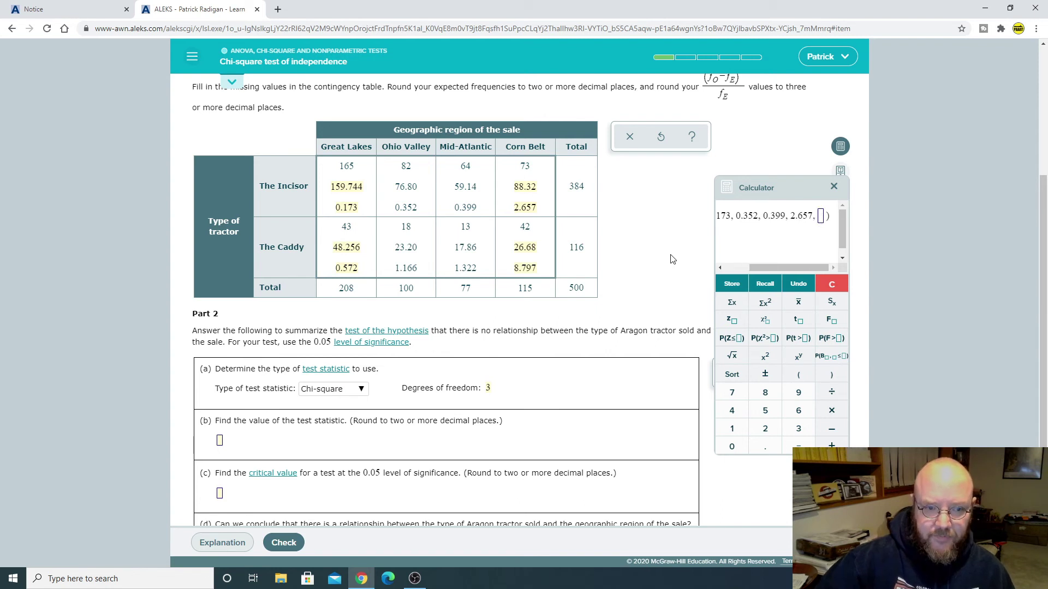
{"action": "type", "text": "0.572"}
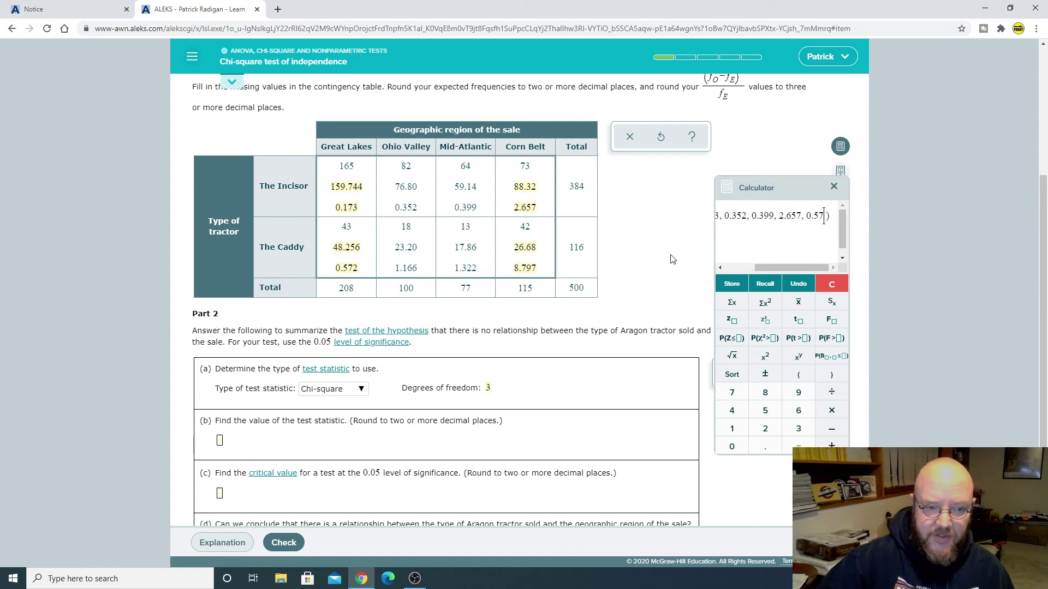
{"action": "type", "text": ",1.16"}
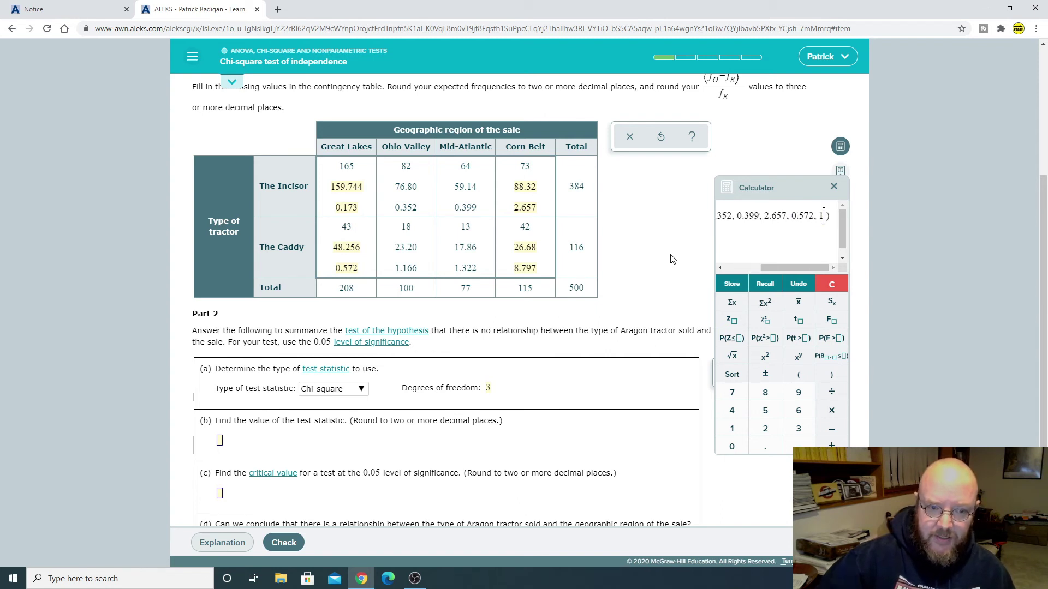
{"action": "type", "text": "6,1"}
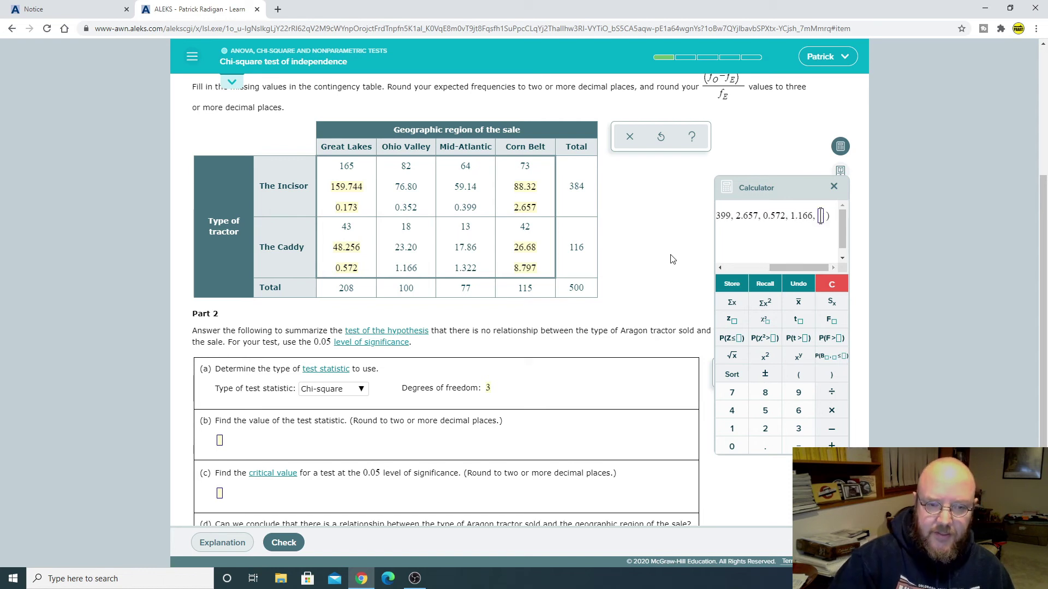
{"action": "type", "text": ".322,"}
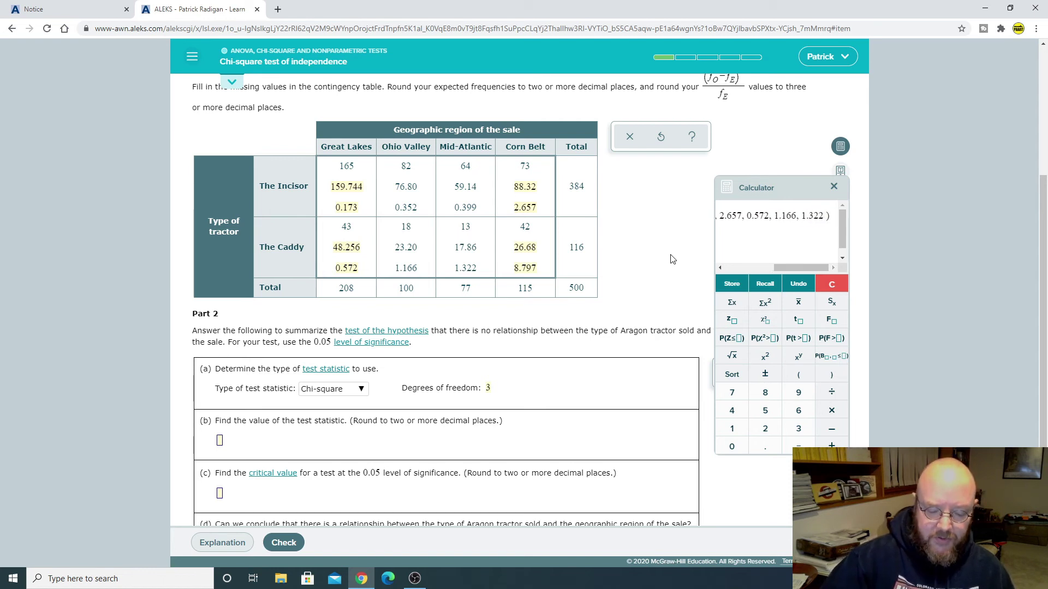
{"action": "type", "text": "8.797"}
{"action": "key", "text": "Return"}
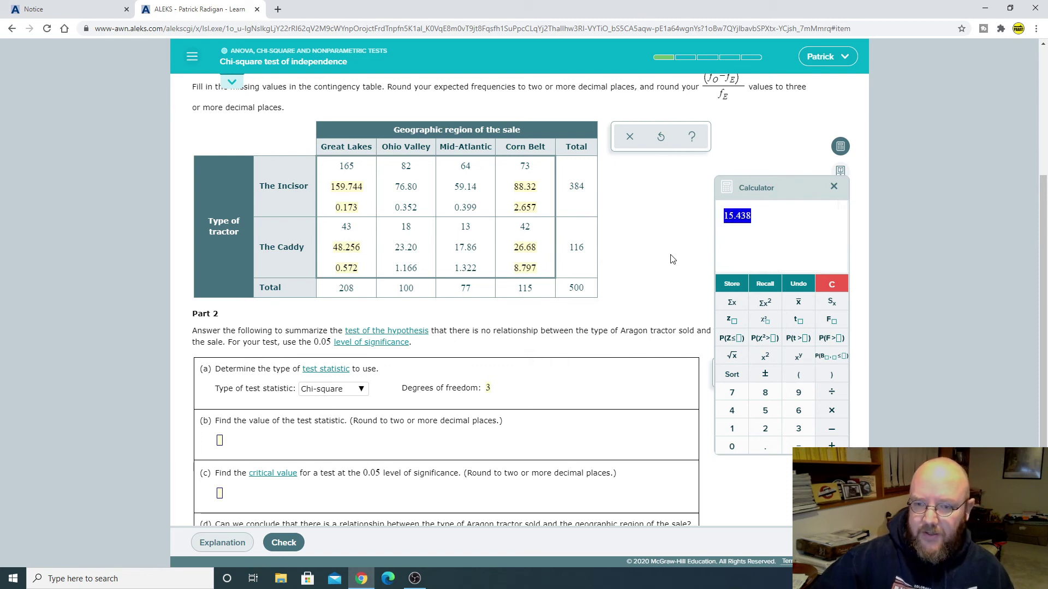
{"action": "left_click", "coordinate": [219, 440]}
{"action": "type", "text": "15"}
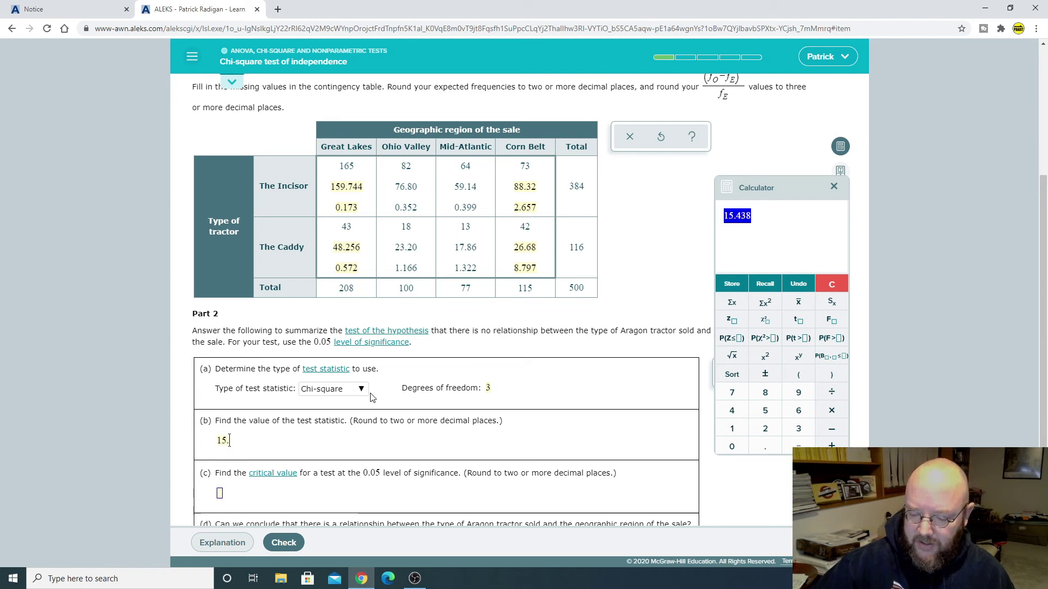
{"action": "type", "text": ".438"}
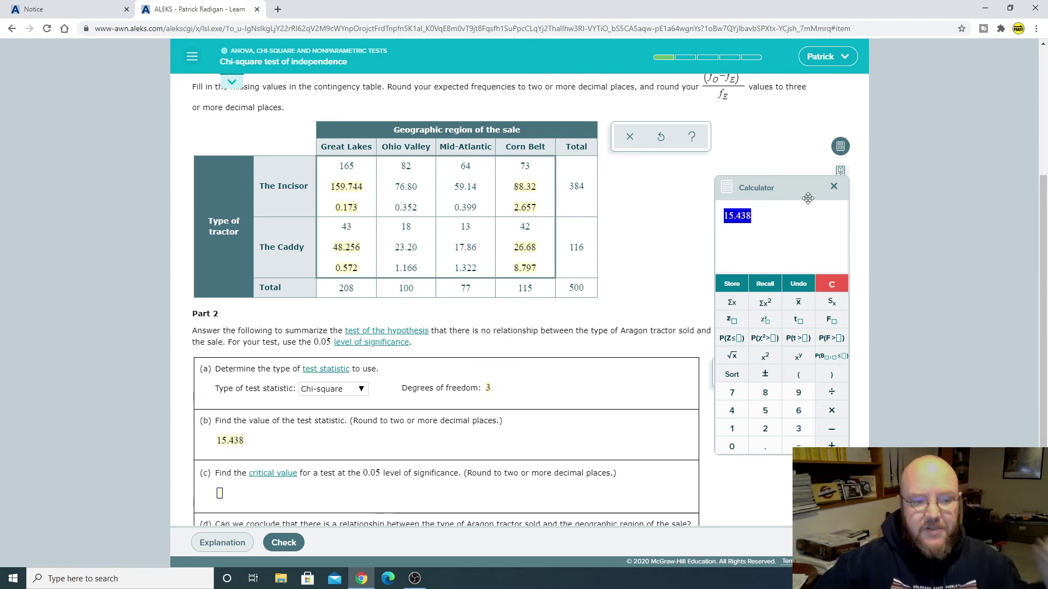
{"action": "left_click", "coordinate": [832, 283]}
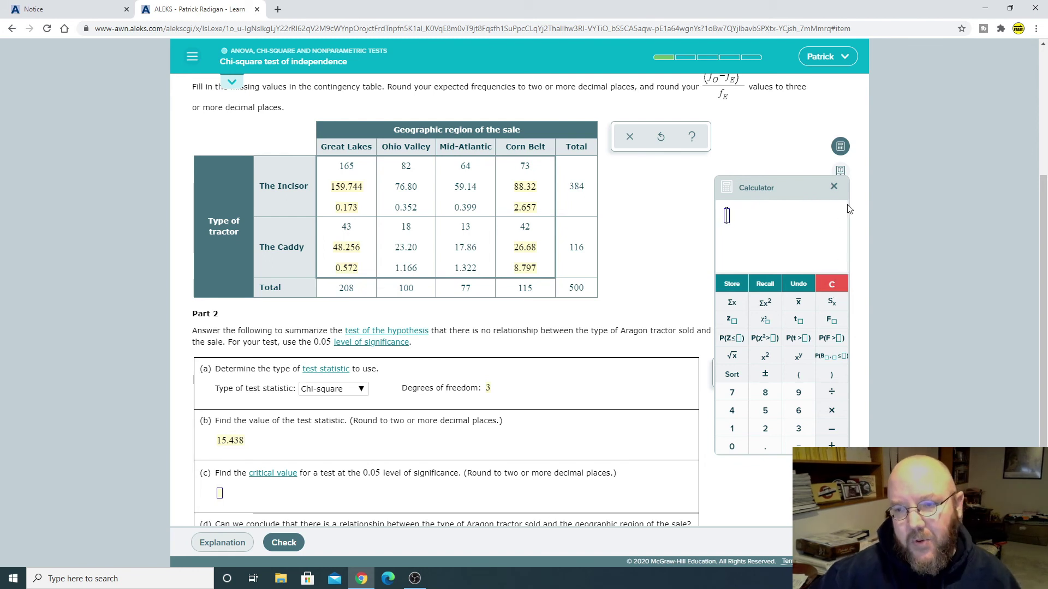
{"action": "left_click", "coordinate": [834, 186]}
Step: Compute the χ² critical value for 0.05 and 3 df and enter 7.815 in part (c)
{"action": "scroll", "coordinate": [636, 300], "scroll_direction": "down", "scroll_amount": 2}
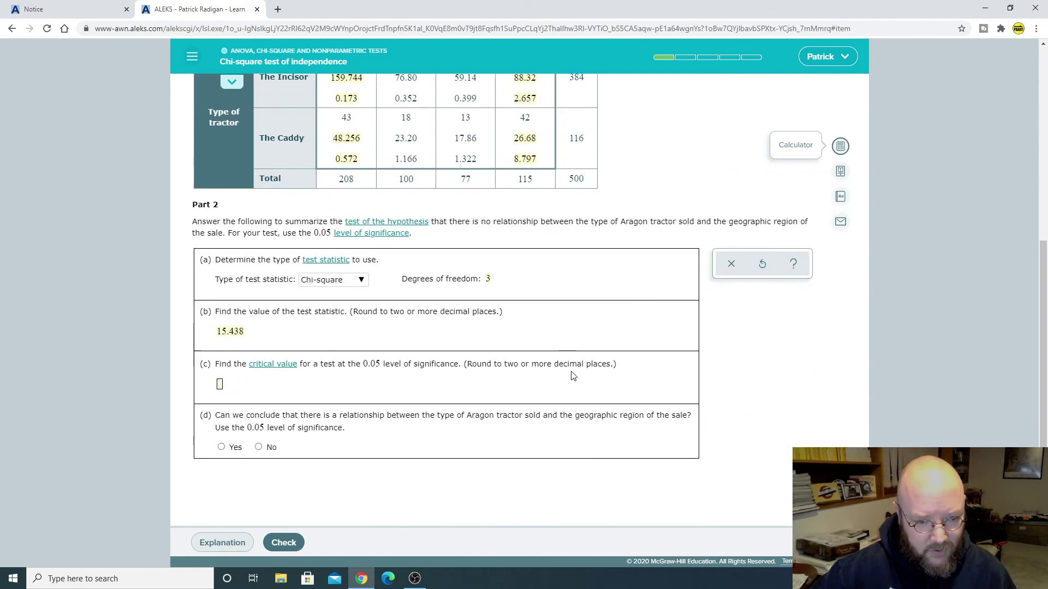
{"action": "scroll", "coordinate": [595, 375], "scroll_direction": "up", "scroll_amount": 1}
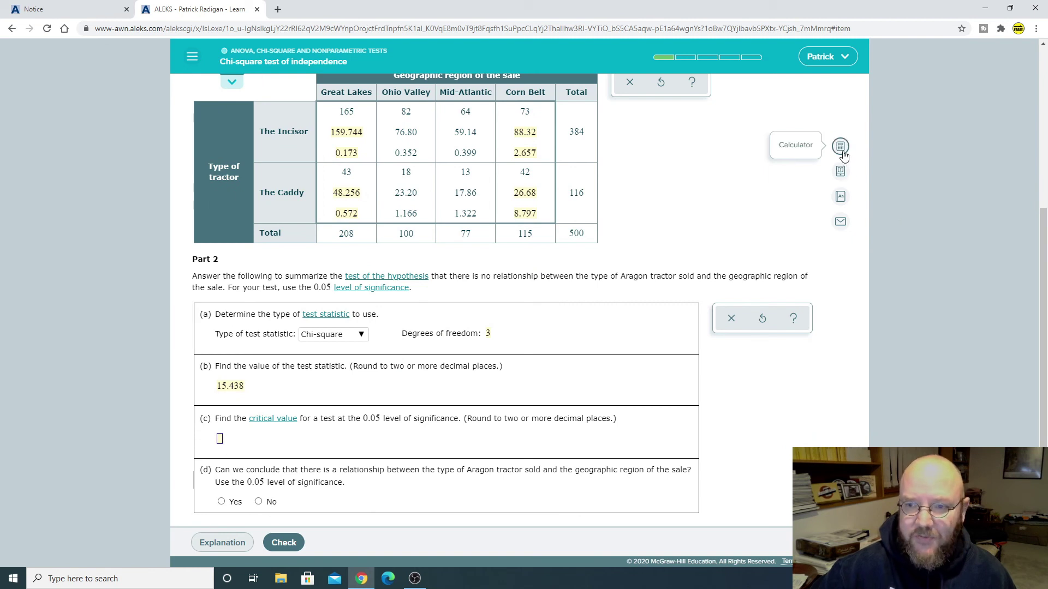
{"action": "left_click", "coordinate": [843, 156]}
{"action": "left_click_drag", "start_coordinate": [753, 184], "coordinate": [663, 180]}
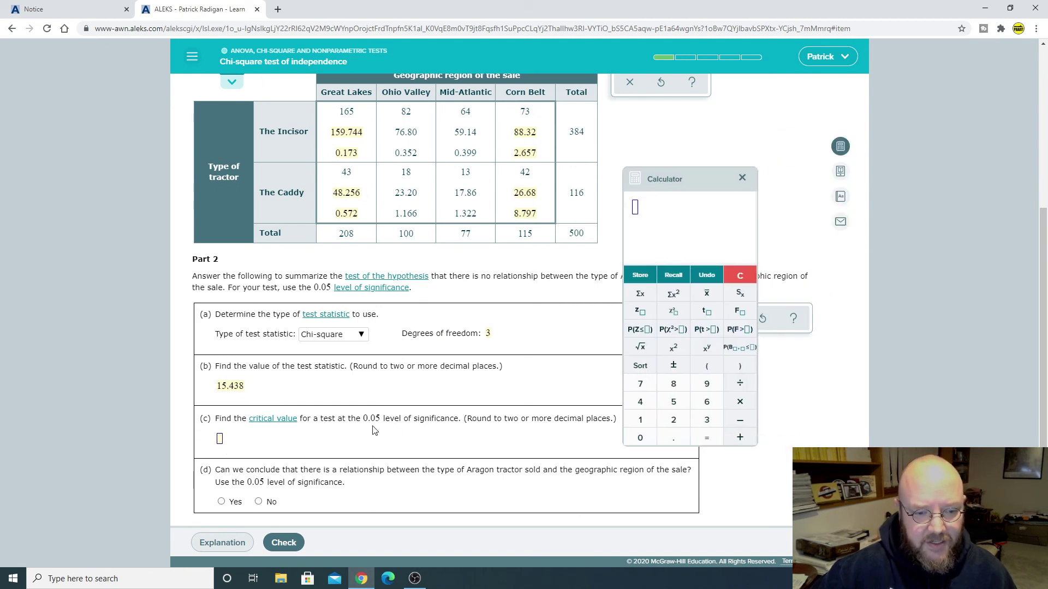
{"action": "left_click", "coordinate": [674, 316]}
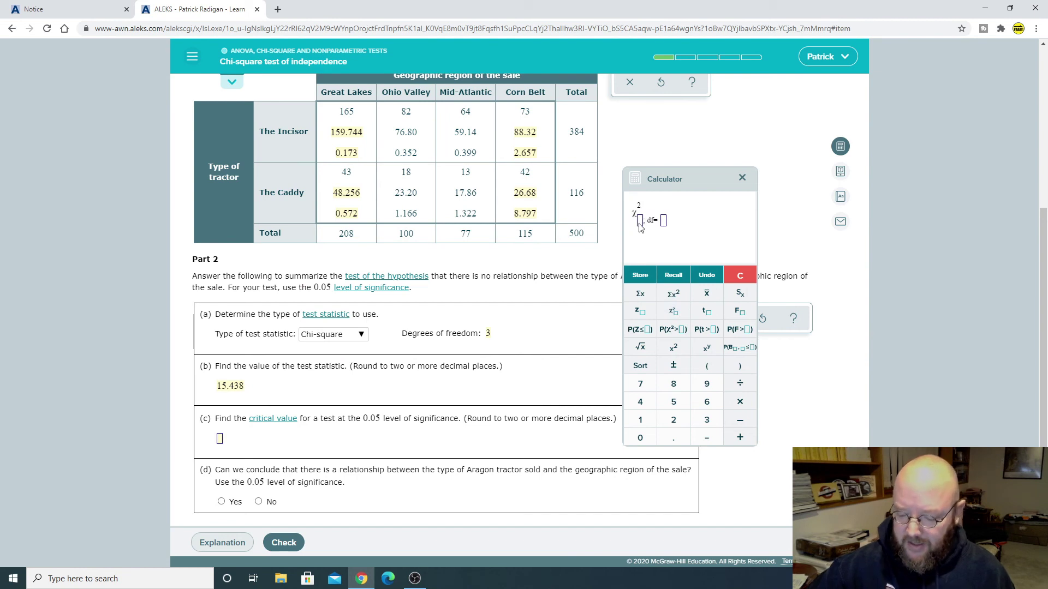
{"action": "left_click", "coordinate": [640, 220]}
{"action": "type", "text": ".05"}
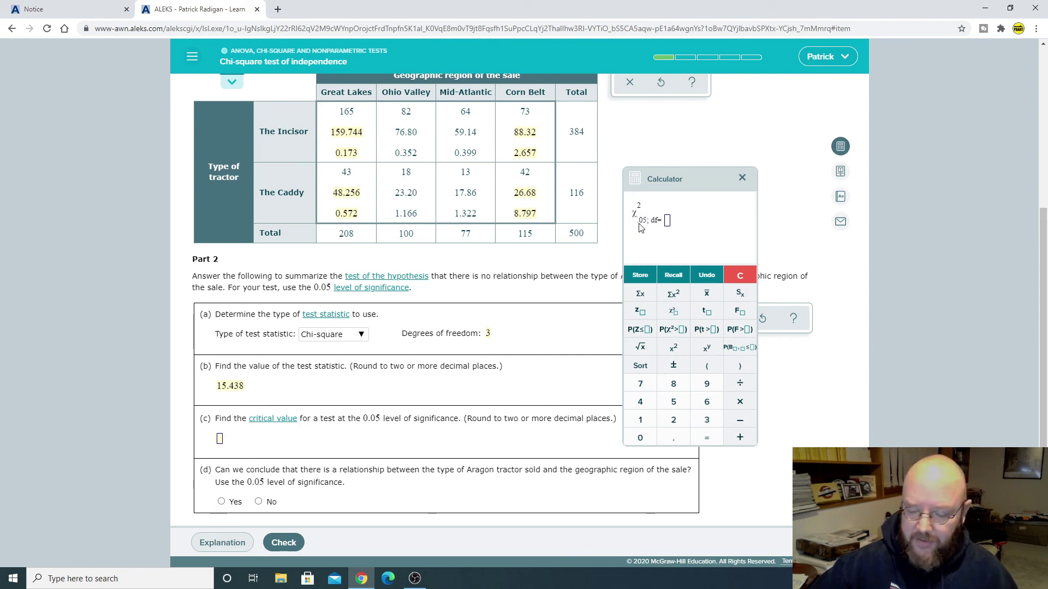
{"action": "type", "text": "3"}
{"action": "key", "text": "Return"}
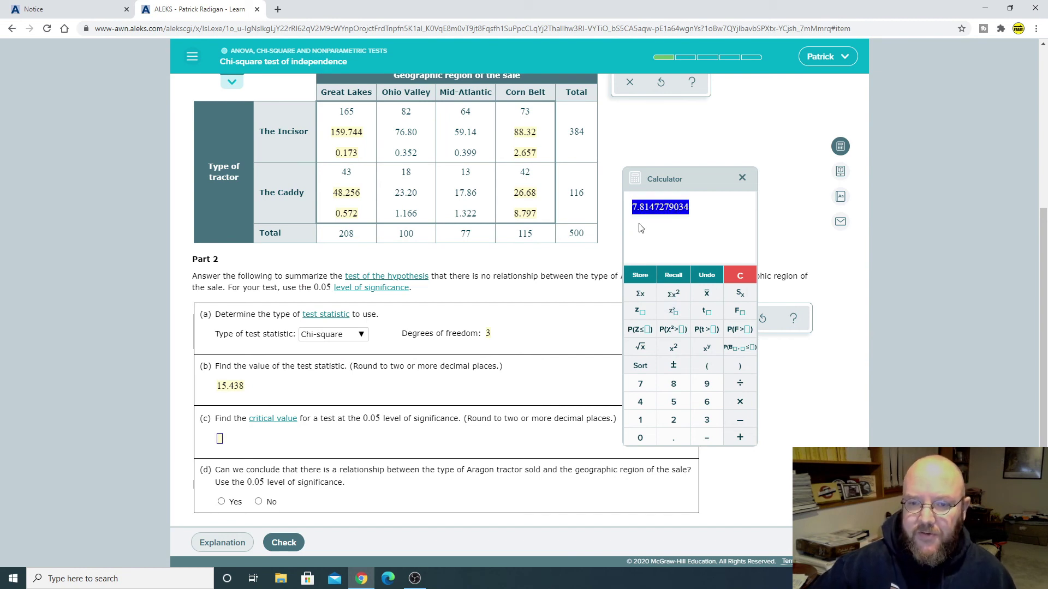
{"action": "left_click", "coordinate": [219, 440]}
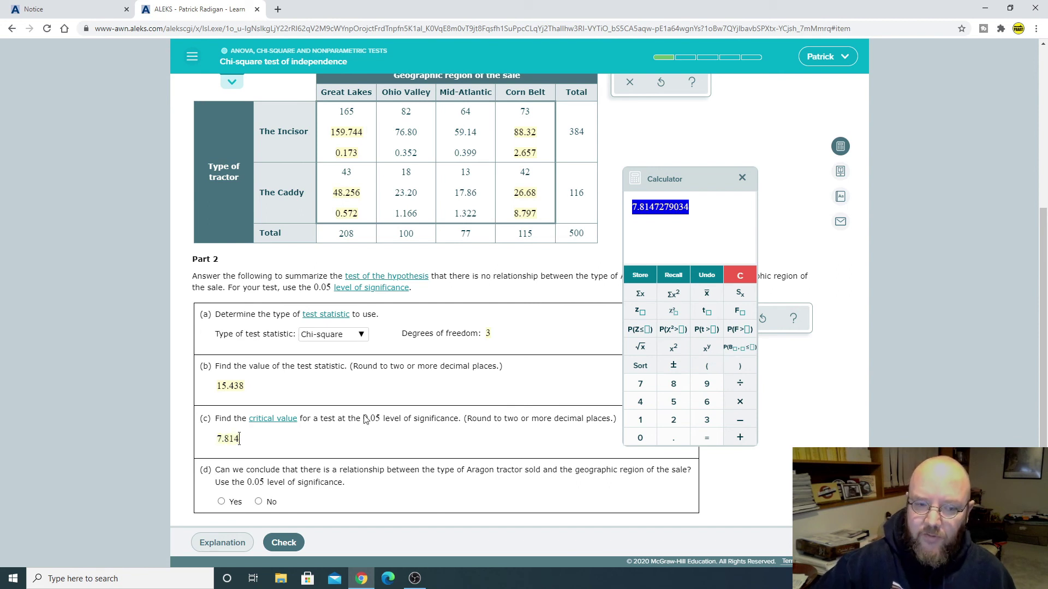
{"action": "key", "text": "BackSpace"}
{"action": "type", "text": "5"}
{"action": "left_click", "coordinate": [745, 278]}
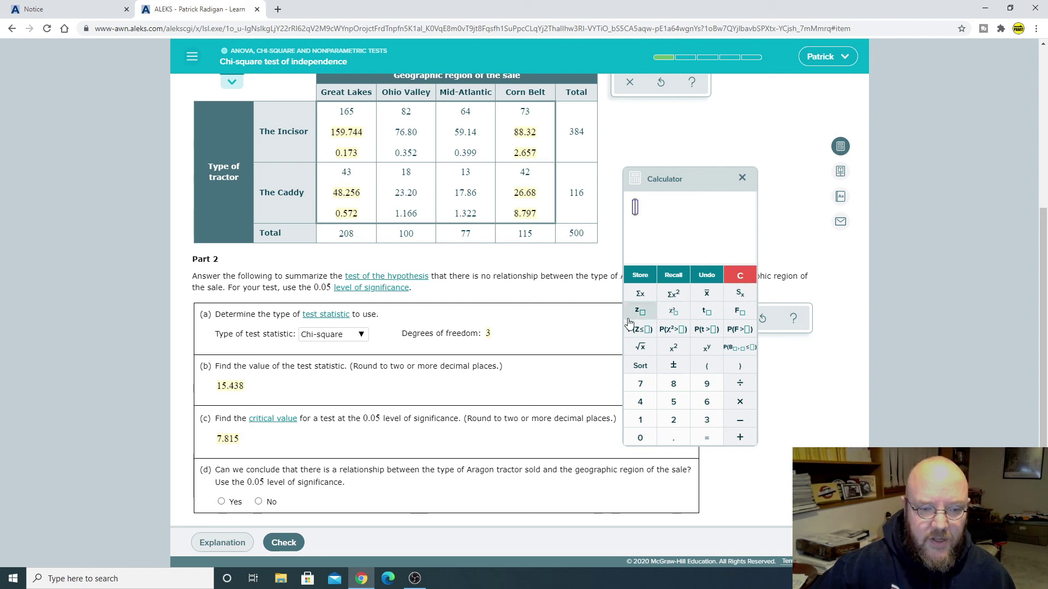
{"action": "left_click", "coordinate": [742, 178]}
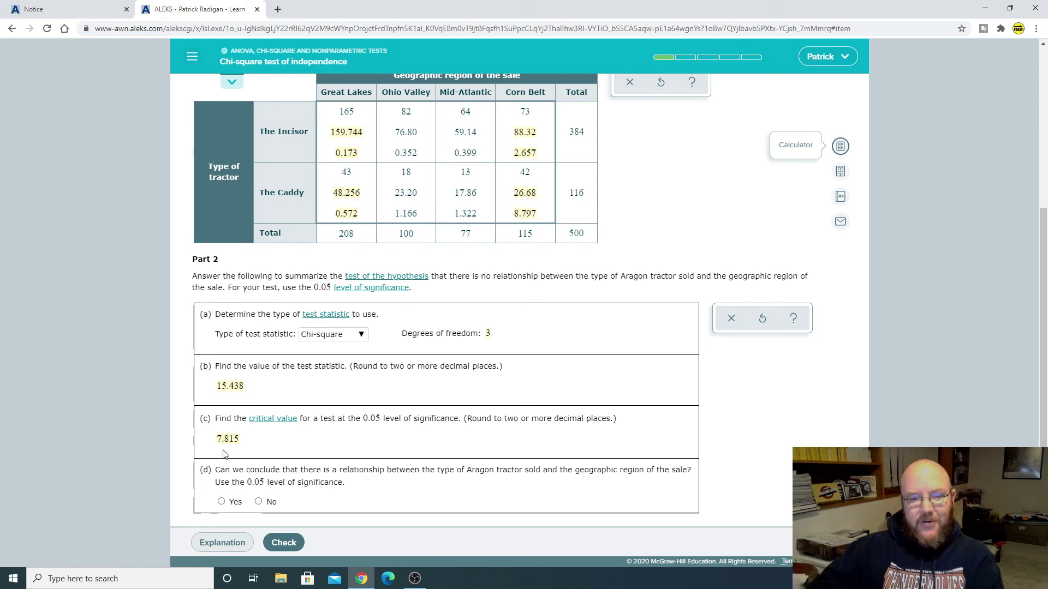
Step: Answer Yes in part (d): tractor type and region are related
{"action": "left_click", "coordinate": [222, 501]}
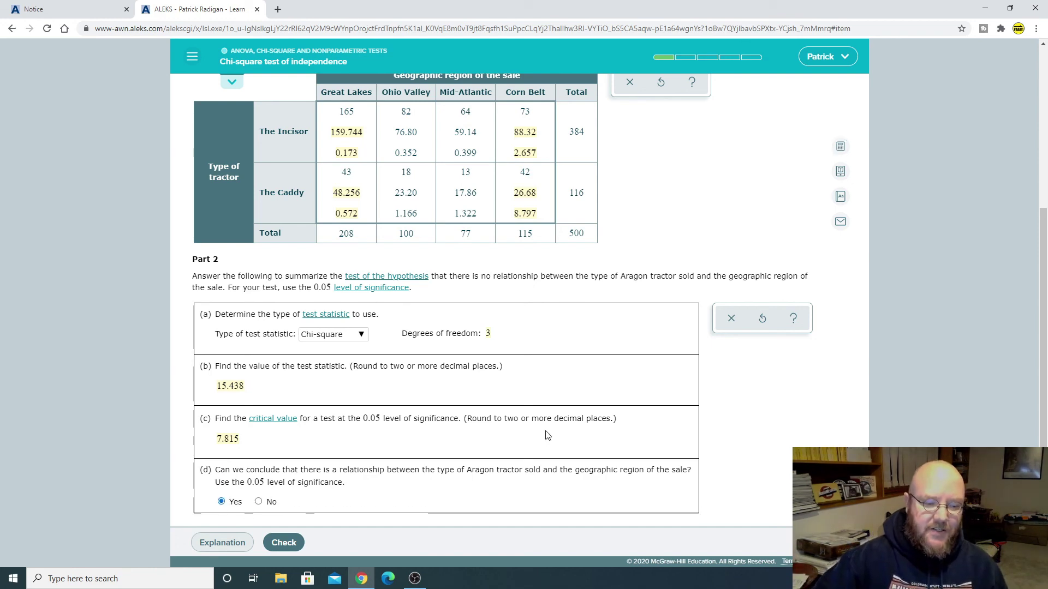
{"action": "scroll", "coordinate": [547, 435], "scroll_direction": "up", "scroll_amount": 3}
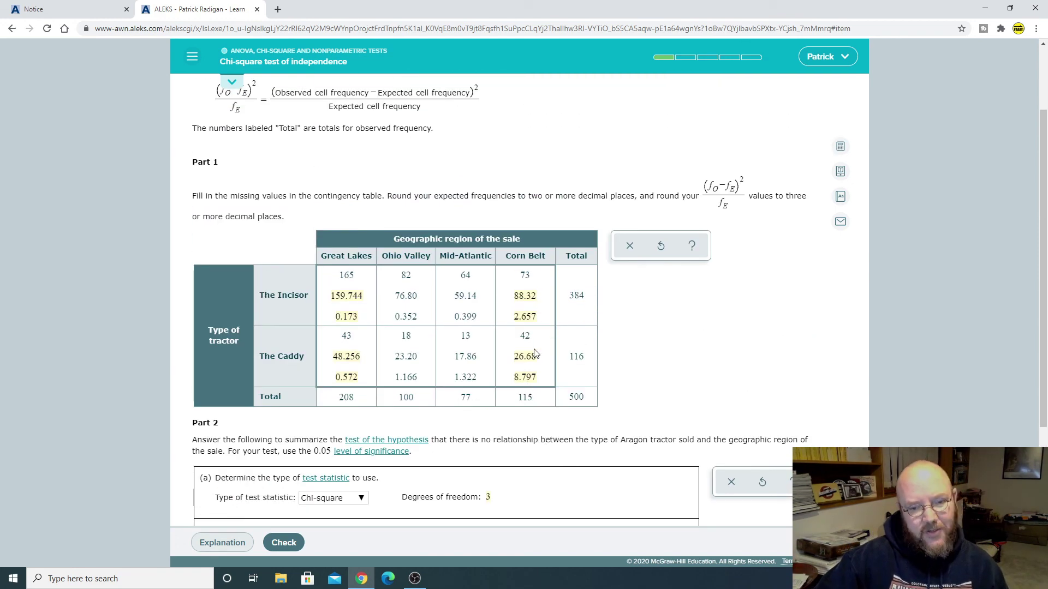
{"action": "scroll", "coordinate": [694, 348], "scroll_direction": "down", "scroll_amount": 1}
{"action": "scroll", "coordinate": [694, 348], "scroll_direction": "down", "scroll_amount": 2}
Step: Recheck the Corn Belt Caddy term (42−26.68)²/26.68 in the calculator, fixing the denominator
{"action": "left_click", "coordinate": [840, 146]}
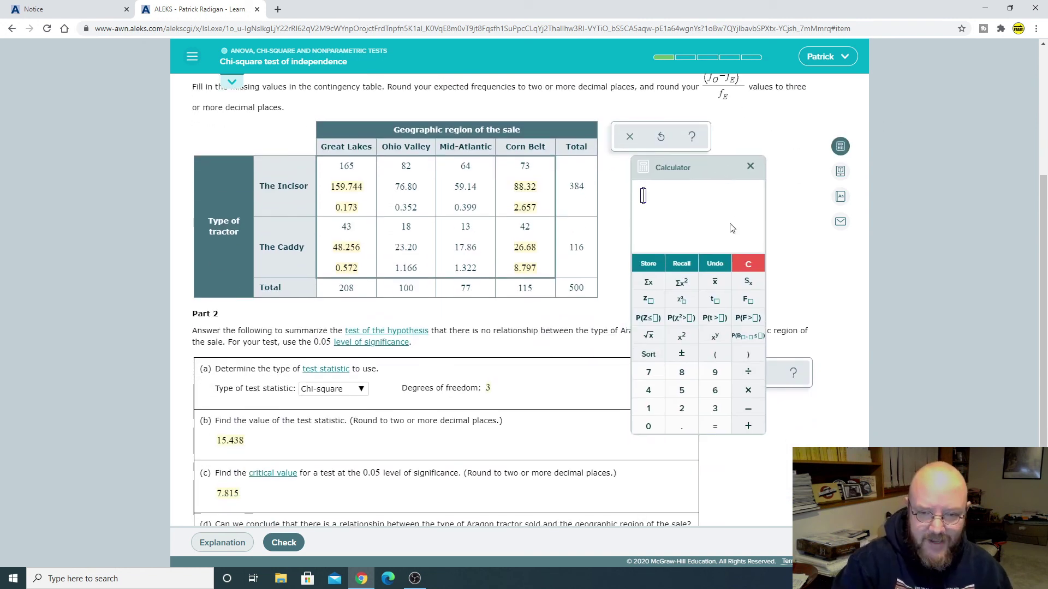
{"action": "type", "text": "("}
{"action": "type", "text": "42"}
{"action": "type", "text": "-"}
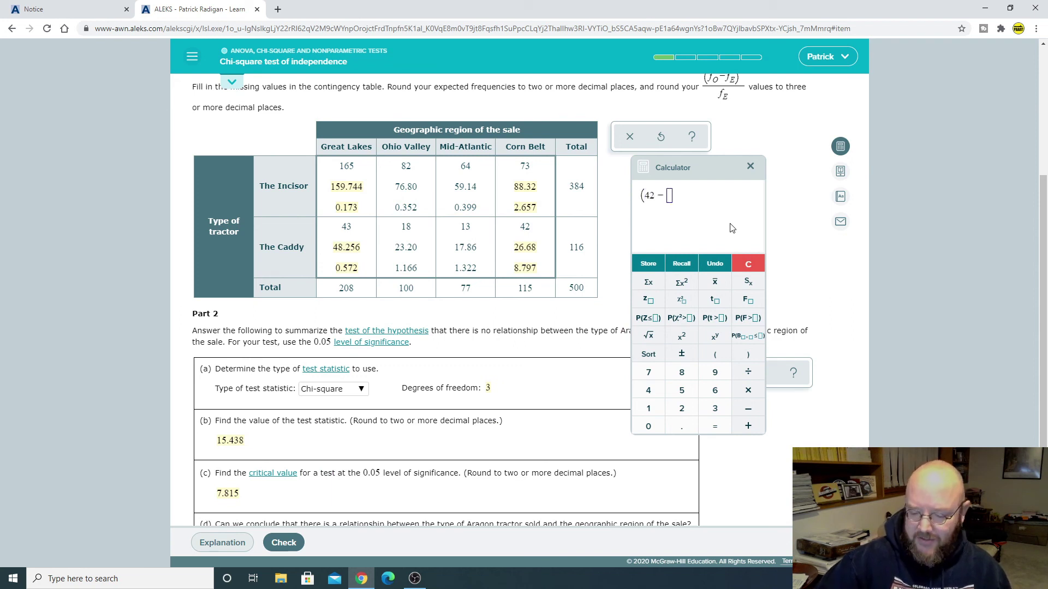
{"action": "type", "text": "26.68"}
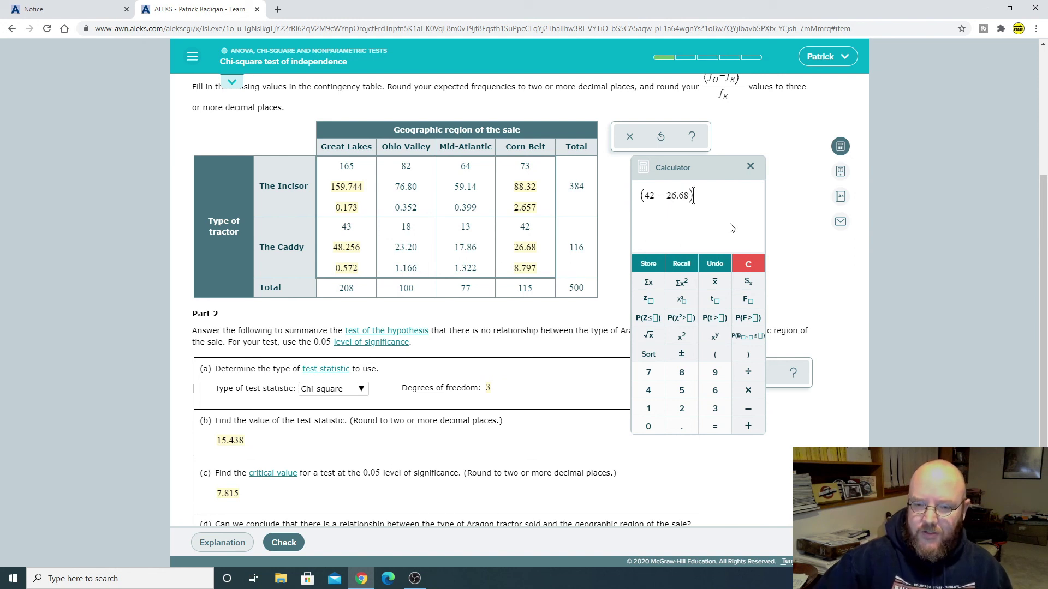
{"action": "left_click", "coordinate": [682, 336]}
{"action": "type", "text": "/8.797"}
{"action": "key", "text": "Return"}
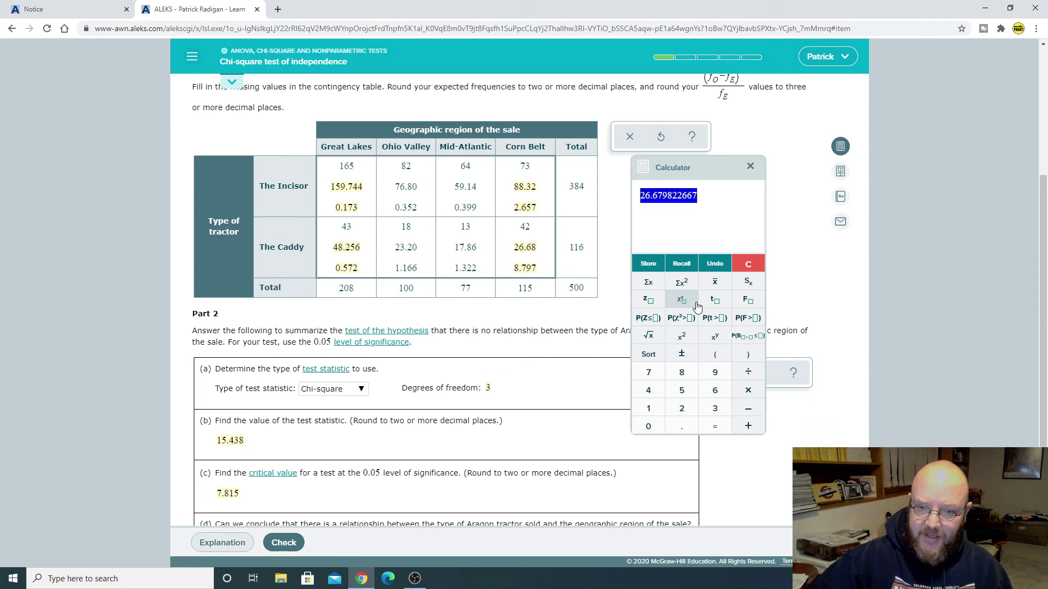
{"action": "left_click", "coordinate": [719, 266]}
{"action": "left_click", "coordinate": [720, 268]}
{"action": "left_click", "coordinate": [720, 268]}
{"action": "type", "text": "26.68"}
{"action": "key", "text": "Return"}
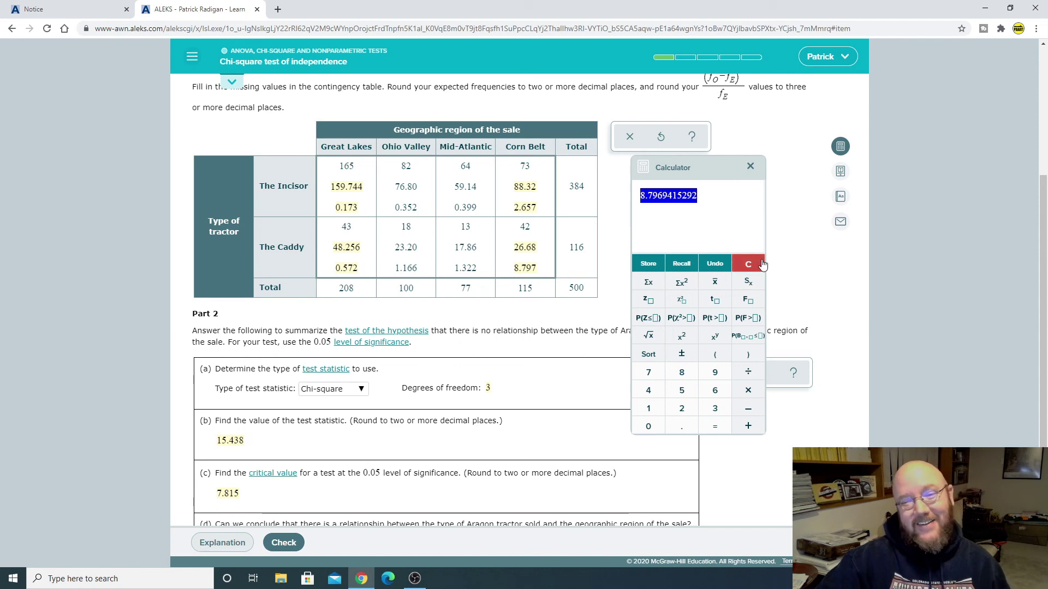
{"action": "left_click", "coordinate": [750, 166]}
Step: Submit the answers for grading and review the graded tractor-sales problem
{"action": "scroll", "coordinate": [697, 258], "scroll_direction": "down", "scroll_amount": 2}
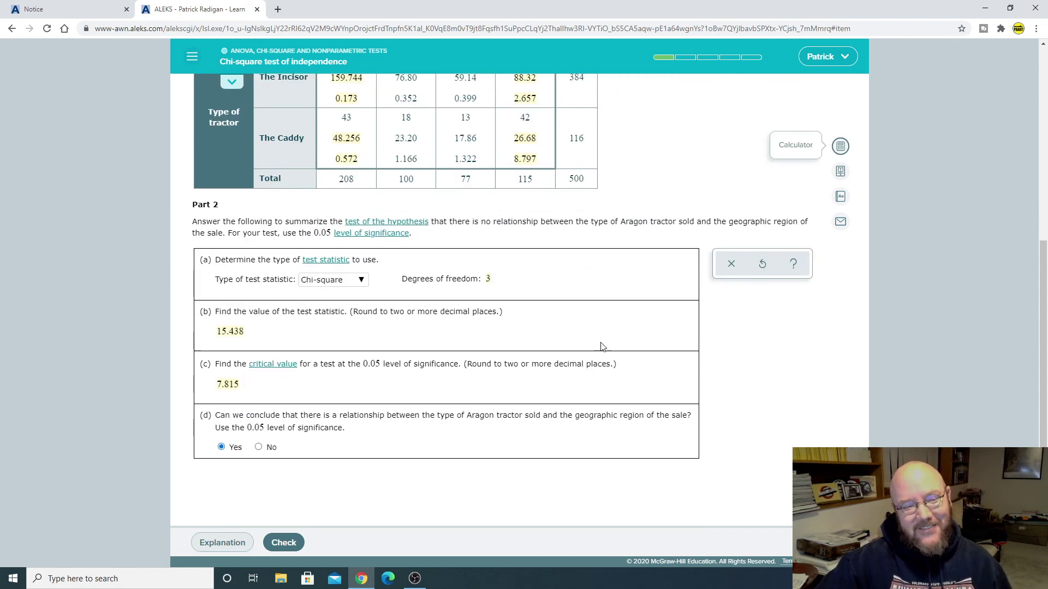
{"action": "left_click", "coordinate": [284, 542]}
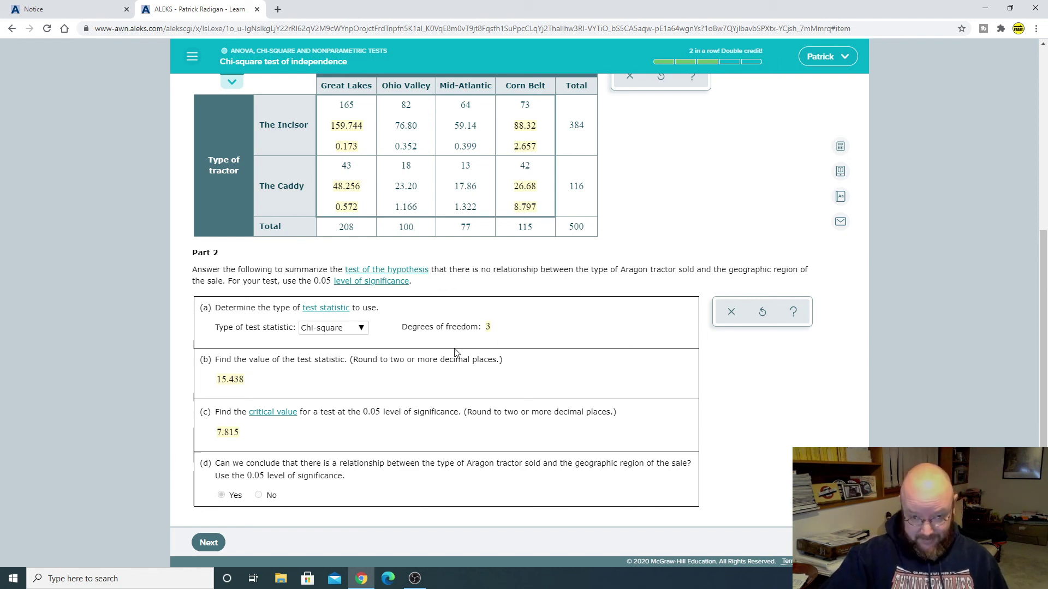
{"action": "scroll", "coordinate": [709, 258], "scroll_direction": "up", "scroll_amount": 2}
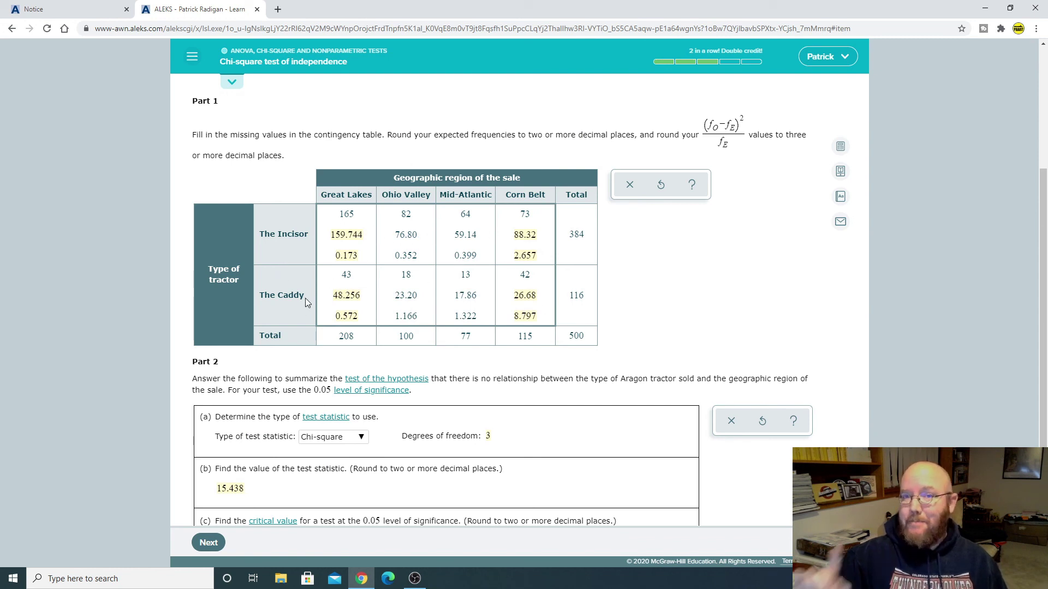
{"action": "scroll", "coordinate": [658, 330], "scroll_direction": "down", "scroll_amount": 2}
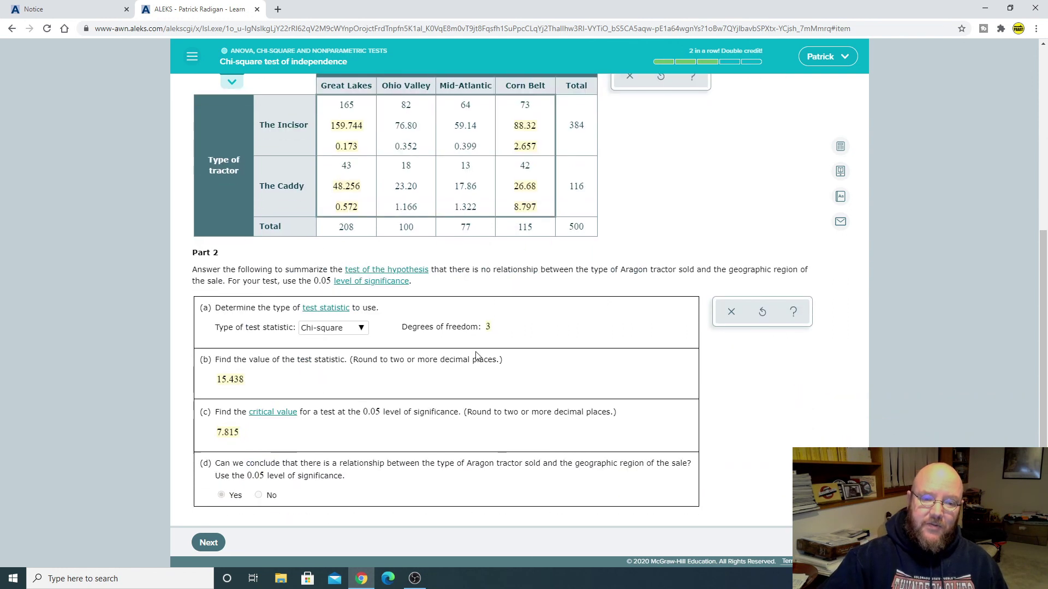